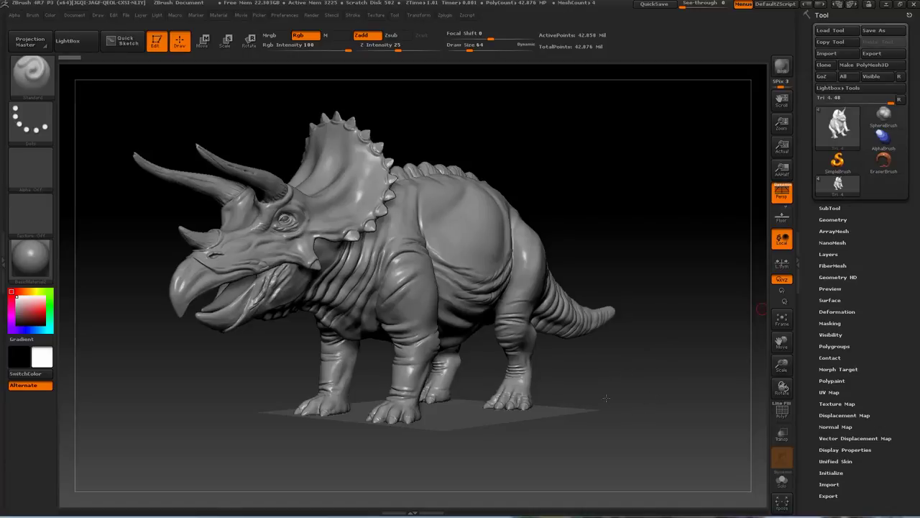
Apply the SkinShade4 material to the triceratops and set the current color to a medium grey.
{"action": "left_click_drag", "start_coordinate": [615, 392], "coordinate": [677, 349]}
{"action": "left_click_drag", "start_coordinate": [640, 375], "coordinate": [499, 375]}
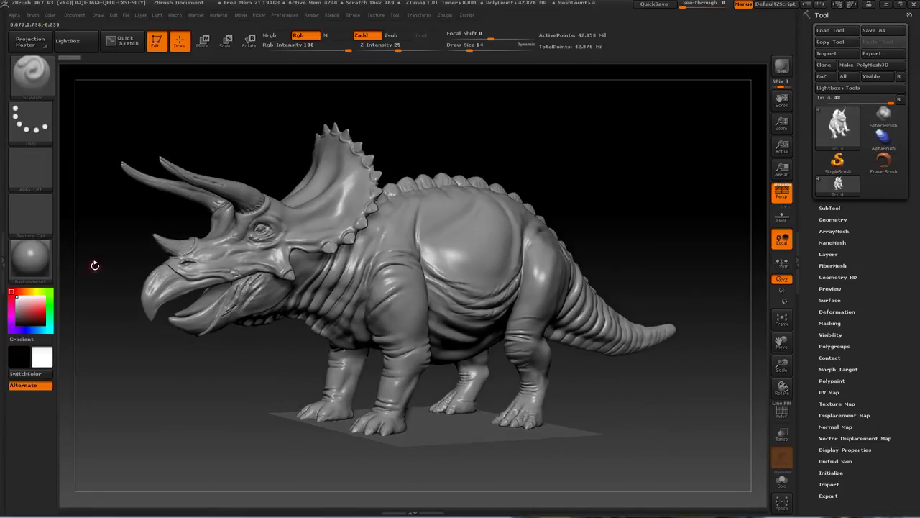
{"action": "left_click", "coordinate": [27, 263]}
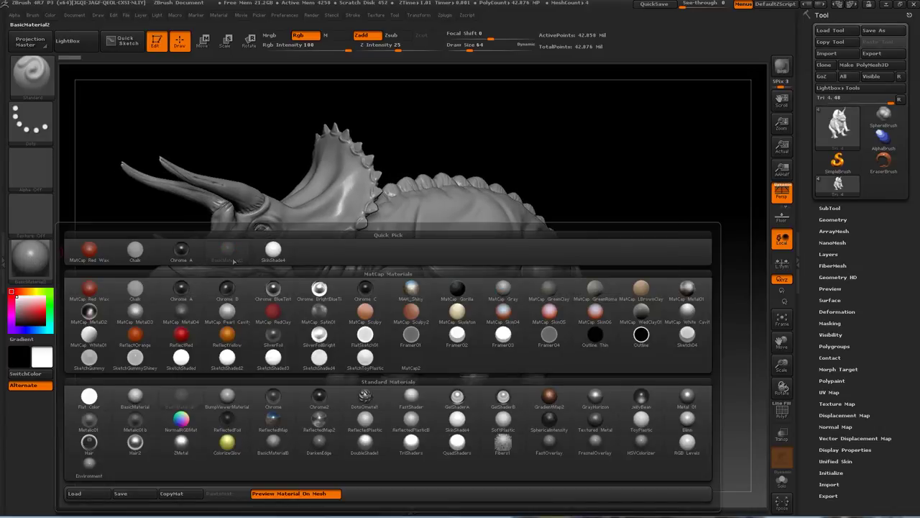
{"action": "left_click", "coordinate": [272, 250]}
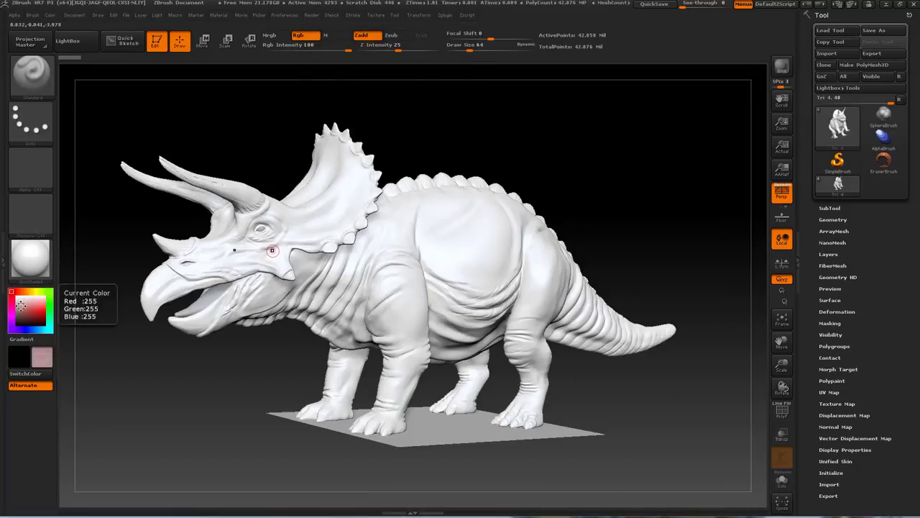
{"action": "left_click", "coordinate": [16, 310]}
{"action": "left_click_drag", "start_coordinate": [224, 381], "coordinate": [313, 396]}
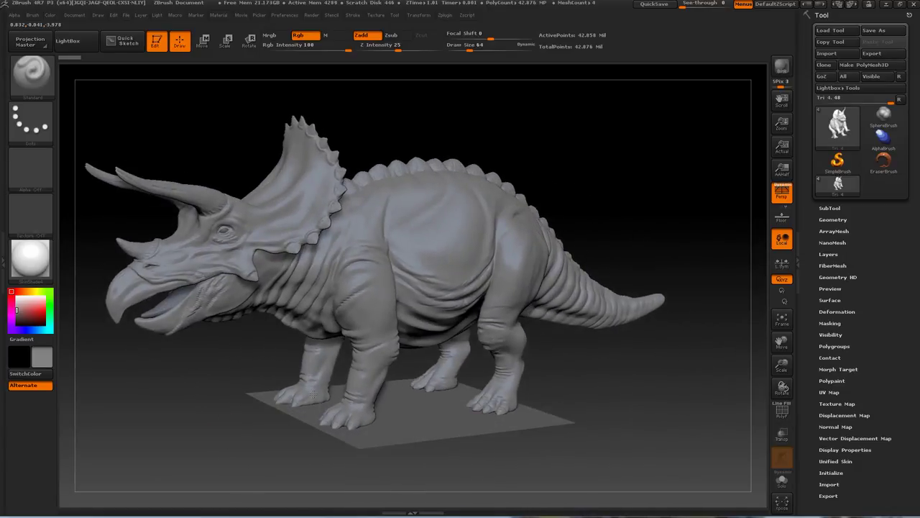
{"action": "mouse_move", "coordinate": [614, 371]}
{"action": "left_mouse_down"}
{"action": "mouse_move", "coordinate": [607, 376]}
{"action": "mouse_move", "coordinate": [623, 370]}
{"action": "mouse_move", "coordinate": [610, 376]}
{"action": "left_mouse_up"}
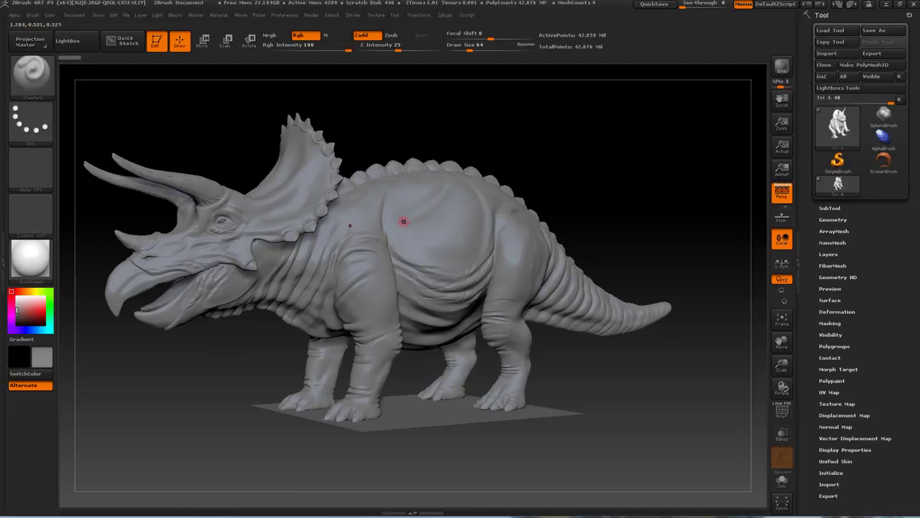
{"action": "left_click_drag", "start_coordinate": [607, 154], "coordinate": [651, 190], "text": "alt"}
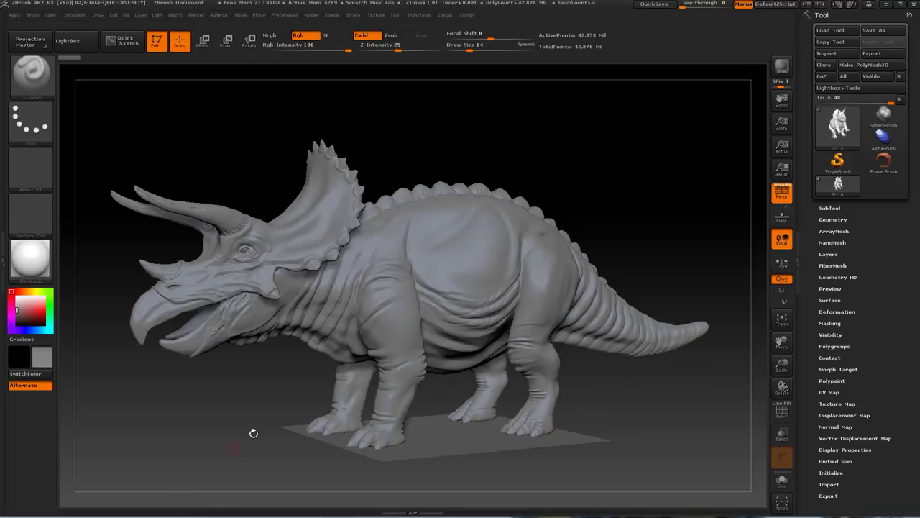
Switch to the web browser and open the Skins category of the Alpha Library in Pixologic's Download Center.
{"action": "mouse_move", "coordinate": [134, 516]}
{"action": "left_click", "coordinate": [177, 488]}
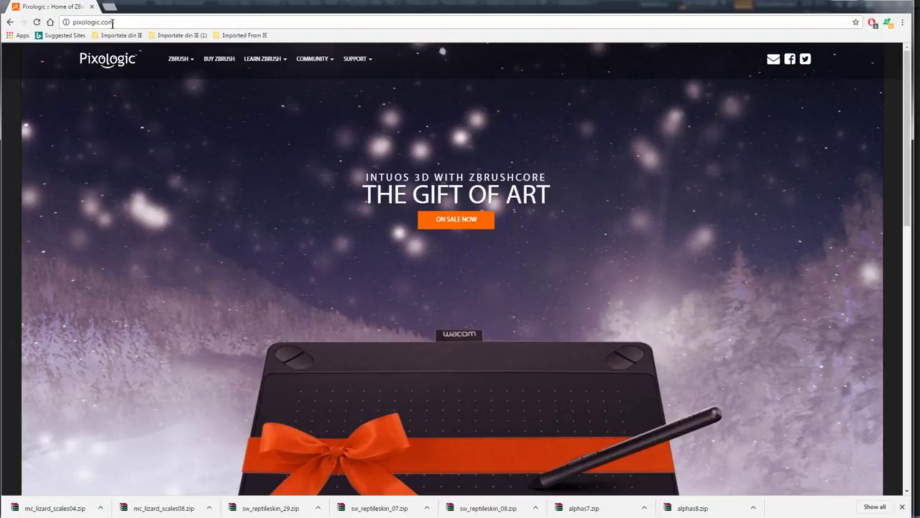
{"action": "mouse_move", "coordinate": [369, 62]}
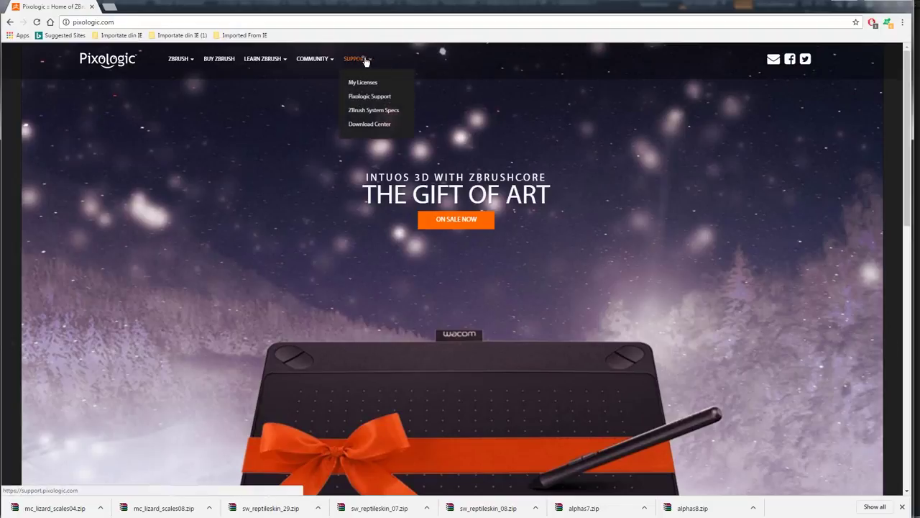
{"action": "left_click", "coordinate": [368, 128]}
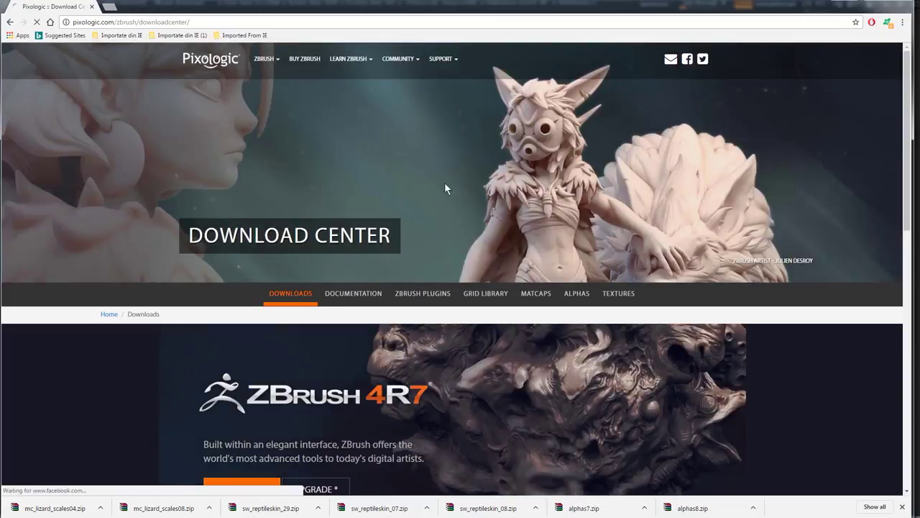
{"action": "left_click", "coordinate": [576, 301]}
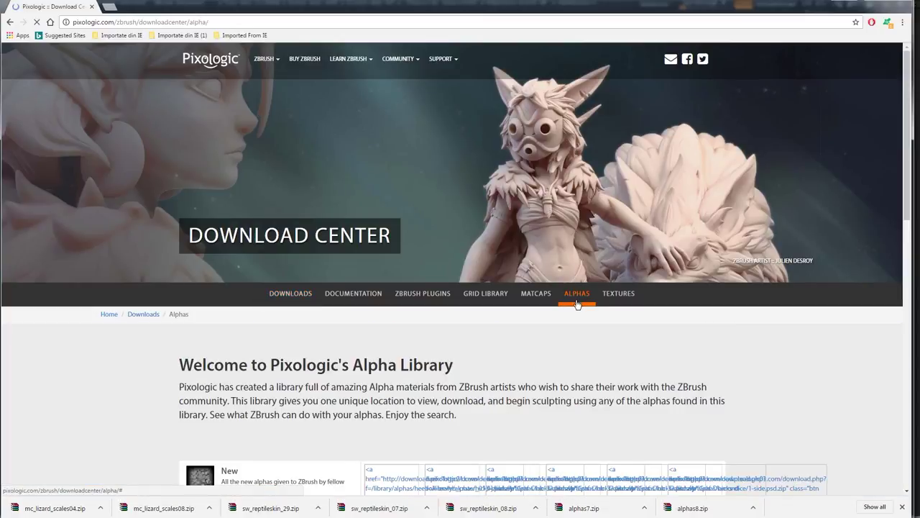
{"action": "left_click_drag", "start_coordinate": [907, 169], "coordinate": [901, 330]}
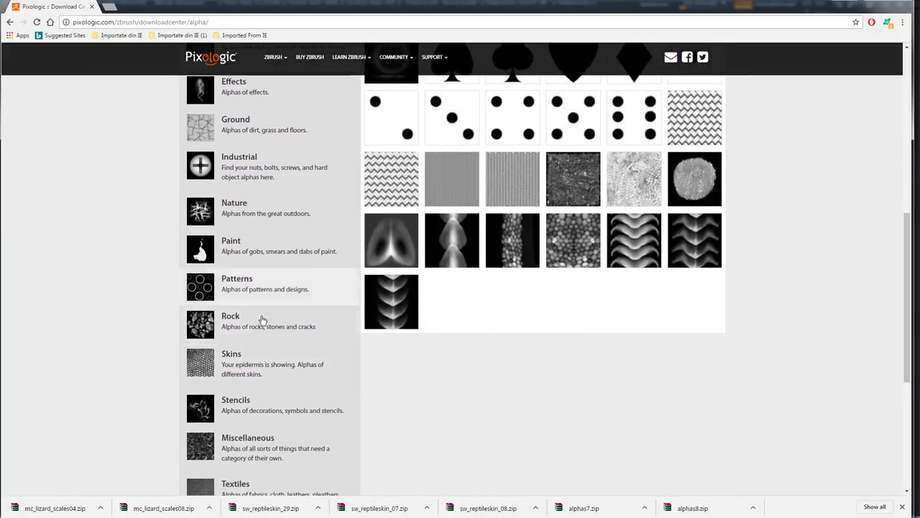
{"action": "left_click", "coordinate": [230, 369]}
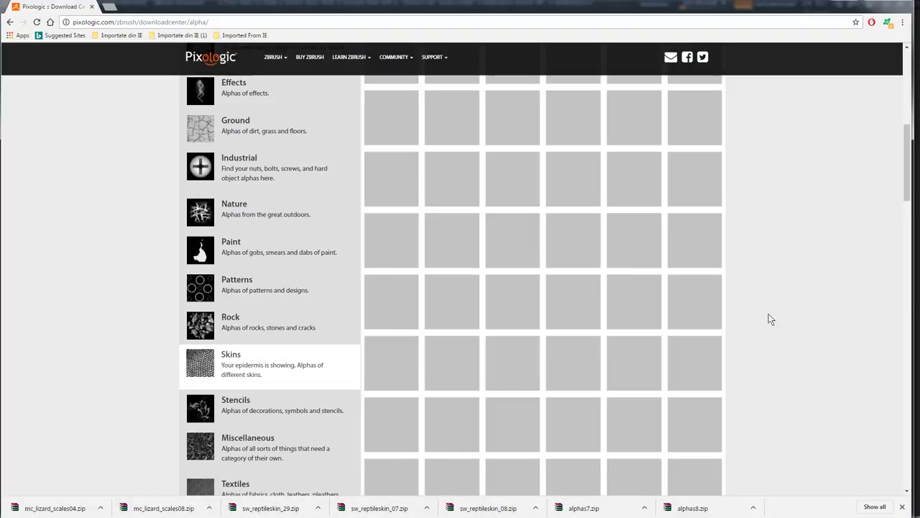
Look through the skin alphas and download the Scale 5 alpha of rounded reptile scales.
{"action": "left_click_drag", "start_coordinate": [906, 147], "coordinate": [906, 130]}
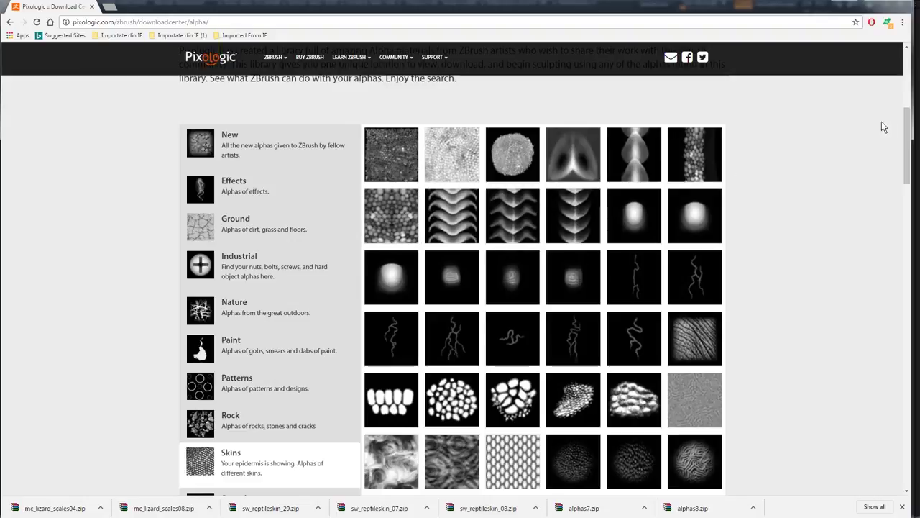
{"action": "left_click_drag", "start_coordinate": [905, 123], "coordinate": [870, 405]}
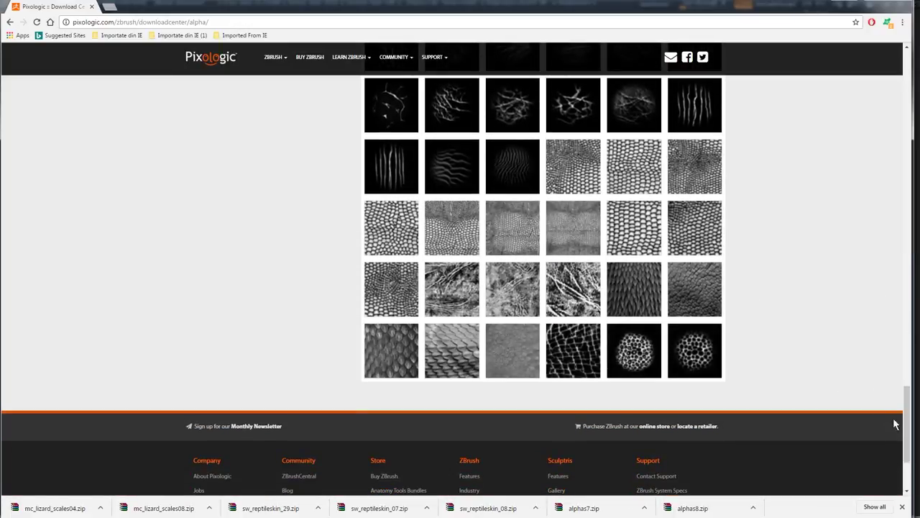
{"action": "left_click_drag", "start_coordinate": [906, 425], "coordinate": [909, 163]}
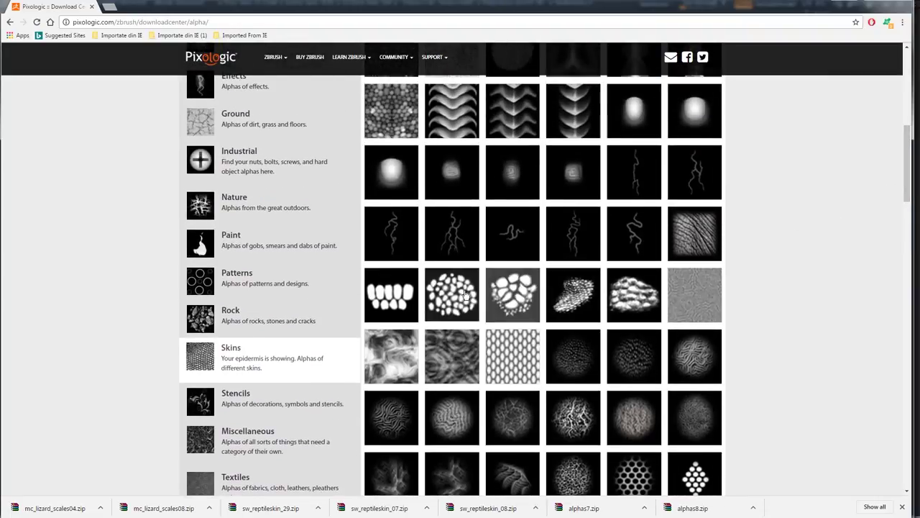
{"action": "right_click", "coordinate": [909, 186]}
{"action": "left_click_drag", "start_coordinate": [907, 174], "coordinate": [906, 172]}
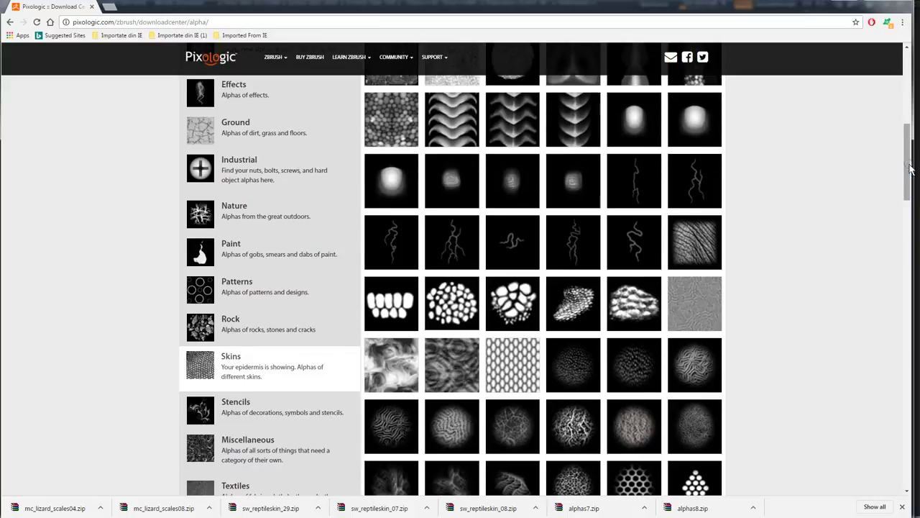
{"action": "scroll", "coordinate": [910, 169], "scroll_direction": "up", "scroll_amount": 1}
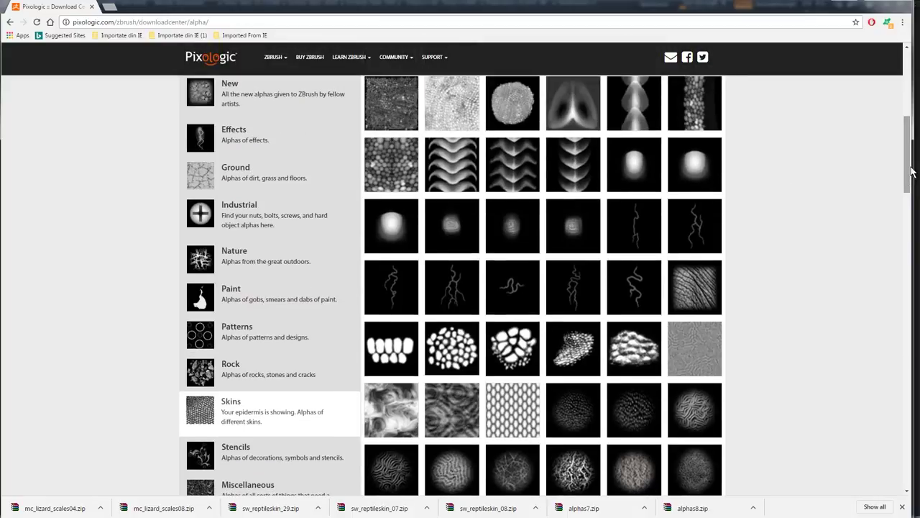
{"action": "mouse_move", "coordinate": [910, 172]}
{"action": "left_mouse_down"}
{"action": "mouse_move", "coordinate": [909, 151]}
{"action": "mouse_move", "coordinate": [909, 164]}
{"action": "left_mouse_up"}
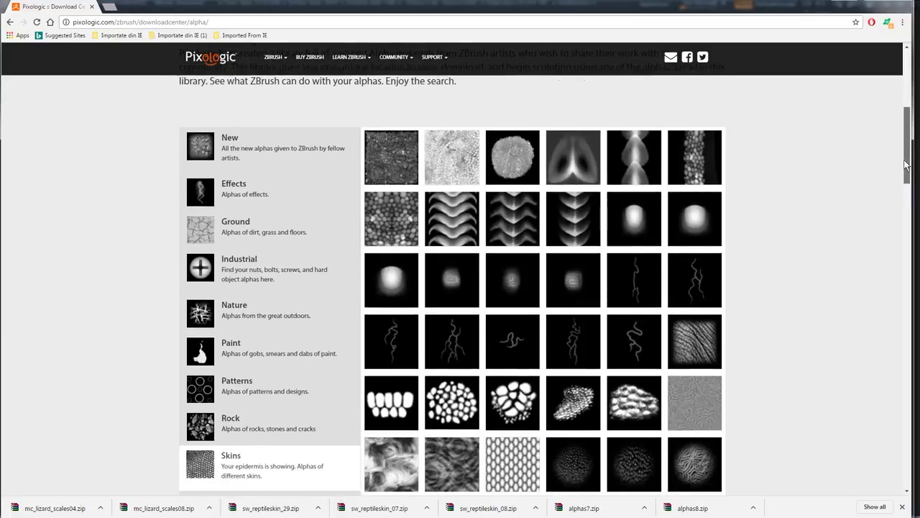
{"action": "left_click", "coordinate": [390, 221]}
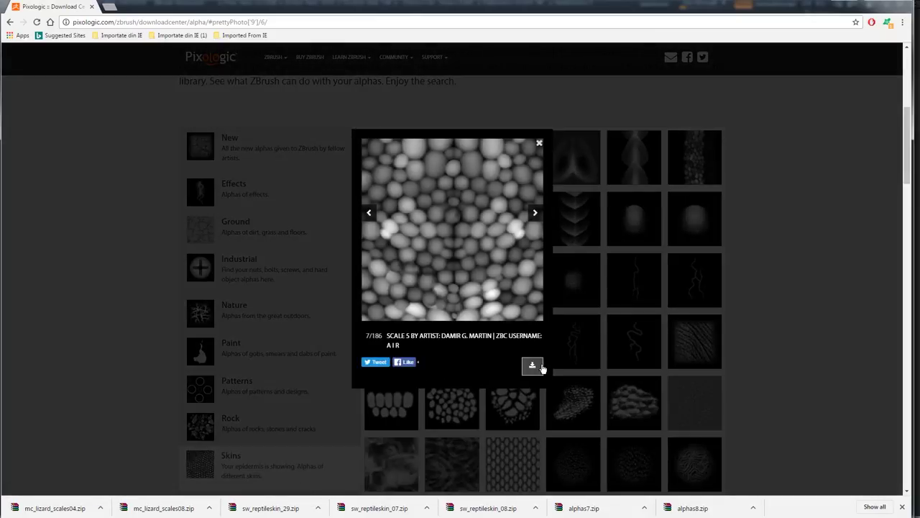
{"action": "left_click", "coordinate": [533, 363]}
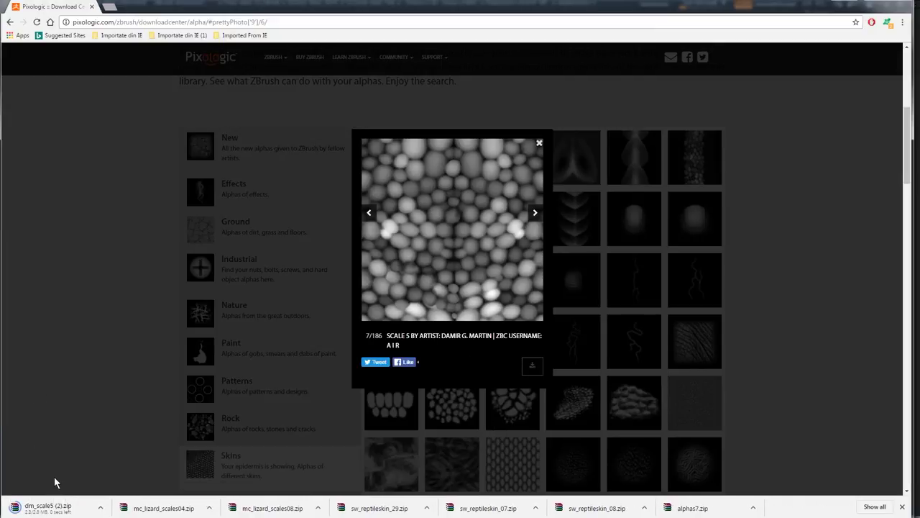
Extract the downloaded dm_scale5 (2).zip archive into the Alphas folder on the desktop and close WinRAR.
{"action": "left_click", "coordinate": [42, 506]}
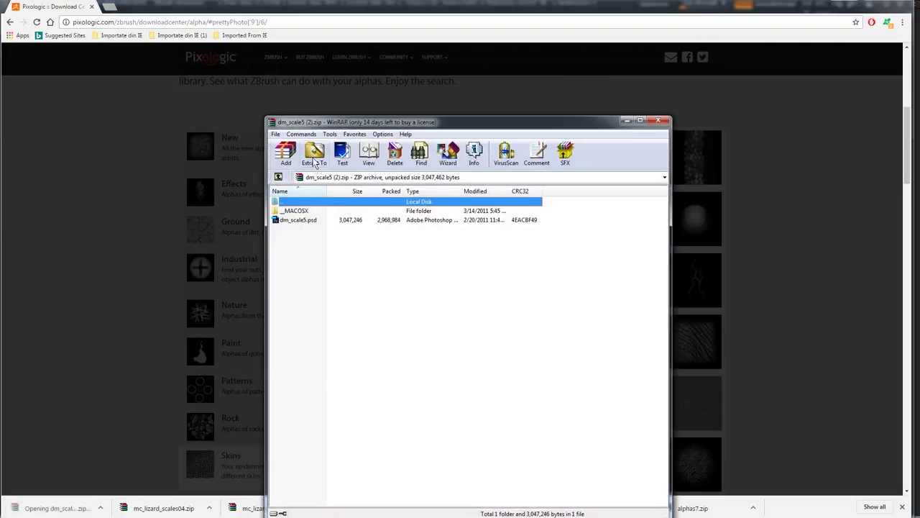
{"action": "left_click", "coordinate": [314, 159]}
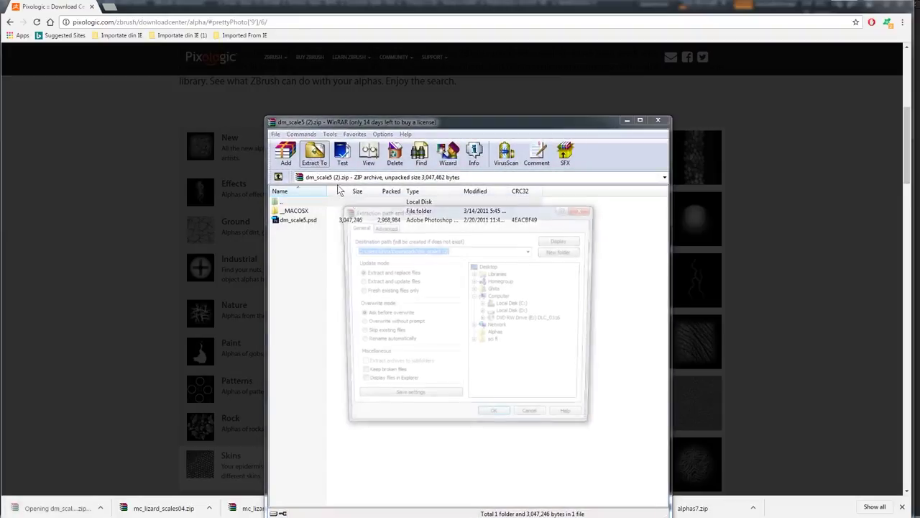
{"action": "left_click", "coordinate": [497, 336]}
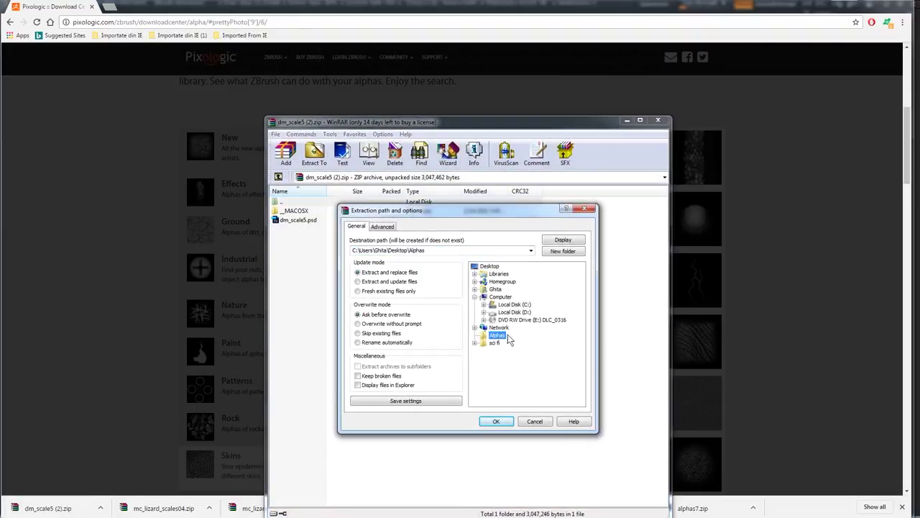
{"action": "left_click", "coordinate": [496, 421]}
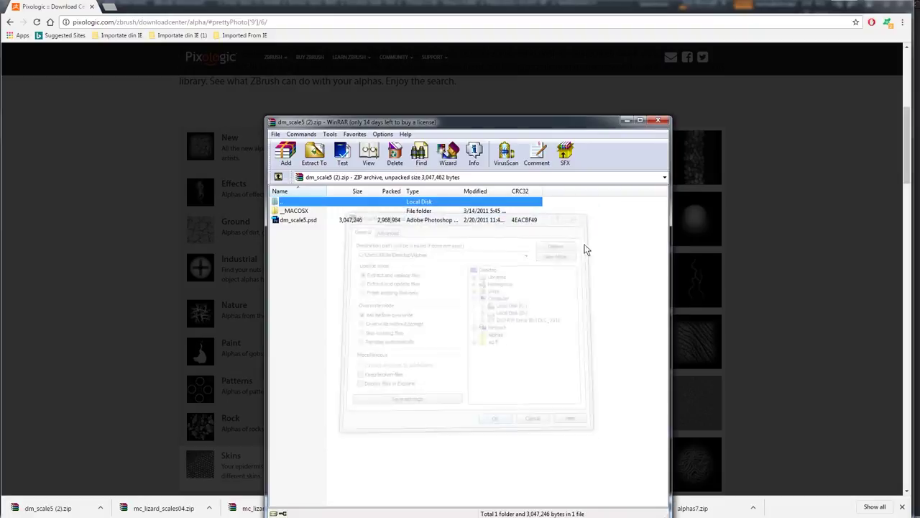
{"action": "left_click", "coordinate": [660, 123]}
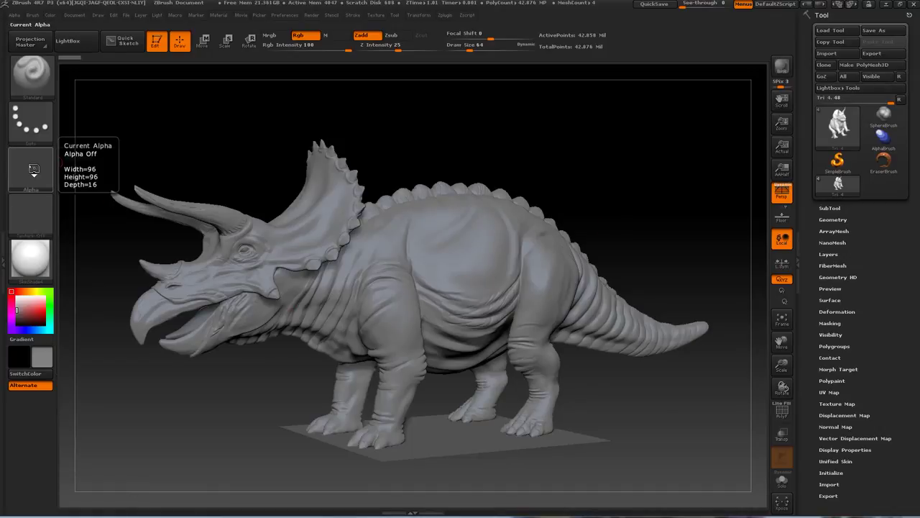
In ZBrush, try to import the ._dm_scale5 file from the __MACOSX subfolder of the desktop's Alphas folder as an alpha.
{"action": "left_click", "coordinate": [33, 169]}
{"action": "mouse_move", "coordinate": [345, 180]}
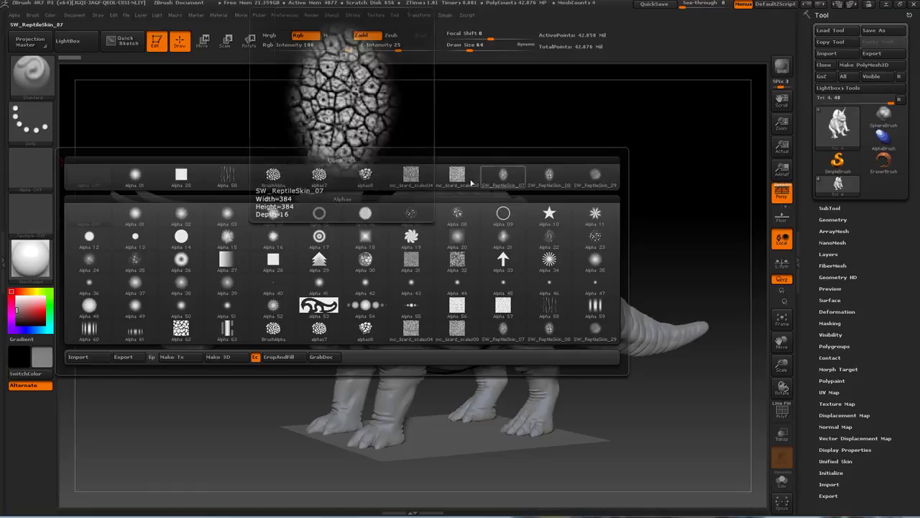
{"action": "left_click", "coordinate": [77, 357]}
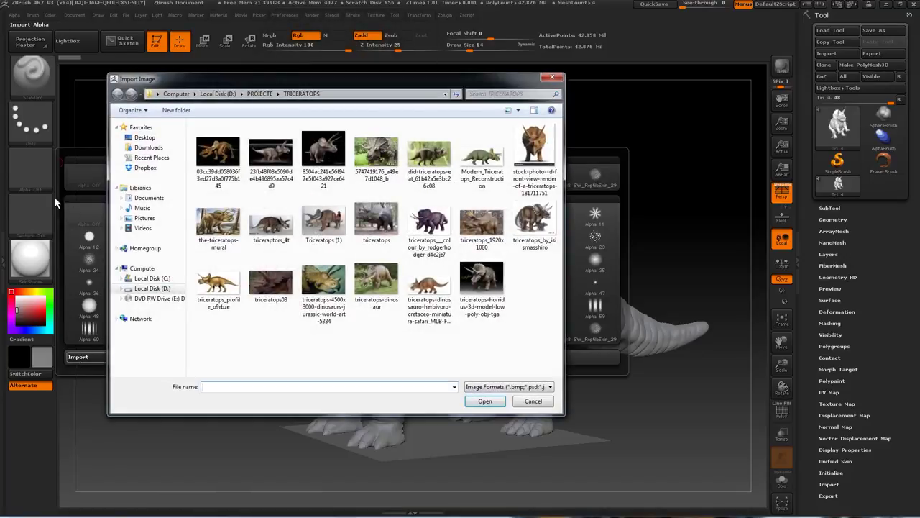
{"action": "left_click", "coordinate": [145, 138]}
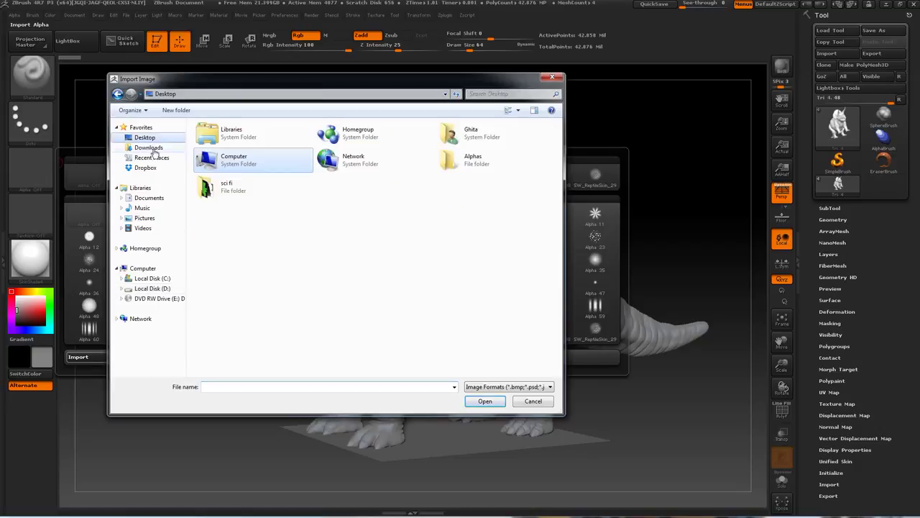
{"action": "double_click", "coordinate": [474, 164]}
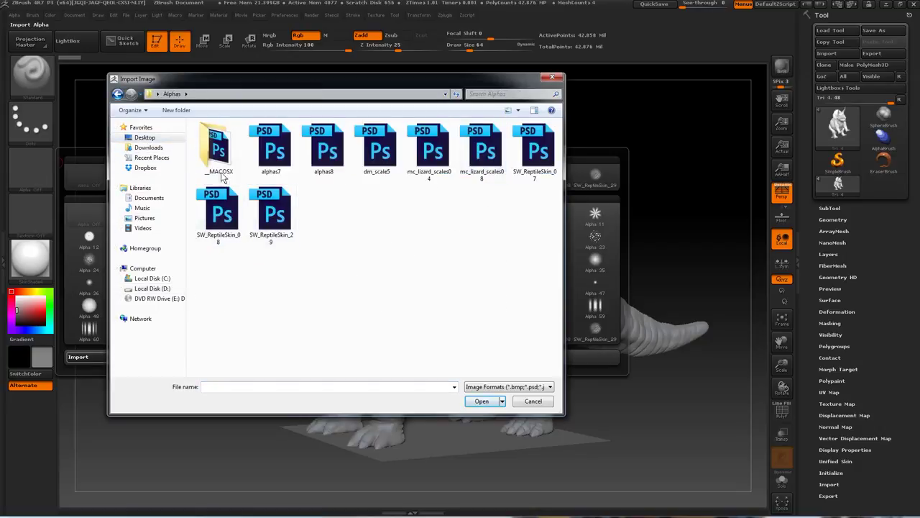
{"action": "double_click", "coordinate": [218, 151]}
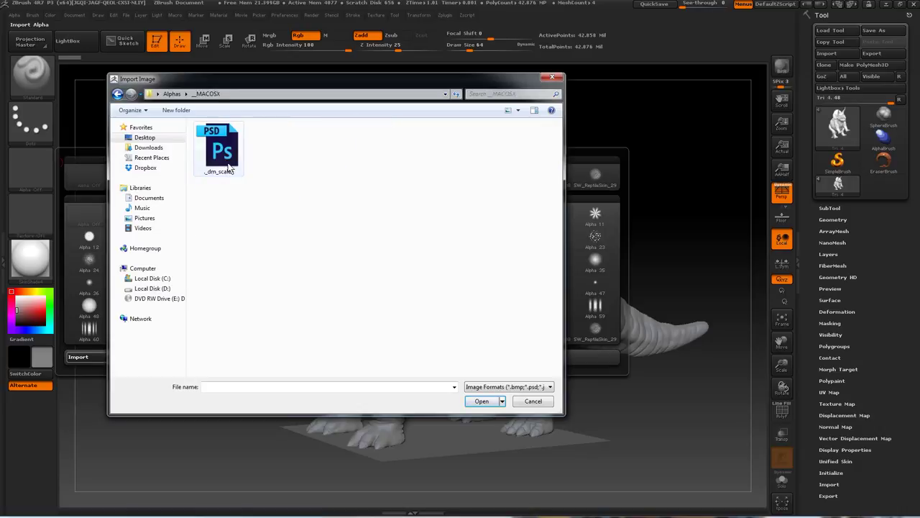
{"action": "left_click", "coordinate": [232, 169]}
{"action": "left_click", "coordinate": [484, 402]}
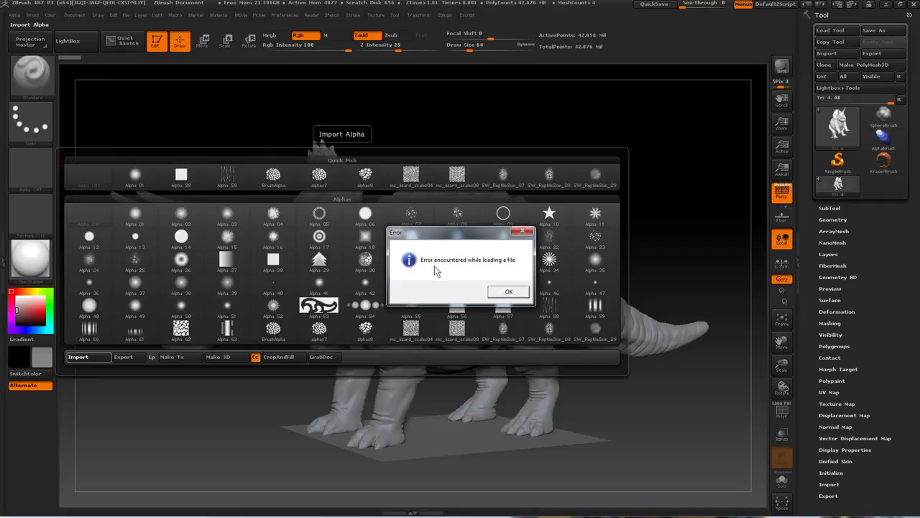
{"action": "left_click", "coordinate": [508, 293]}
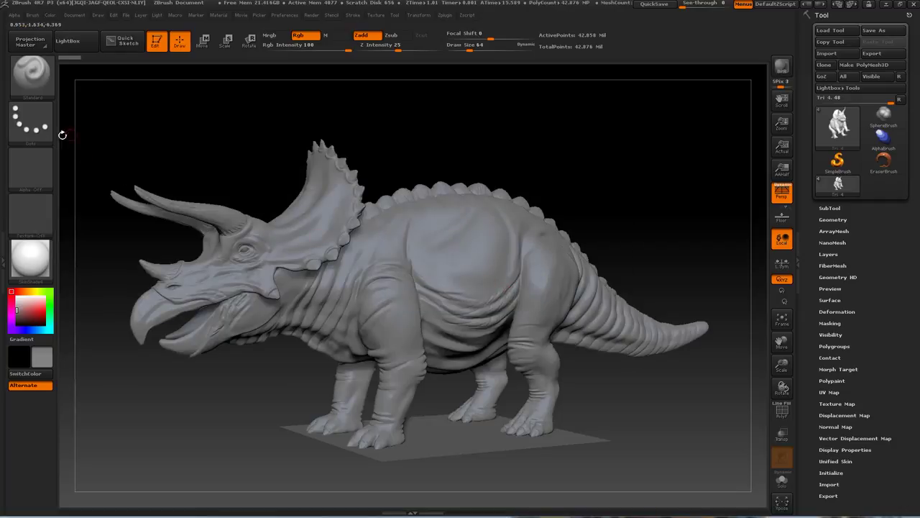
Import the dm_scale5 PSD from the Alphas folder as the brush alpha.
{"action": "left_click", "coordinate": [30, 169]}
{"action": "left_click", "coordinate": [104, 350]}
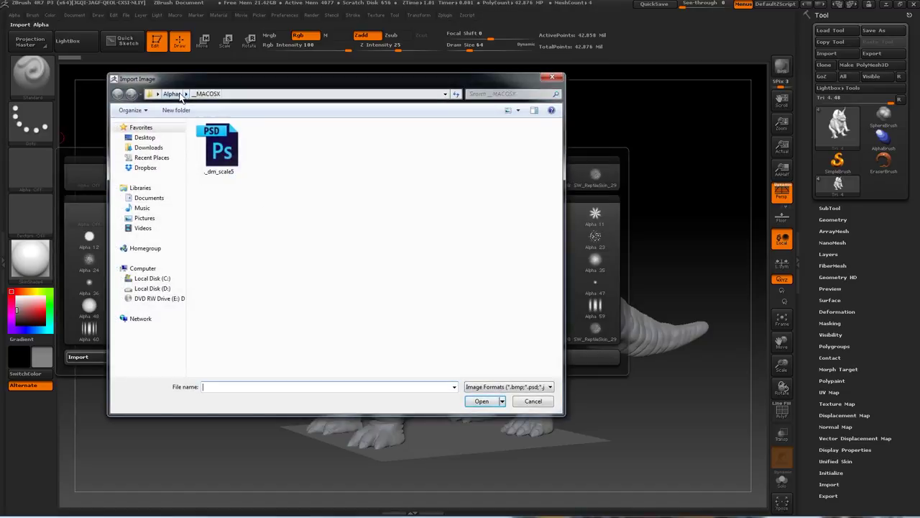
{"action": "left_click", "coordinate": [172, 94]}
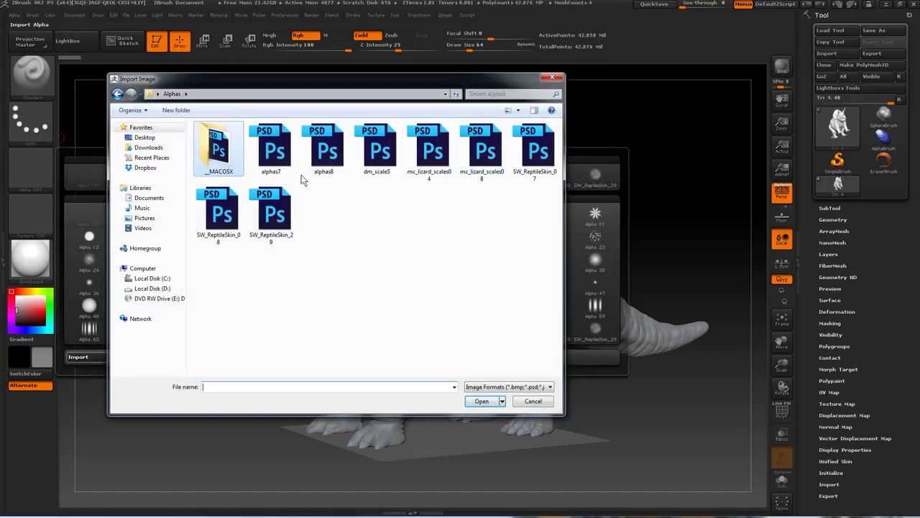
{"action": "left_click", "coordinate": [379, 155]}
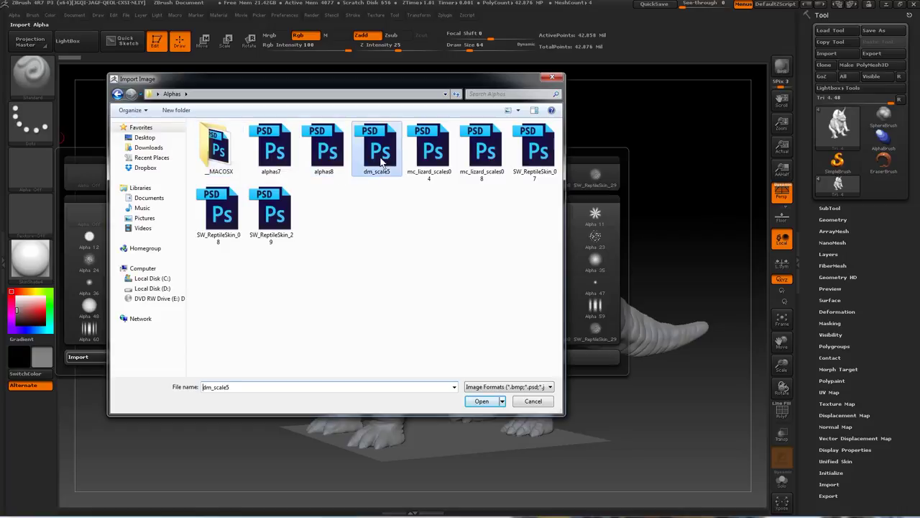
{"action": "left_click", "coordinate": [480, 401]}
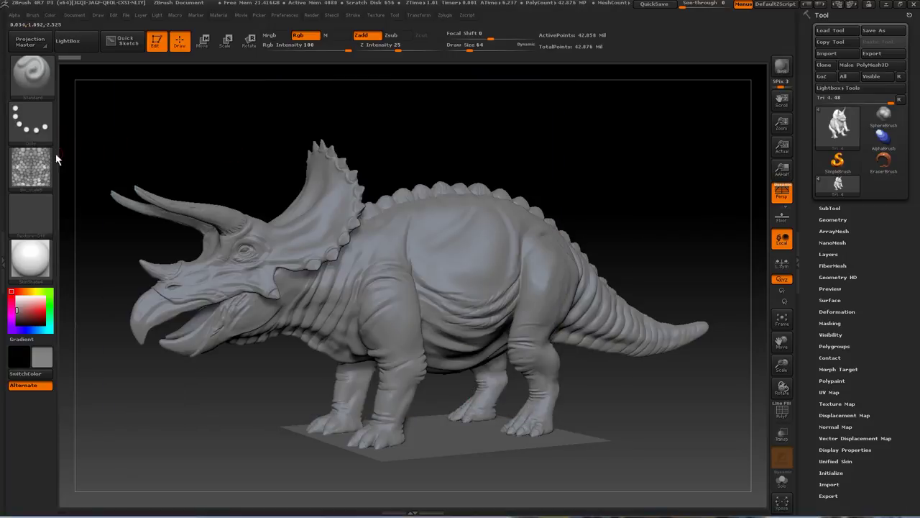
Try the mc_lizard_scales08 and SW_ReptileSkin_07 alphas on the brush, and return to dm_scale5.
{"action": "mouse_move", "coordinate": [32, 167]}
{"action": "left_click", "coordinate": [32, 166]}
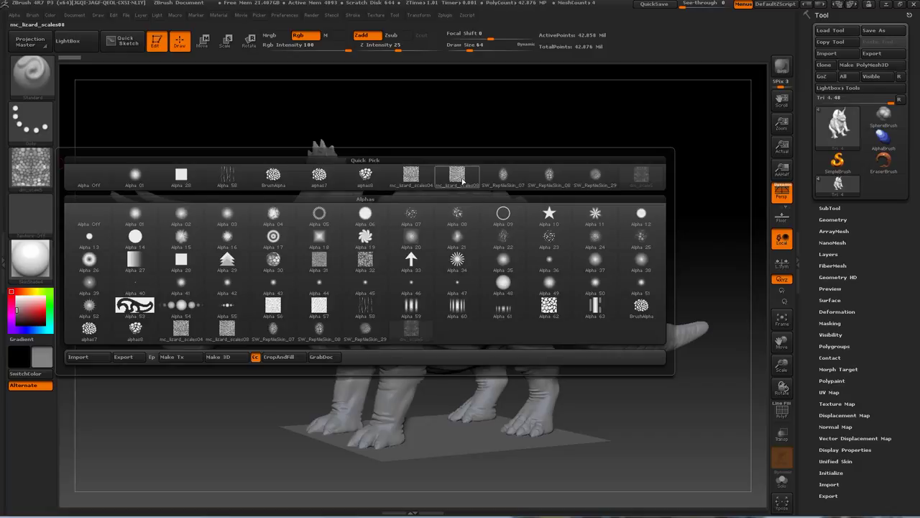
{"action": "left_click", "coordinate": [463, 182]}
{"action": "left_click", "coordinate": [49, 175]}
{"action": "left_click", "coordinate": [510, 181]}
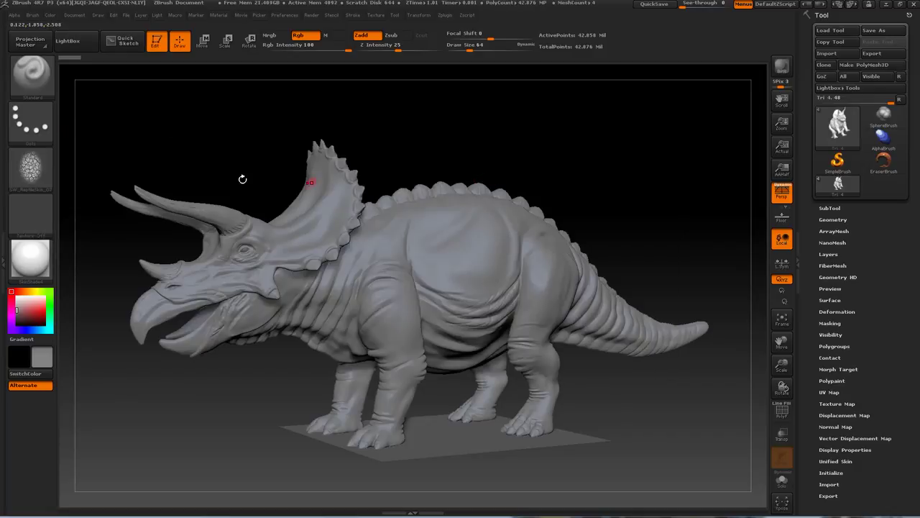
{"action": "left_click", "coordinate": [29, 185]}
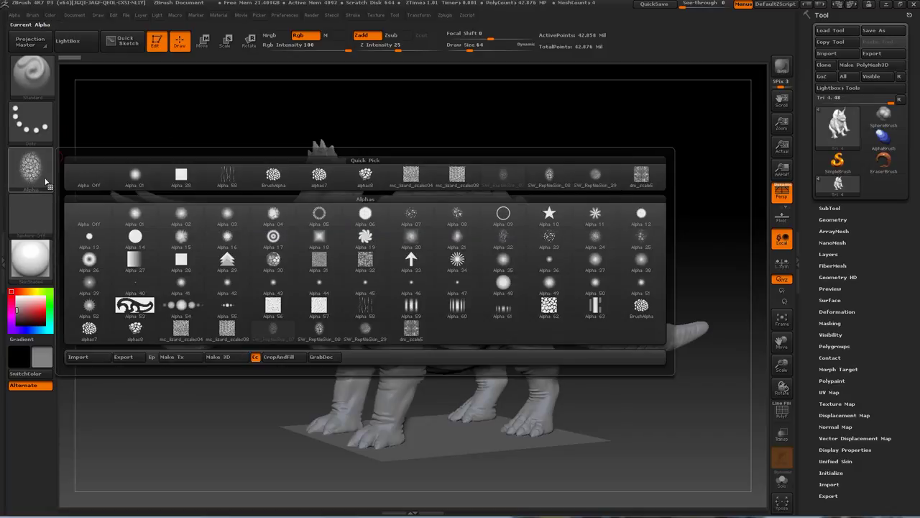
{"action": "left_click", "coordinate": [642, 179]}
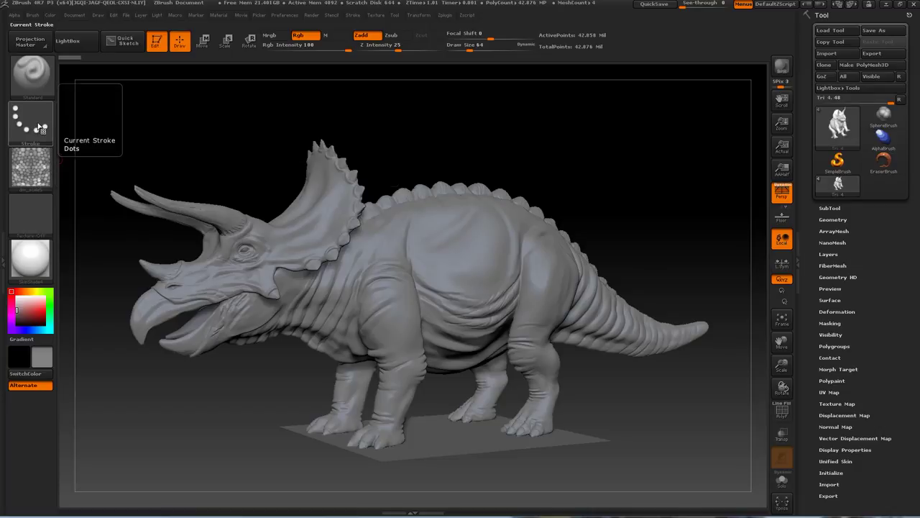
Set the Standard brush to the DragRect stroke with a draw size of 145 and turn off Rgb.
{"action": "left_click", "coordinate": [37, 126]}
{"action": "left_click", "coordinate": [133, 130]}
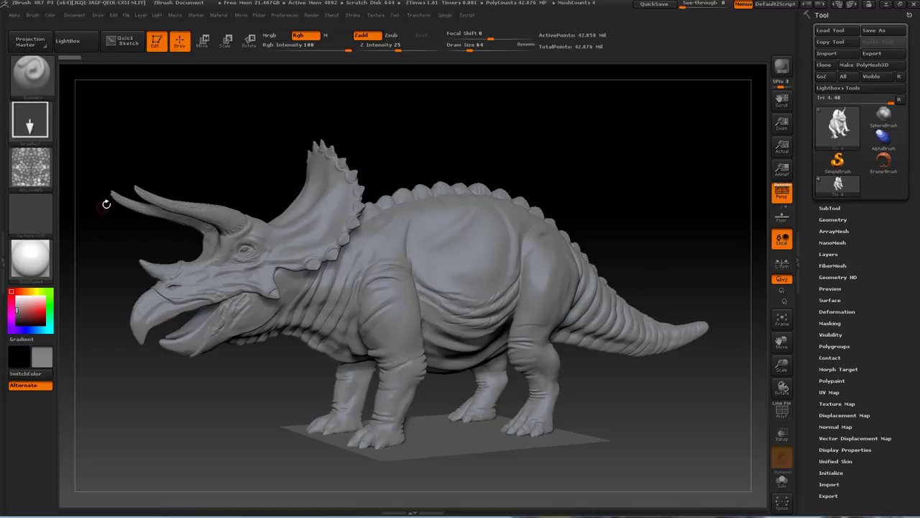
{"action": "left_click_drag", "start_coordinate": [245, 133], "coordinate": [260, 131]}
{"action": "mouse_move", "coordinate": [668, 163]}
{"action": "left_mouse_down"}
{"action": "mouse_move", "coordinate": [628, 145]}
{"action": "mouse_move", "coordinate": [666, 162]}
{"action": "mouse_move", "coordinate": [599, 147]}
{"action": "mouse_move", "coordinate": [666, 102]}
{"action": "mouse_move", "coordinate": [700, 148]}
{"action": "mouse_move", "coordinate": [723, 150]}
{"action": "left_mouse_up"}
{"action": "key", "text": "s"}
{"action": "left_click_drag", "start_coordinate": [399, 197], "coordinate": [409, 198]}
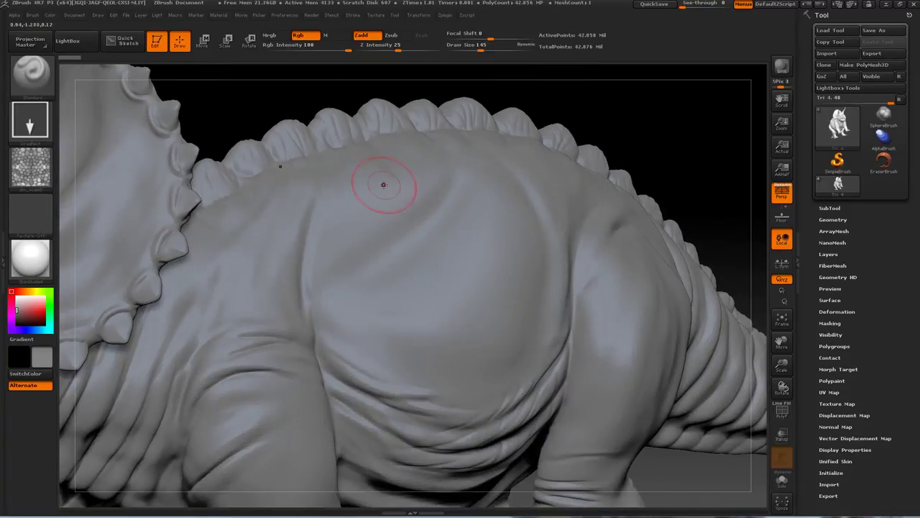
{"action": "left_click", "coordinate": [305, 36]}
{"action": "left_click_drag", "start_coordinate": [627, 107], "coordinate": [621, 126]}
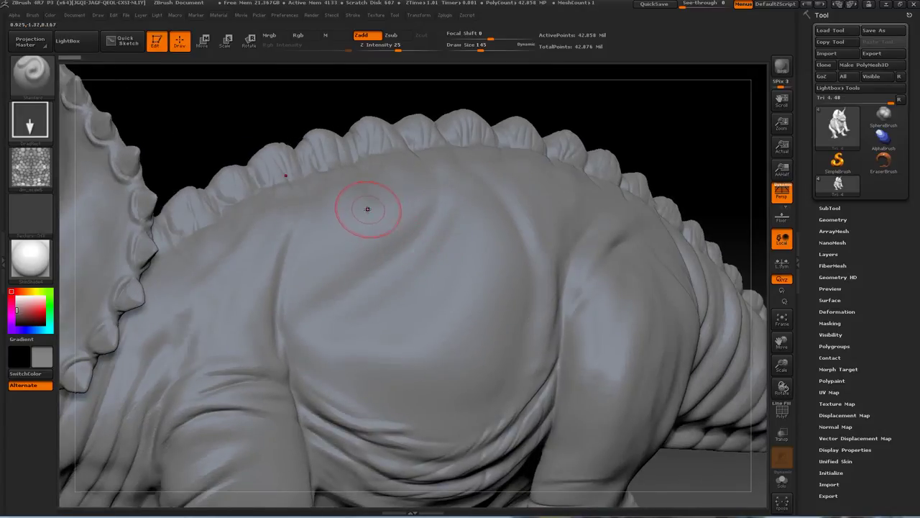
Try stamping the dm_scale5 pattern onto the triceratops's upper flank below the back ridge.
{"action": "left_click_drag", "start_coordinate": [388, 250], "coordinate": [383, 310]}
{"action": "left_click_drag", "start_coordinate": [655, 123], "coordinate": [580, 178]}
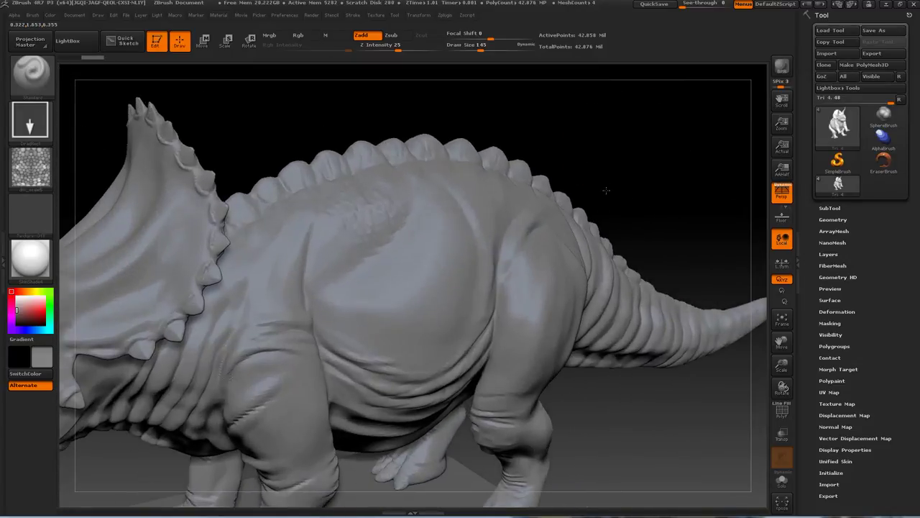
{"action": "left_click_drag", "start_coordinate": [607, 189], "coordinate": [605, 187]}
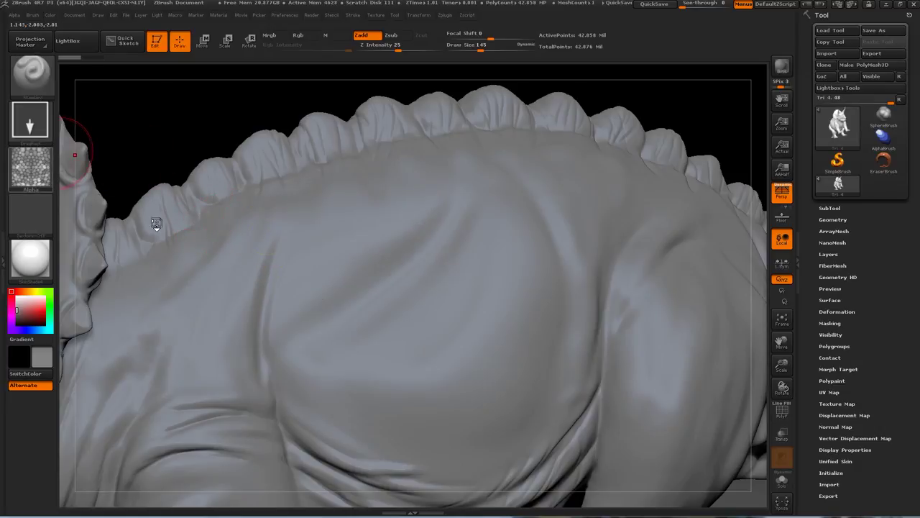
Choose alpha8 as the brush alpha and set the Zsub brush's stroke to DragRect.
{"action": "left_click", "coordinate": [36, 165]}
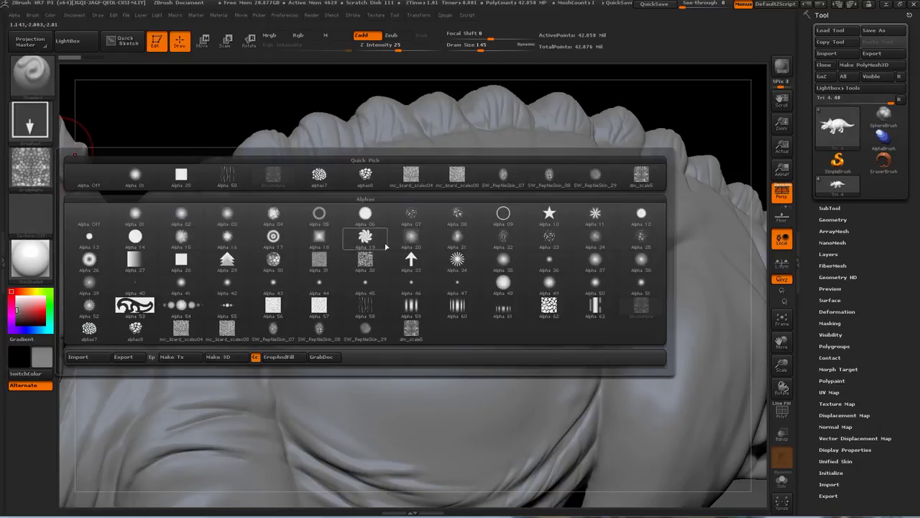
{"action": "left_click", "coordinate": [367, 178]}
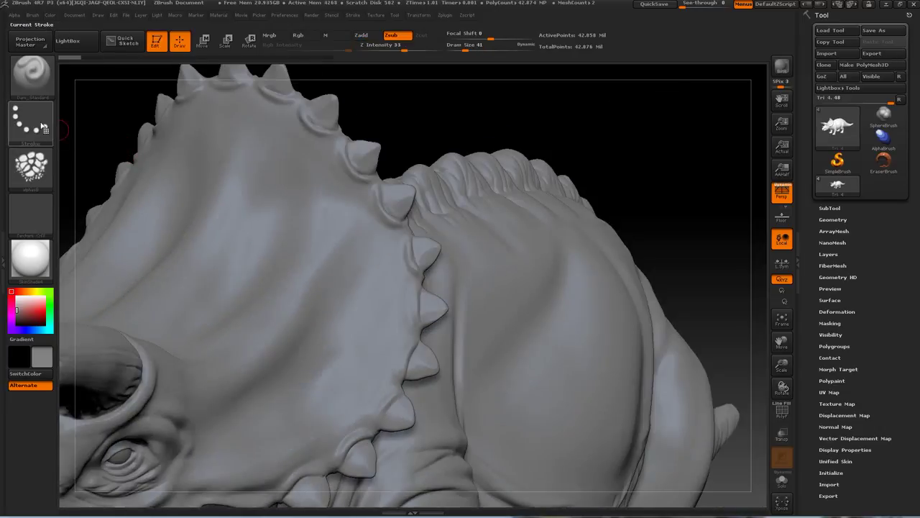
{"action": "left_click", "coordinate": [30, 122]}
{"action": "left_click", "coordinate": [191, 129]}
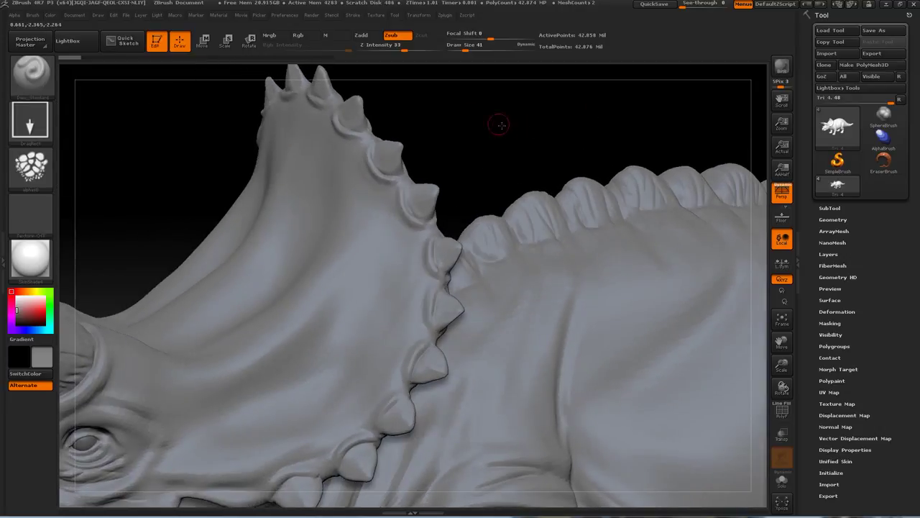
{"action": "left_click_drag", "start_coordinate": [495, 123], "coordinate": [601, 132]}
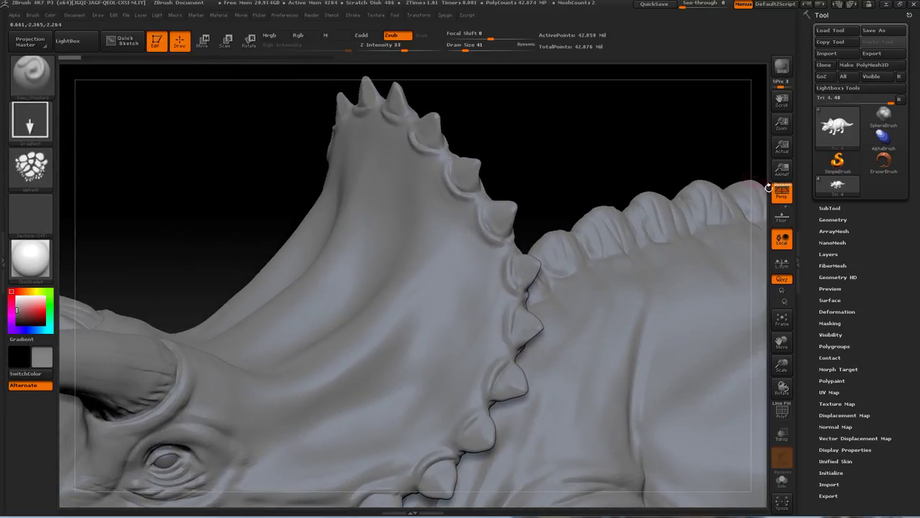
Add a new sculpting layer to the triceratops for the skin detail.
{"action": "left_click", "coordinate": [829, 253]}
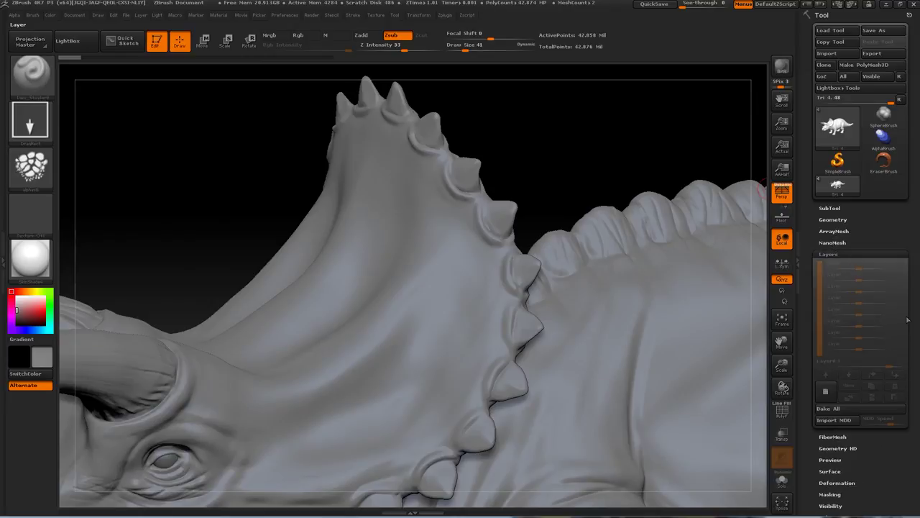
{"action": "scroll", "coordinate": [912, 327], "scroll_direction": "down", "scroll_amount": 3}
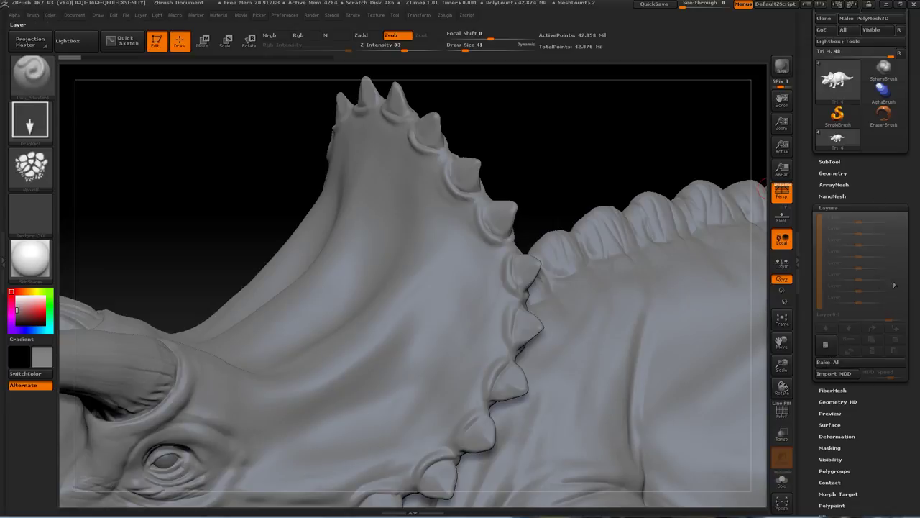
{"action": "left_click_drag", "start_coordinate": [657, 171], "coordinate": [578, 184], "text": "alt"}
{"action": "mouse_move", "coordinate": [659, 141]}
{"action": "left_mouse_down"}
{"action": "mouse_move", "coordinate": [645, 124]}
{"action": "mouse_move", "coordinate": [650, 153]}
{"action": "left_mouse_up"}
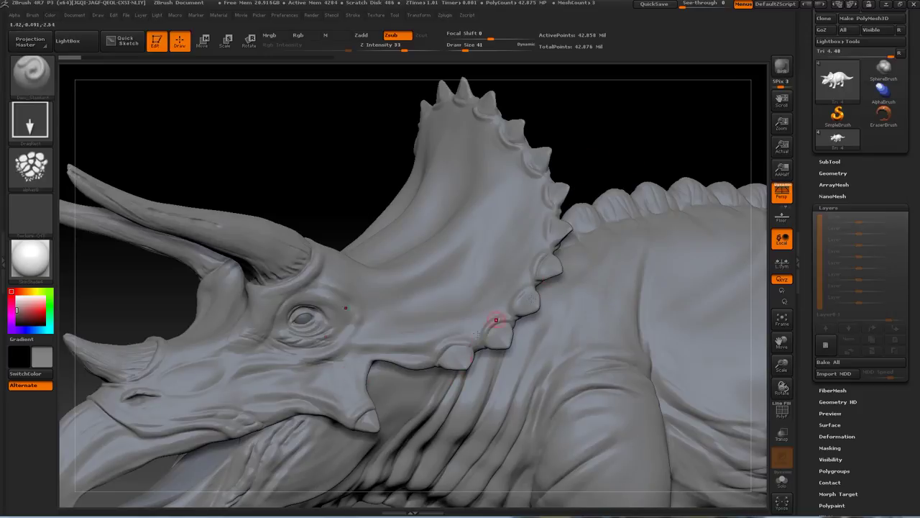
{"action": "left_click_drag", "start_coordinate": [684, 145], "coordinate": [561, 99], "text": "alt"}
{"action": "left_click_drag", "start_coordinate": [656, 130], "coordinate": [470, 133]}
{"action": "left_click_drag", "start_coordinate": [507, 95], "coordinate": [481, 254], "text": "alt"}
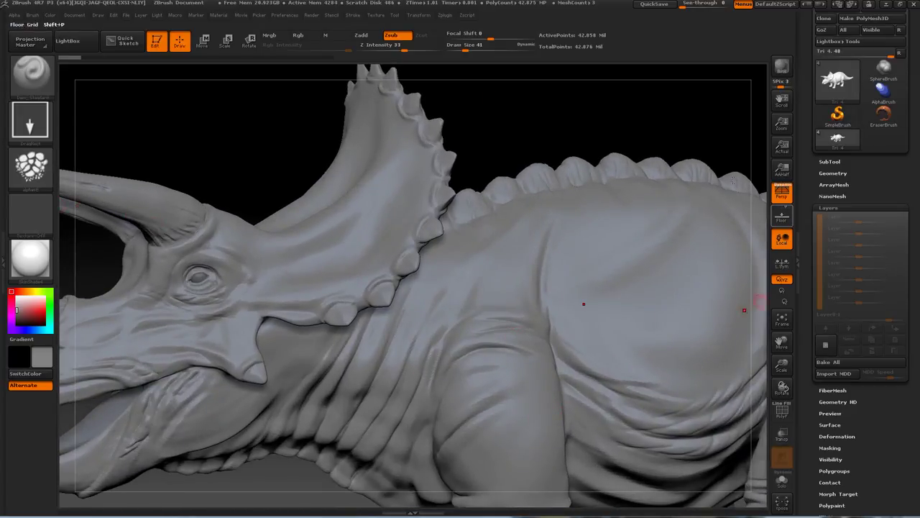
{"action": "left_click_drag", "start_coordinate": [225, 124], "coordinate": [287, 126], "text": "alt"}
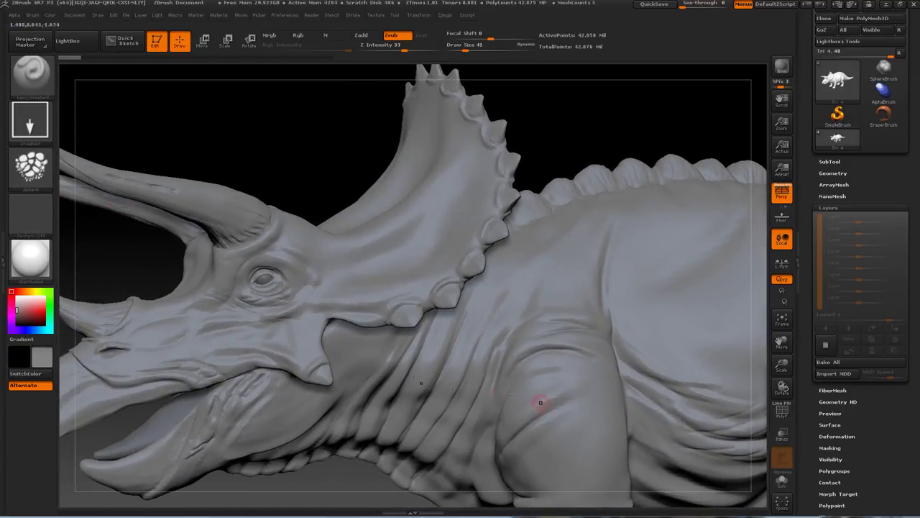
{"action": "left_click_drag", "start_coordinate": [200, 106], "coordinate": [266, 137], "text": "alt"}
{"action": "left_click_drag", "start_coordinate": [668, 120], "coordinate": [555, 110]}
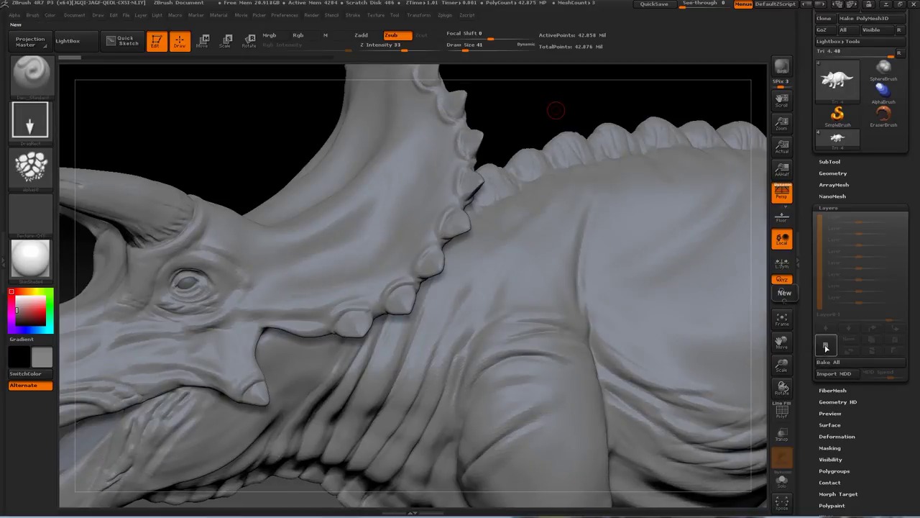
{"action": "left_click", "coordinate": [823, 230]}
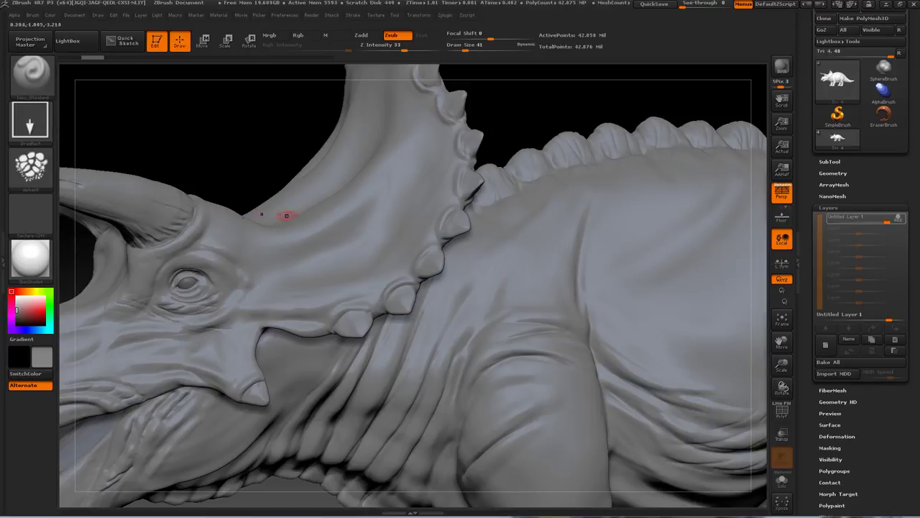
Set the brush's draw size to 108 and its Z Intensity to 22 for detailing the frill.
{"action": "left_click_drag", "start_coordinate": [189, 124], "coordinate": [167, 143]}
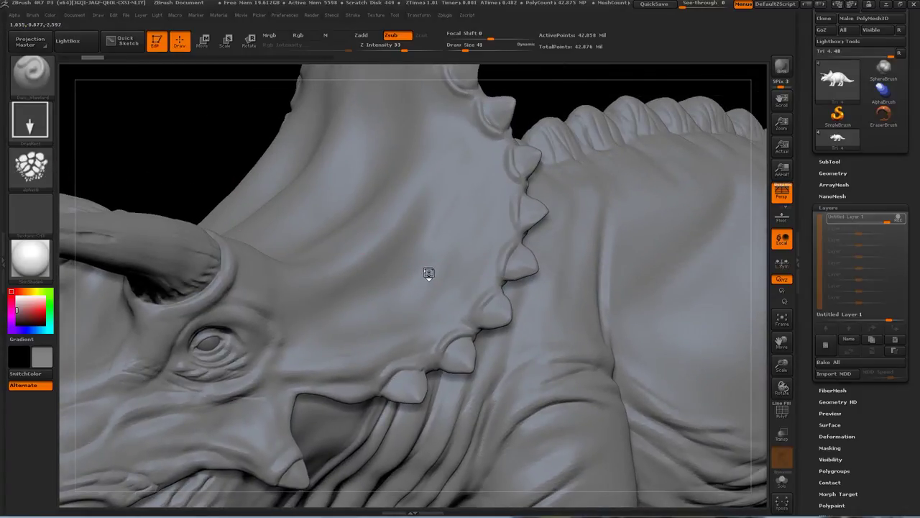
{"action": "key", "text": "s"}
{"action": "left_click_drag", "start_coordinate": [441, 271], "coordinate": [451, 272]}
{"action": "left_click_drag", "start_coordinate": [400, 49], "coordinate": [395, 49]}
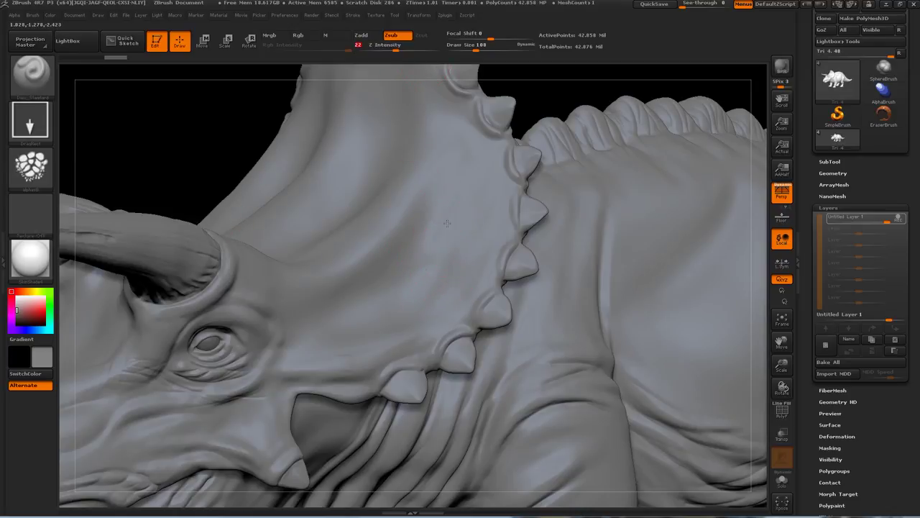
Try stamping carved scales in Zsub mode onto the frill near its rear spikes, and undo the stamp.
{"action": "mouse_move", "coordinate": [447, 247]}
{"action": "left_mouse_down"}
{"action": "mouse_move", "coordinate": [496, 263]}
{"action": "mouse_move", "coordinate": [512, 227]}
{"action": "mouse_move", "coordinate": [507, 185]}
{"action": "left_mouse_up"}
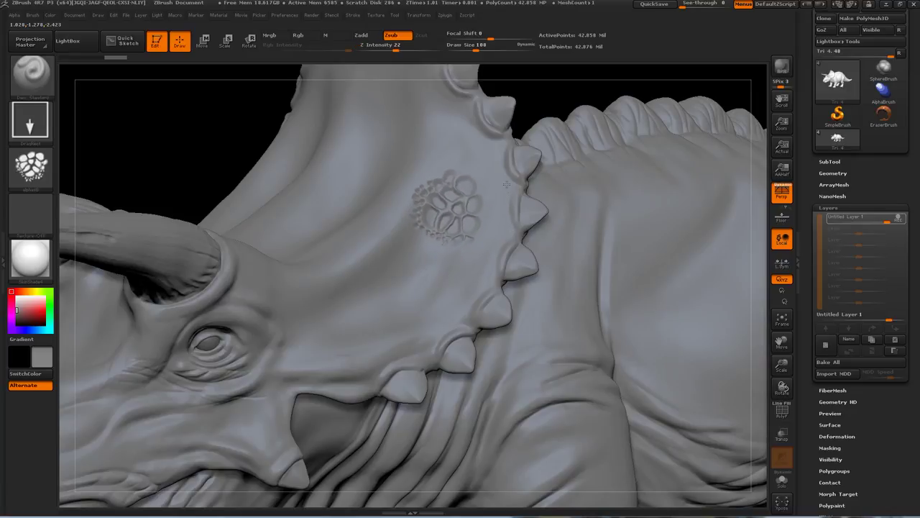
{"action": "left_click_drag", "start_coordinate": [187, 144], "coordinate": [252, 173]}
{"action": "mouse_move", "coordinate": [701, 126]}
{"action": "left_mouse_down", "text": "alt"}
{"action": "mouse_move", "coordinate": [632, 159]}
{"action": "mouse_move", "coordinate": [678, 137]}
{"action": "mouse_move", "coordinate": [701, 144]}
{"action": "left_mouse_up", "text": "alt"}
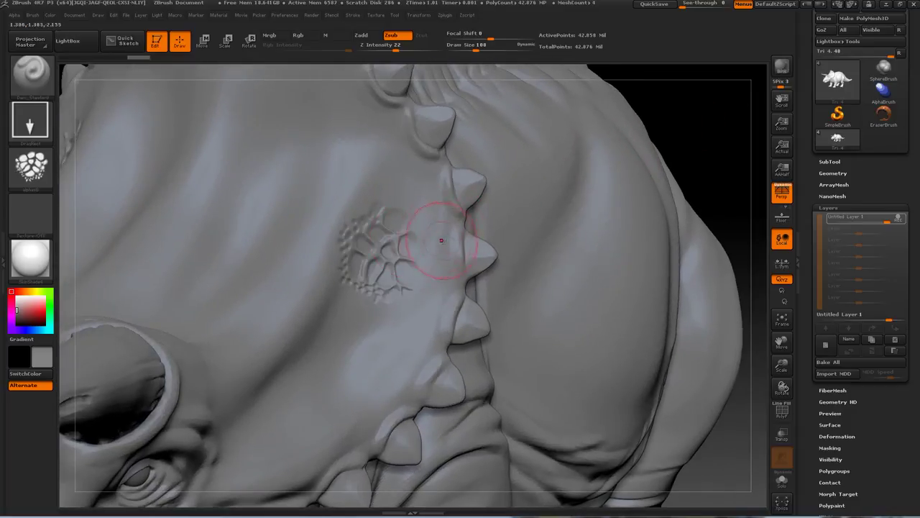
{"action": "key", "text": "ctrl+z"}
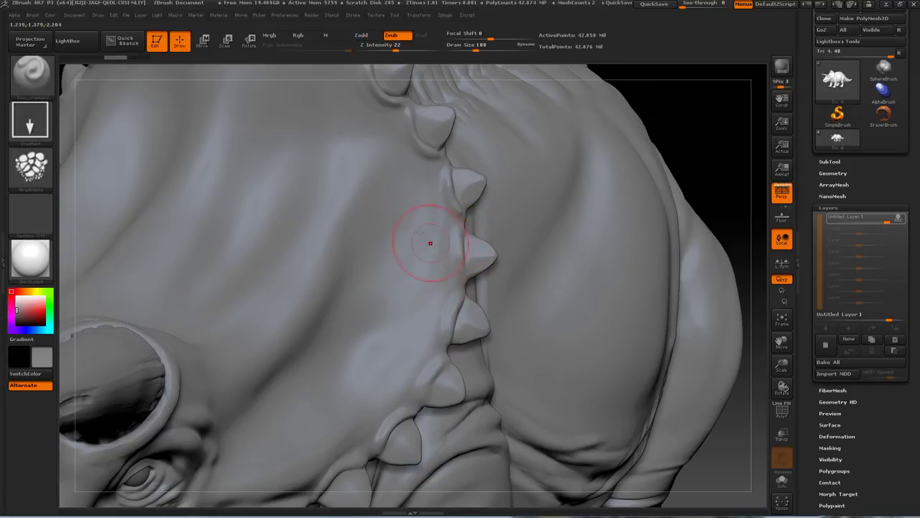
Switch the brush to Zadd and stamp a cluster of raised scales on the frill beside the rear spikes.
{"action": "left_click", "coordinate": [365, 36]}
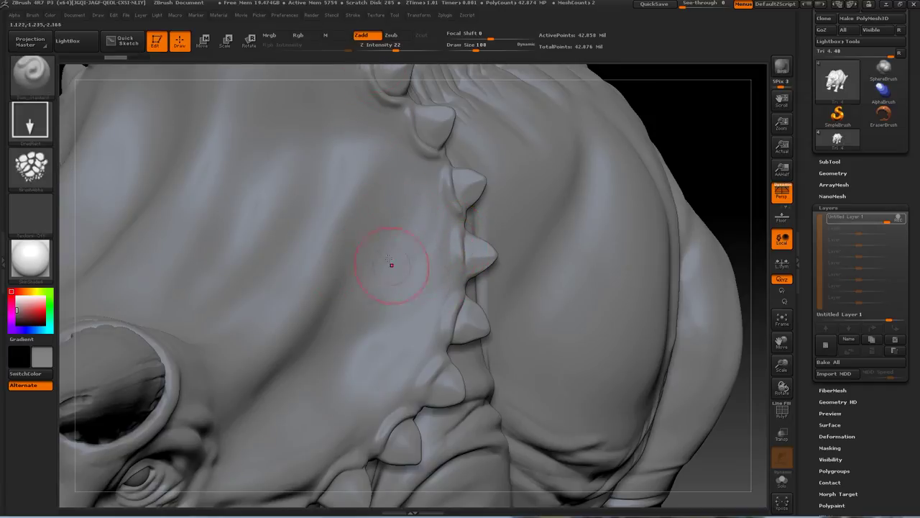
{"action": "left_click_drag", "start_coordinate": [391, 239], "coordinate": [436, 153]}
{"action": "left_click_drag", "start_coordinate": [683, 90], "coordinate": [710, 177], "text": "alt"}
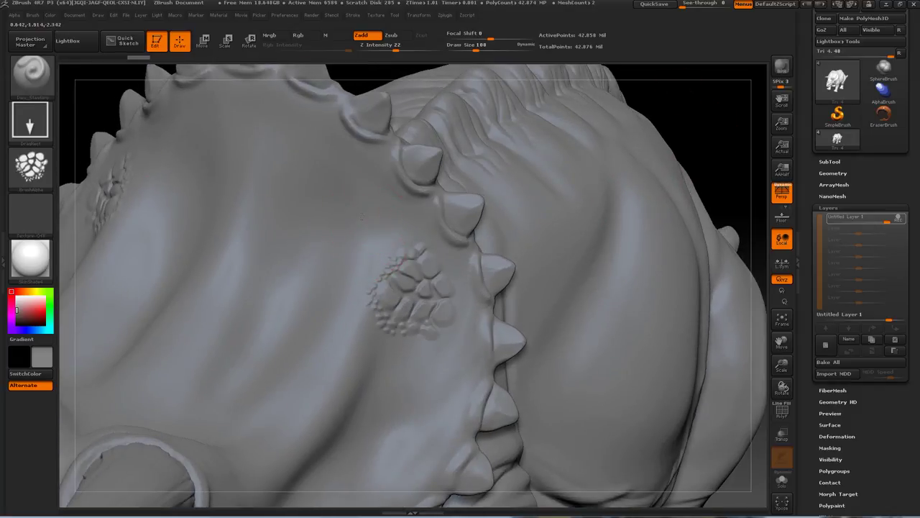
Try stamping a second scale cluster above the first on the frill, and undo it.
{"action": "mouse_move", "coordinate": [407, 245]}
{"action": "left_mouse_down"}
{"action": "mouse_move", "coordinate": [432, 208]}
{"action": "mouse_move", "coordinate": [436, 172]}
{"action": "mouse_move", "coordinate": [415, 151]}
{"action": "left_mouse_up"}
{"action": "key", "text": "ctrl"}
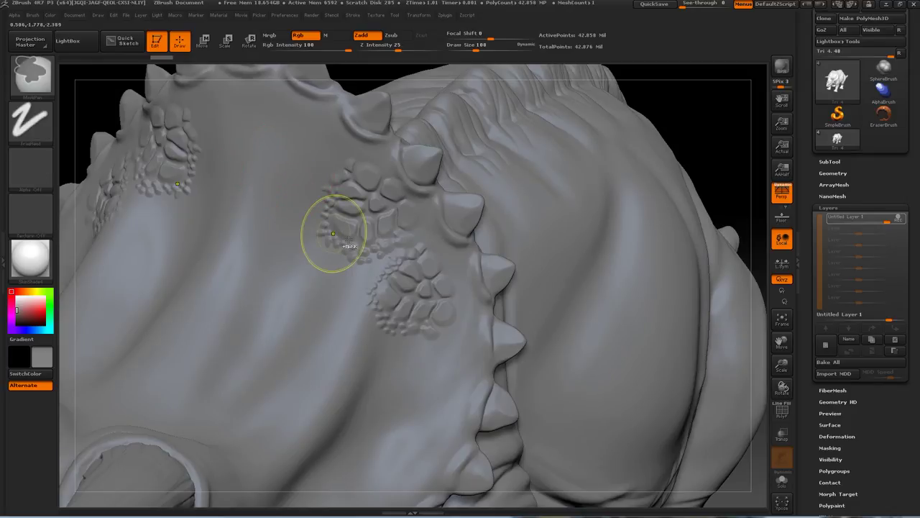
{"action": "key", "text": "ctrl+z"}
Stamp further clusters of raised scales across the upper frill and down towards its lower spiked edge.
{"action": "left_click_drag", "start_coordinate": [348, 231], "coordinate": [404, 163]}
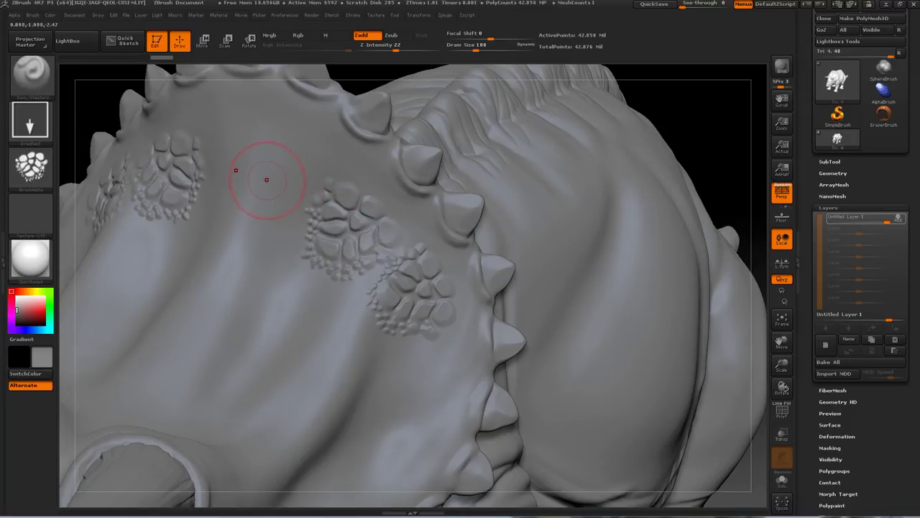
{"action": "left_click_drag", "start_coordinate": [271, 177], "coordinate": [321, 102]}
{"action": "left_click_drag", "start_coordinate": [699, 123], "coordinate": [624, 148]}
{"action": "left_click_drag", "start_coordinate": [409, 249], "coordinate": [460, 289]}
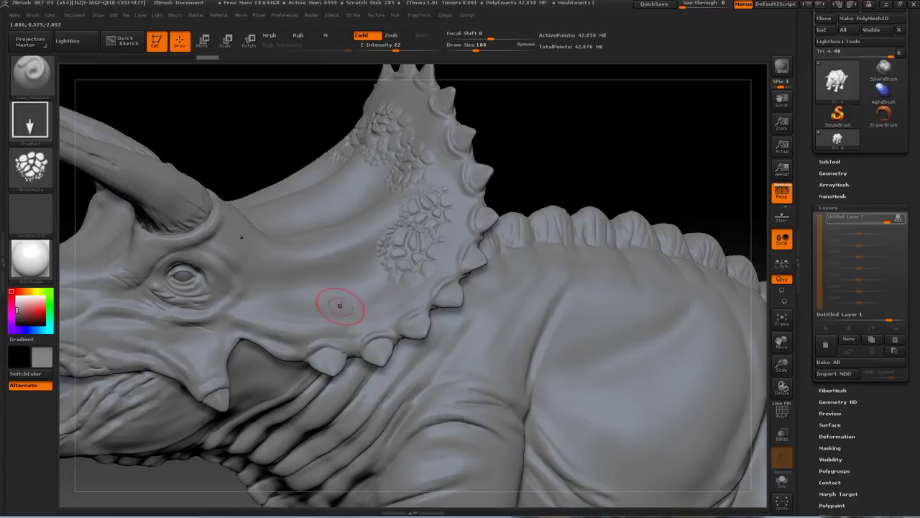
{"action": "mouse_move", "coordinate": [390, 304]}
{"action": "left_mouse_down"}
{"action": "mouse_move", "coordinate": [388, 328]}
{"action": "mouse_move", "coordinate": [367, 347]}
{"action": "left_mouse_up"}
{"action": "left_click_drag", "start_coordinate": [304, 324], "coordinate": [308, 350]}
{"action": "mouse_move", "coordinate": [595, 157]}
{"action": "left_mouse_down"}
{"action": "mouse_move", "coordinate": [643, 220]}
{"action": "mouse_move", "coordinate": [614, 148]}
{"action": "mouse_move", "coordinate": [580, 124]}
{"action": "mouse_move", "coordinate": [592, 147]}
{"action": "mouse_move", "coordinate": [619, 154]}
{"action": "left_mouse_up"}
{"action": "left_click_drag", "start_coordinate": [585, 281], "coordinate": [614, 212], "text": "alt"}
{"action": "left_click_drag", "start_coordinate": [614, 212], "coordinate": [628, 209]}
{"action": "mouse_move", "coordinate": [638, 156]}
{"action": "left_mouse_down"}
{"action": "mouse_move", "coordinate": [605, 138]}
{"action": "mouse_move", "coordinate": [606, 185]}
{"action": "left_mouse_up"}
{"action": "key", "text": "b"}
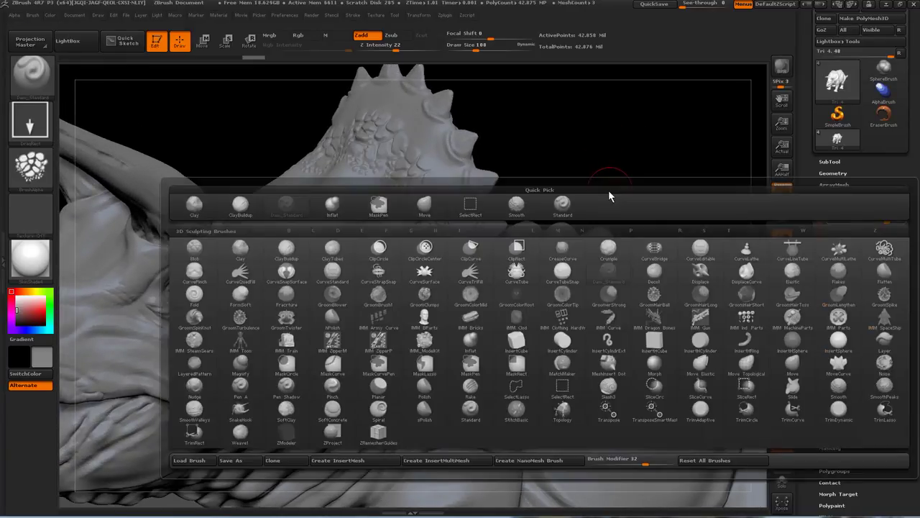
{"action": "key", "text": "d"}
{"action": "left_click", "coordinate": [609, 279]}
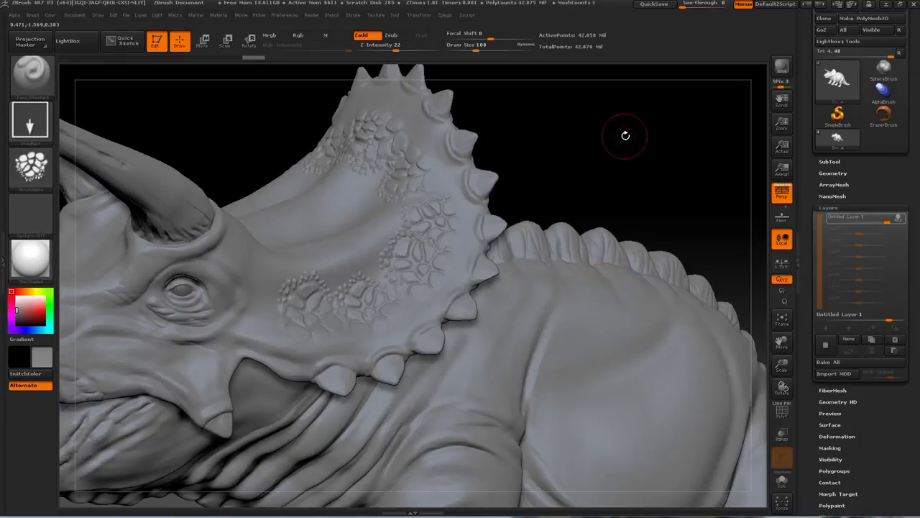
Reduce the draw size to 60 and switch to the Standard brush for detailing the frill's lower scales.
{"action": "left_click_drag", "start_coordinate": [625, 136], "coordinate": [624, 194], "text": "alt"}
{"action": "key", "text": "s"}
{"action": "left_click_drag", "start_coordinate": [398, 261], "coordinate": [392, 261]}
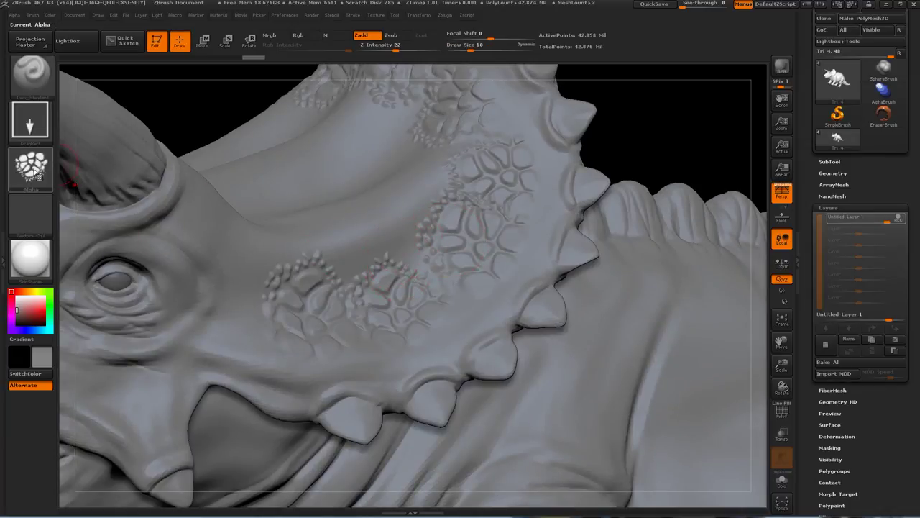
{"action": "left_click", "coordinate": [46, 170]}
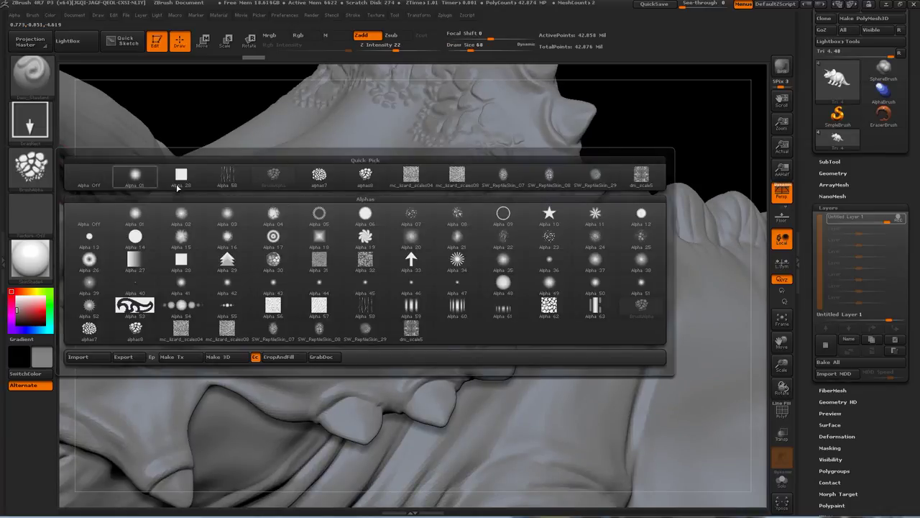
{"action": "left_click", "coordinate": [46, 84]}
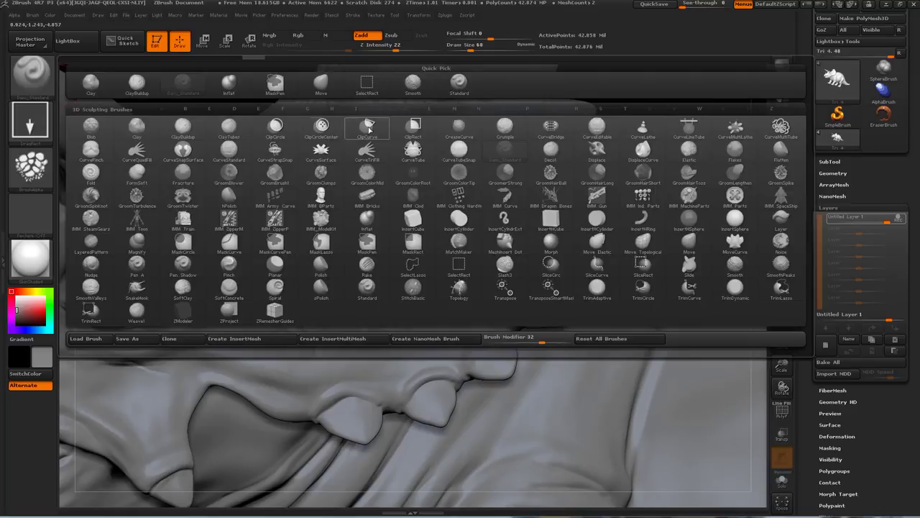
{"action": "left_click", "coordinate": [457, 91]}
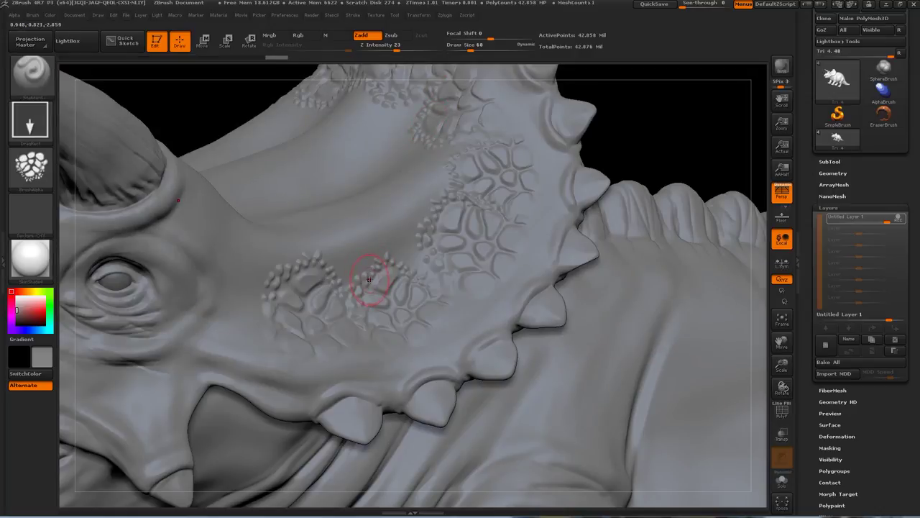
Set up the Standard brush with no alpha, a draw size of 5 and the FreeHand stroke.
{"action": "key", "text": "s"}
{"action": "left_click_drag", "start_coordinate": [361, 282], "coordinate": [358, 282]}
{"action": "left_click", "coordinate": [29, 165]}
{"action": "left_click", "coordinate": [83, 181]}
{"action": "left_click_drag", "start_coordinate": [735, 131], "coordinate": [712, 134]}
{"action": "key", "text": "s"}
{"action": "left_click_drag", "start_coordinate": [381, 278], "coordinate": [375, 279]}
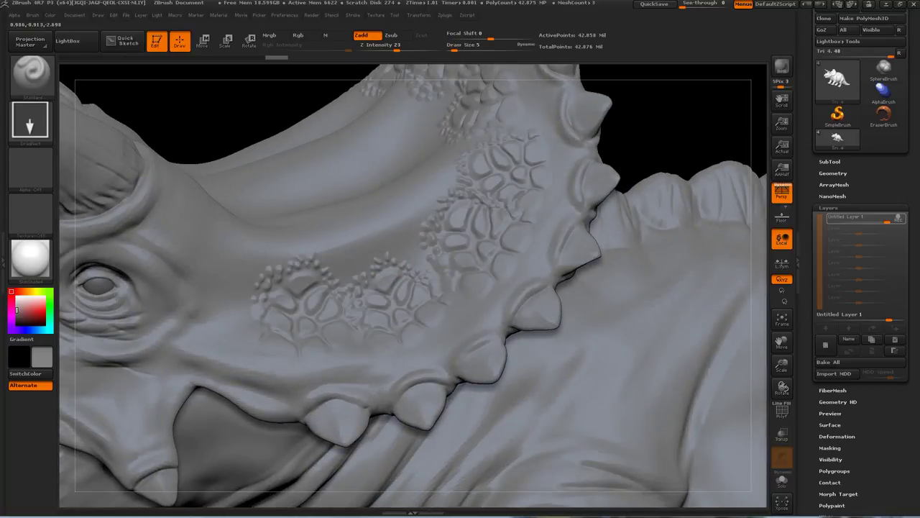
{"action": "left_click", "coordinate": [30, 119]}
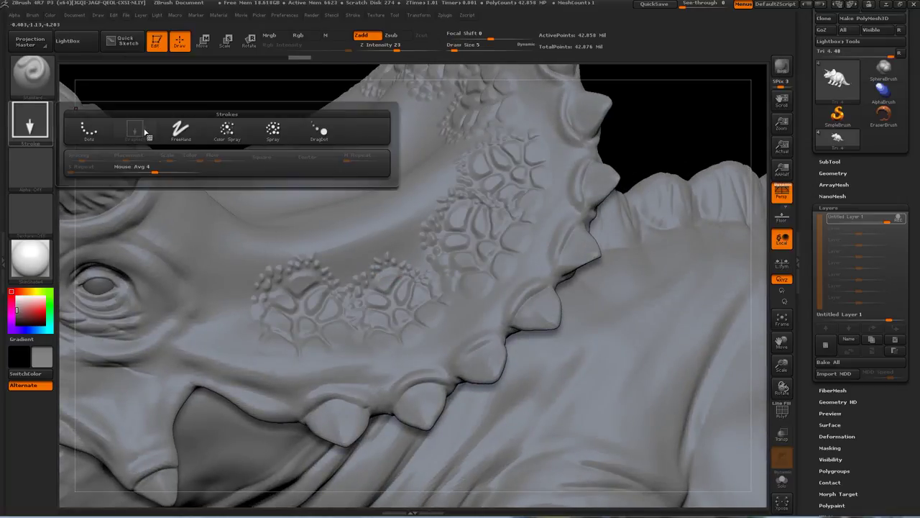
{"action": "left_click", "coordinate": [180, 130]}
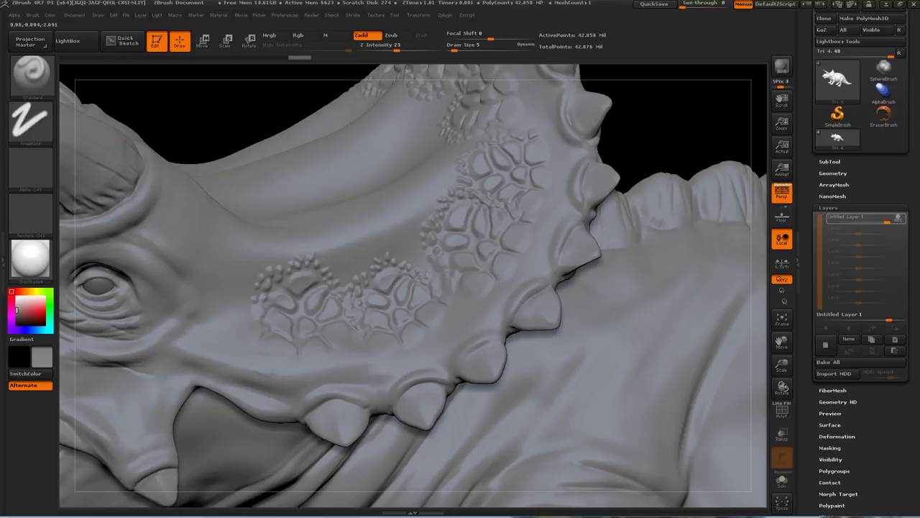
Sculpt fine lines around the lower frill scales, raising Z Intensity to 60 and then 86, and set the draw size to 9.
{"action": "left_click", "coordinate": [421, 47]}
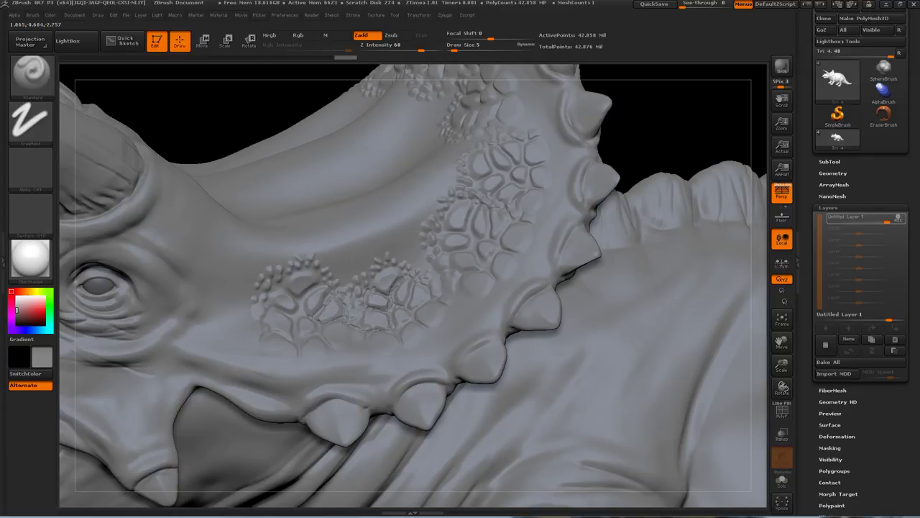
{"action": "left_click_drag", "start_coordinate": [315, 315], "coordinate": [321, 308]}
{"action": "left_click_drag", "start_coordinate": [430, 46], "coordinate": [434, 47]}
{"action": "key", "text": "s"}
{"action": "left_click_drag", "start_coordinate": [300, 309], "coordinate": [301, 309]}
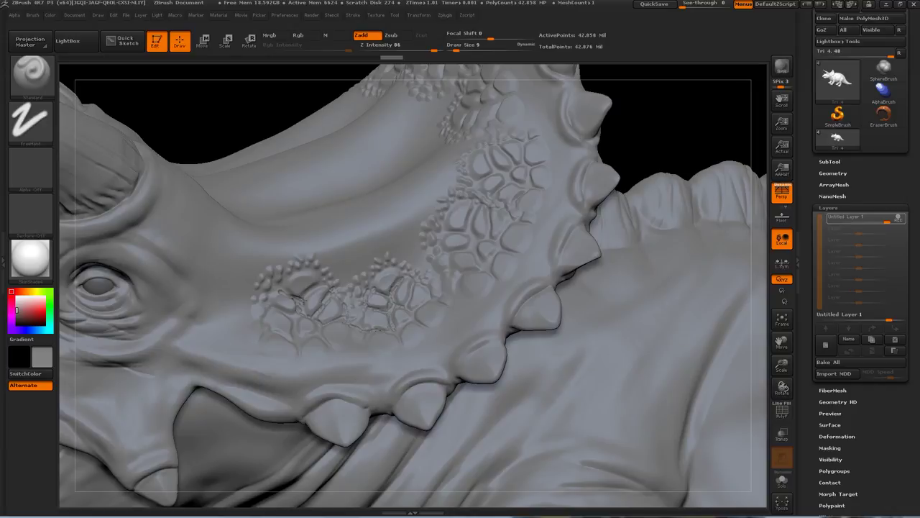
Apply Alpha 39 to the brush at draw size 27 and draw another scale outline between the two lower frill clusters.
{"action": "left_click", "coordinate": [44, 173]}
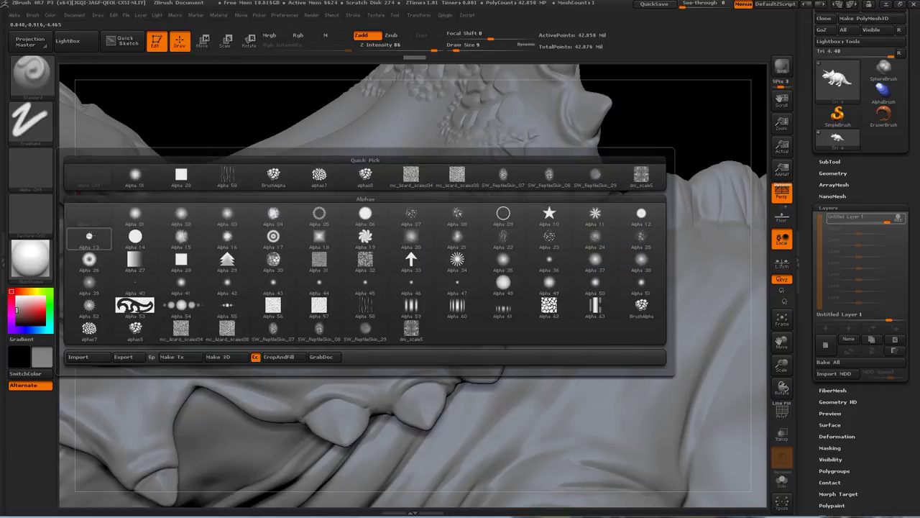
{"action": "left_click", "coordinate": [90, 237]}
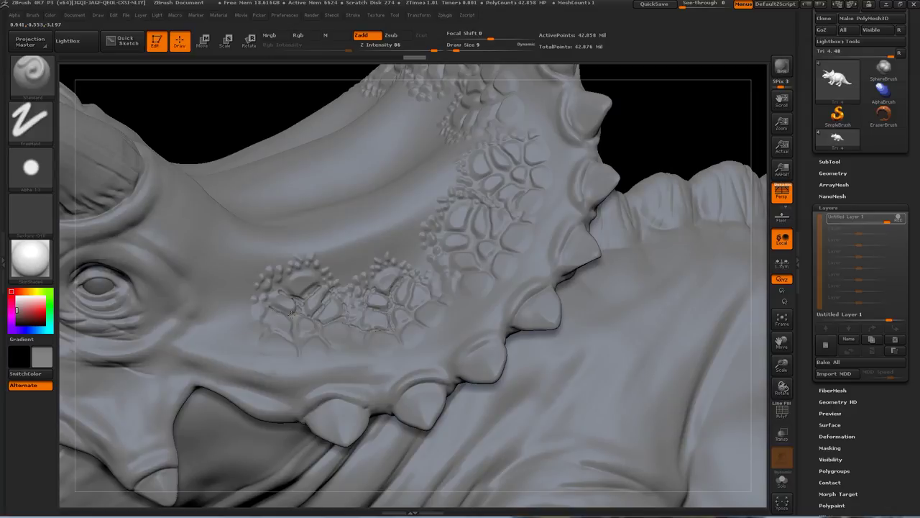
{"action": "left_click", "coordinate": [30, 169]}
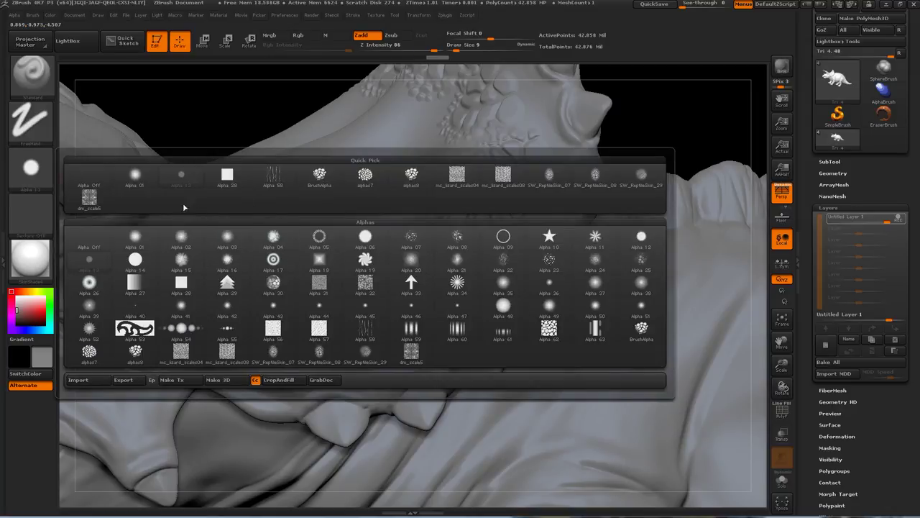
{"action": "left_click", "coordinate": [89, 308]}
{"action": "key", "text": "s"}
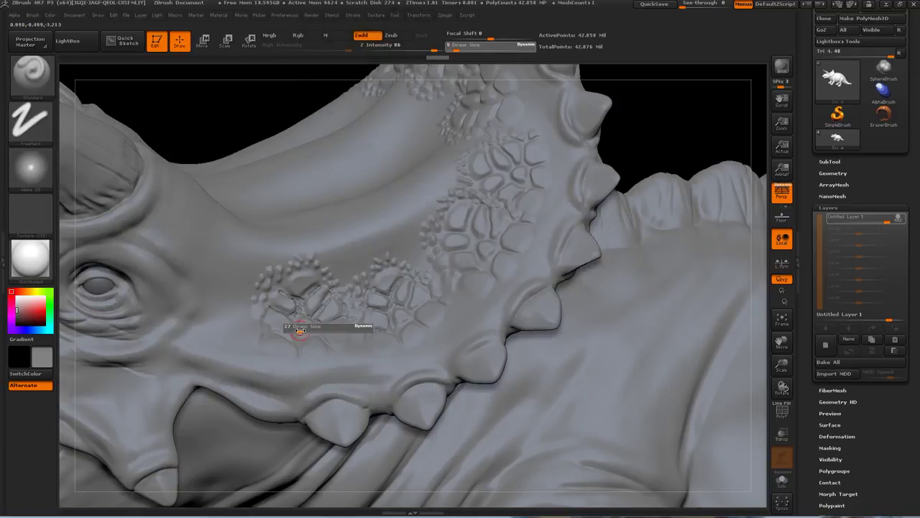
{"action": "left_click", "coordinate": [300, 331]}
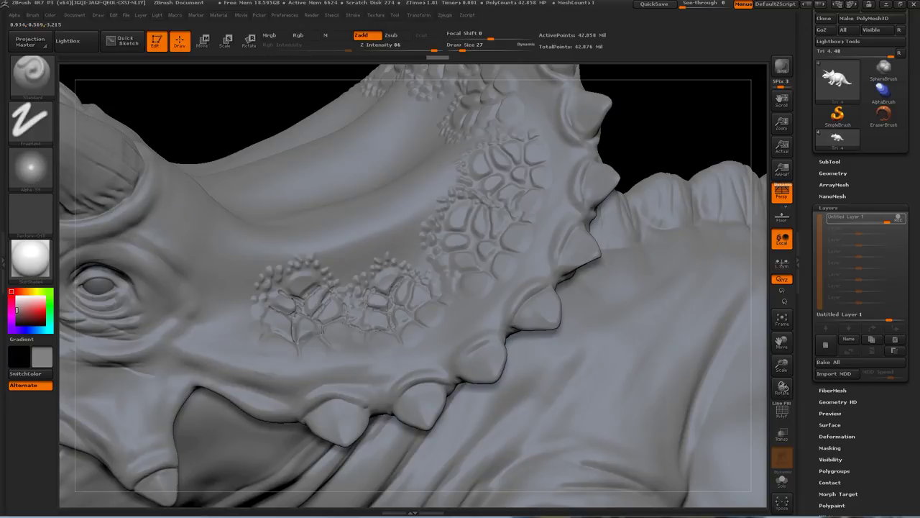
{"action": "mouse_move", "coordinate": [356, 332]}
{"action": "left_mouse_down"}
{"action": "mouse_move", "coordinate": [390, 328]}
{"action": "mouse_move", "coordinate": [344, 336]}
{"action": "left_mouse_up"}
{"action": "key", "text": "s"}
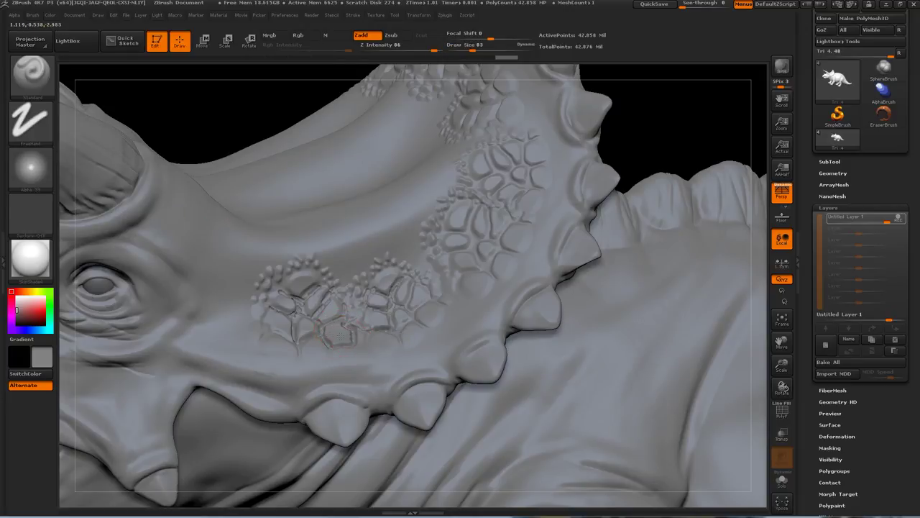
Turn off recording on the scale detail layer.
{"action": "mouse_move", "coordinate": [633, 131]}
{"action": "left_mouse_down", "text": "alt"}
{"action": "mouse_move", "coordinate": [549, 131]}
{"action": "mouse_move", "coordinate": [616, 234]}
{"action": "mouse_move", "coordinate": [668, 208]}
{"action": "mouse_move", "coordinate": [676, 215]}
{"action": "mouse_move", "coordinate": [669, 195]}
{"action": "mouse_move", "coordinate": [638, 247]}
{"action": "mouse_move", "coordinate": [645, 223]}
{"action": "mouse_move", "coordinate": [581, 184]}
{"action": "mouse_move", "coordinate": [686, 216]}
{"action": "left_mouse_up", "text": "alt"}
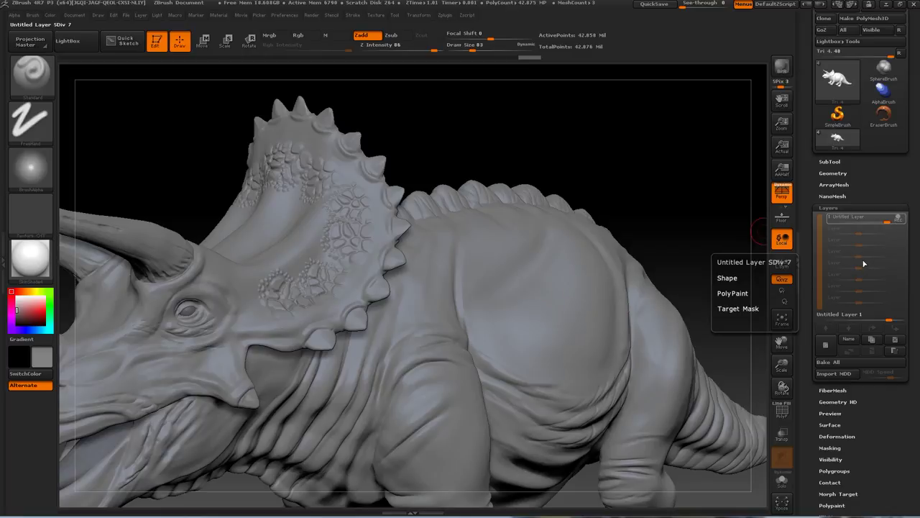
{"action": "left_click", "coordinate": [900, 218]}
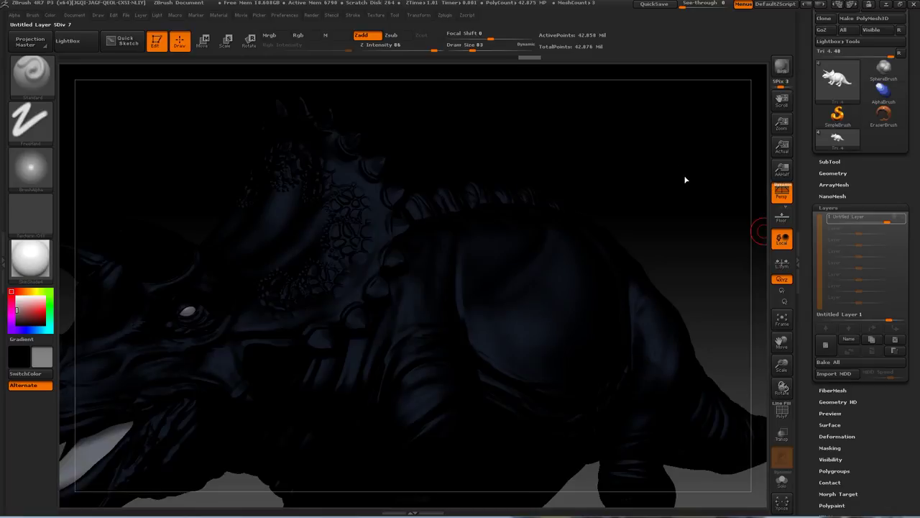
{"action": "left_click_drag", "start_coordinate": [672, 225], "coordinate": [653, 171]}
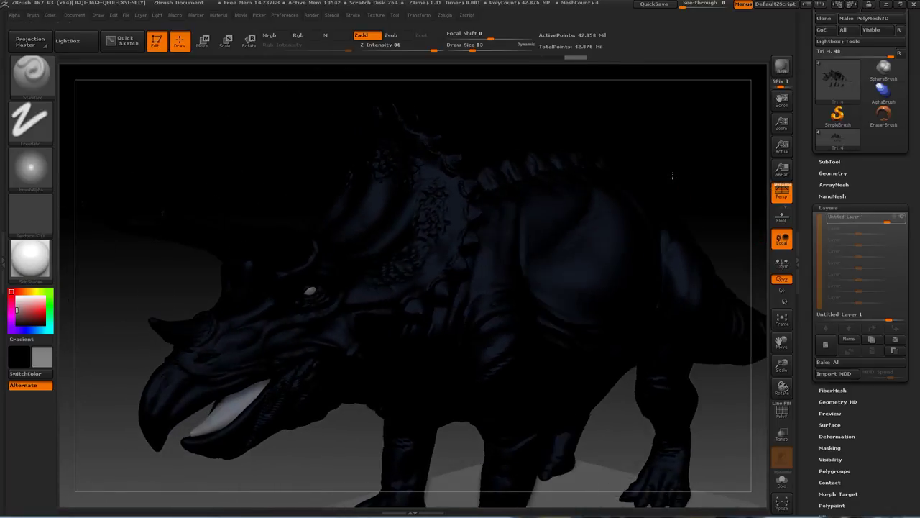
Set the current colour to light grey (RGB 170, 170, 170) and try filling the whole model with it.
{"action": "left_click", "coordinate": [20, 301]}
{"action": "left_click_drag", "start_coordinate": [19, 302], "coordinate": [14, 306]}
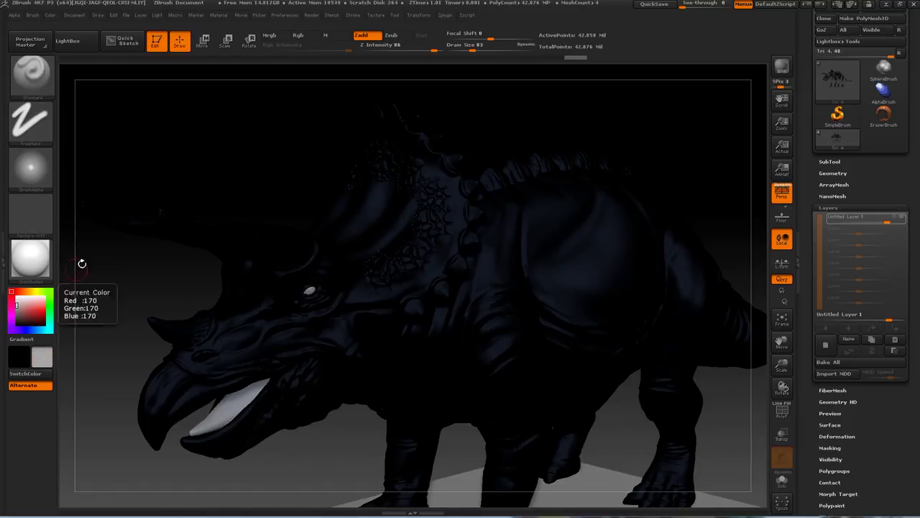
{"action": "left_click", "coordinate": [51, 16]}
{"action": "left_click", "coordinate": [82, 228]}
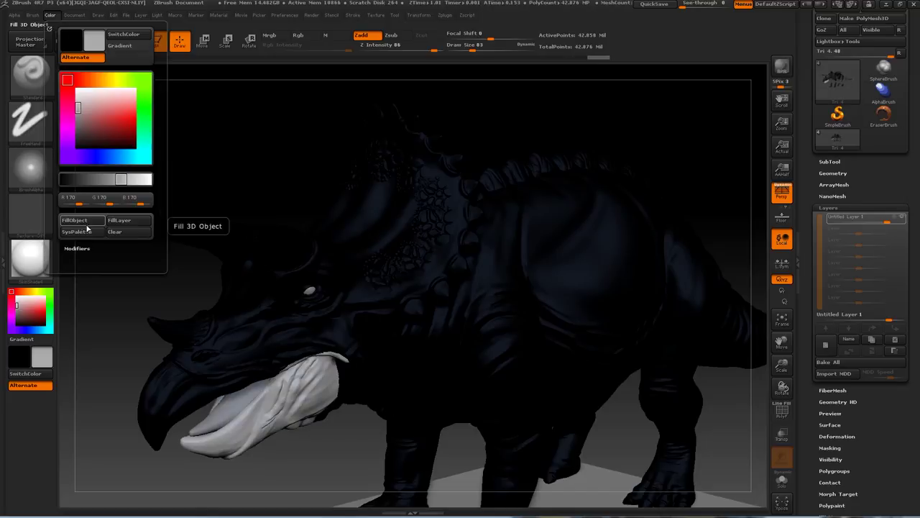
Clear any mask from the whole model and try the light grey object fill again.
{"action": "key", "text": "f"}
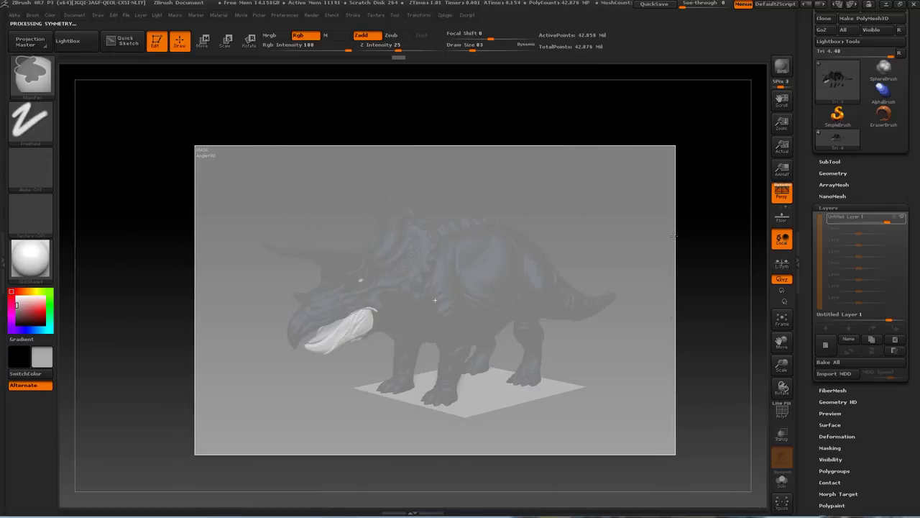
{"action": "mouse_move", "coordinate": [673, 236]}
{"action": "left_mouse_down", "text": "ctrl"}
{"action": "mouse_move", "coordinate": [668, 225]}
{"action": "mouse_move", "coordinate": [532, 407]}
{"action": "left_mouse_up", "text": "ctrl"}
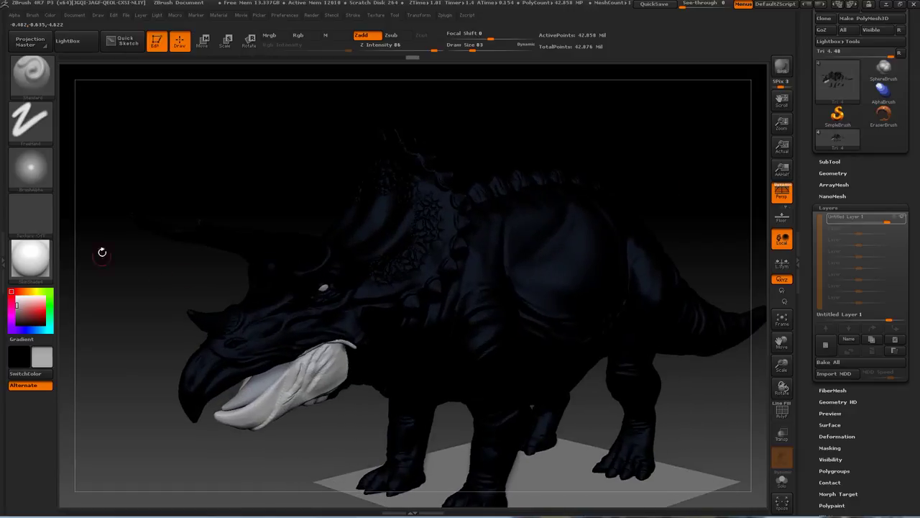
{"action": "left_click", "coordinate": [50, 15]}
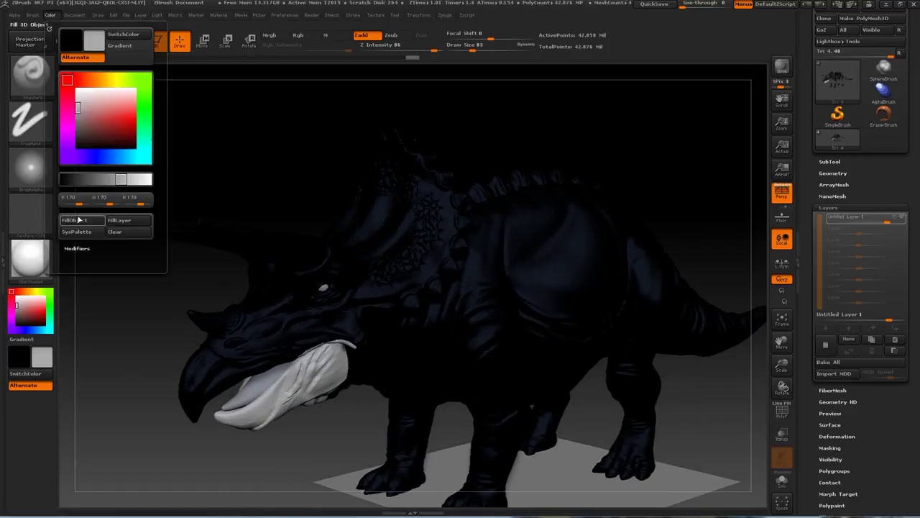
Turn off Colorize in the model's Polypaint settings.
{"action": "left_click_drag", "start_coordinate": [889, 469], "coordinate": [882, 371]}
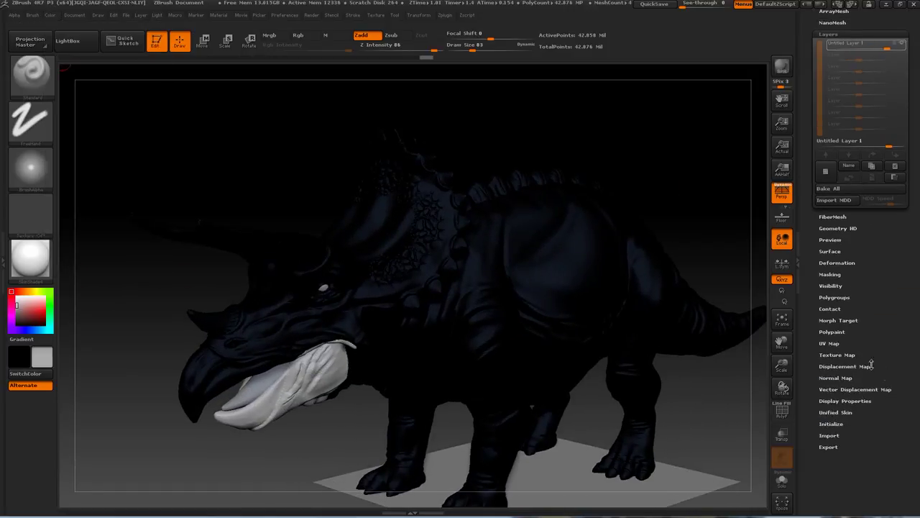
{"action": "left_click", "coordinate": [836, 331]}
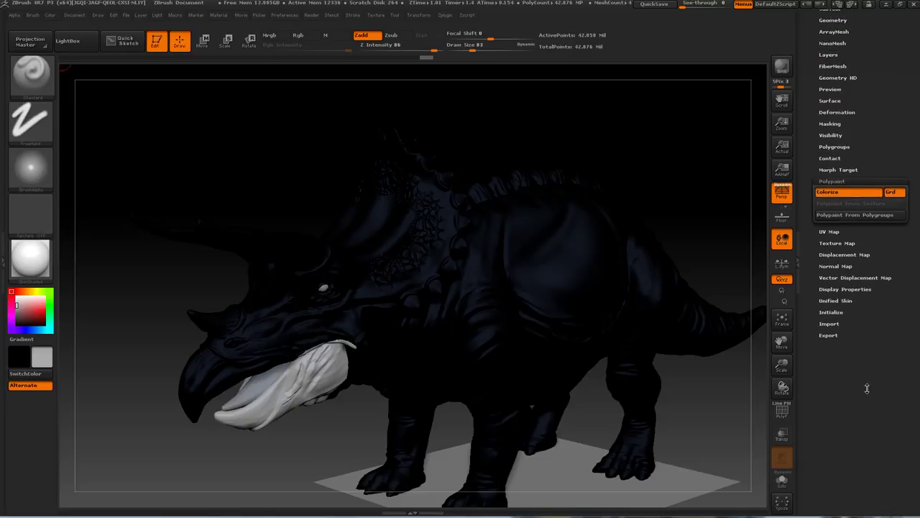
{"action": "left_click", "coordinate": [831, 192]}
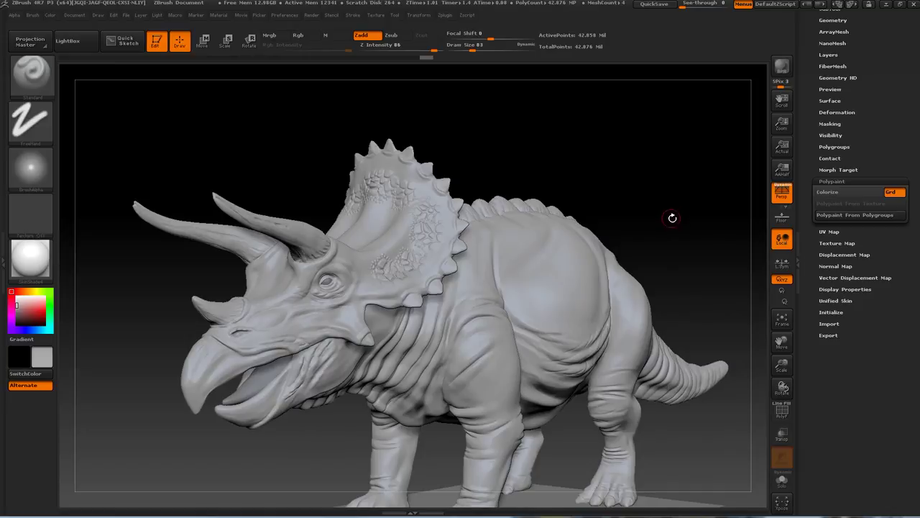
{"action": "left_click_drag", "start_coordinate": [669, 215], "coordinate": [639, 193], "text": "alt"}
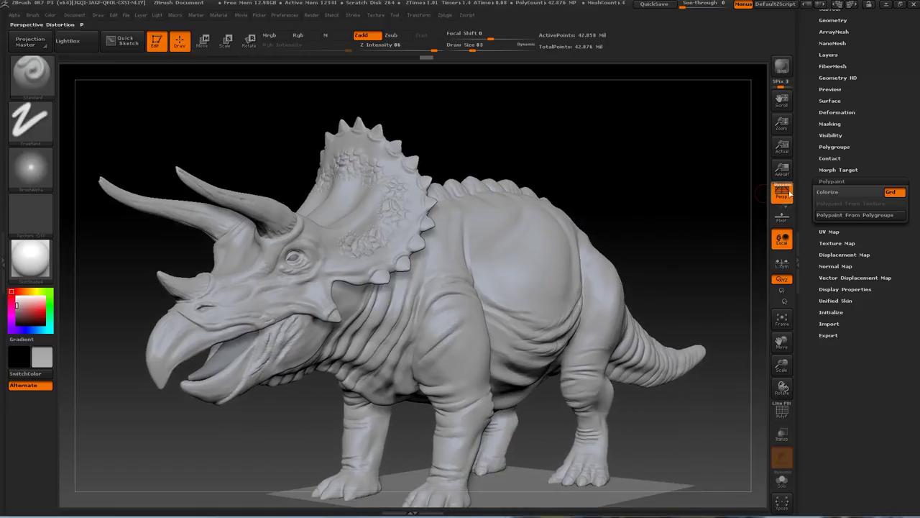
{"action": "left_click", "coordinate": [833, 193]}
{"action": "left_click", "coordinate": [834, 195]}
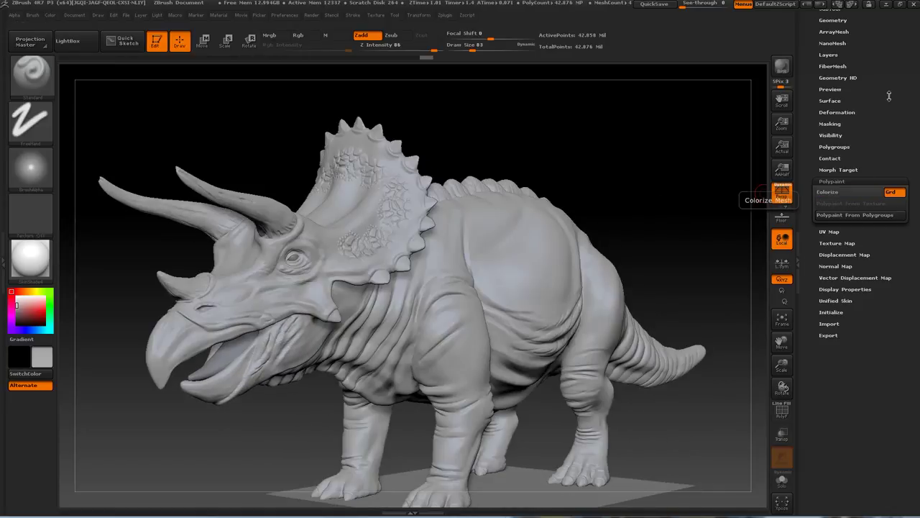
Reopen the layer settings, try zero and slightly negative intensities on the frill's scale layer, and set its intensity to 0.66371.
{"action": "left_click_drag", "start_coordinate": [890, 94], "coordinate": [844, 184]}
{"action": "left_click", "coordinate": [829, 172]}
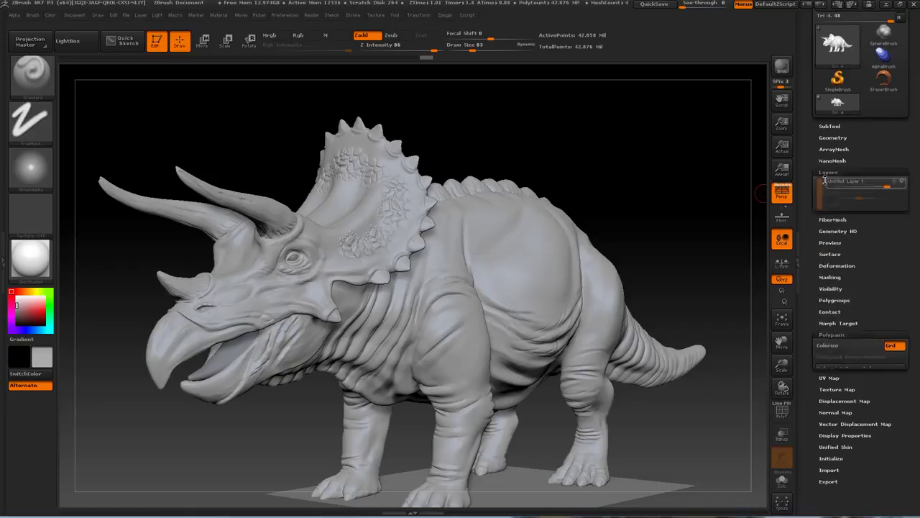
{"action": "left_click_drag", "start_coordinate": [666, 159], "coordinate": [658, 226], "text": "alt"}
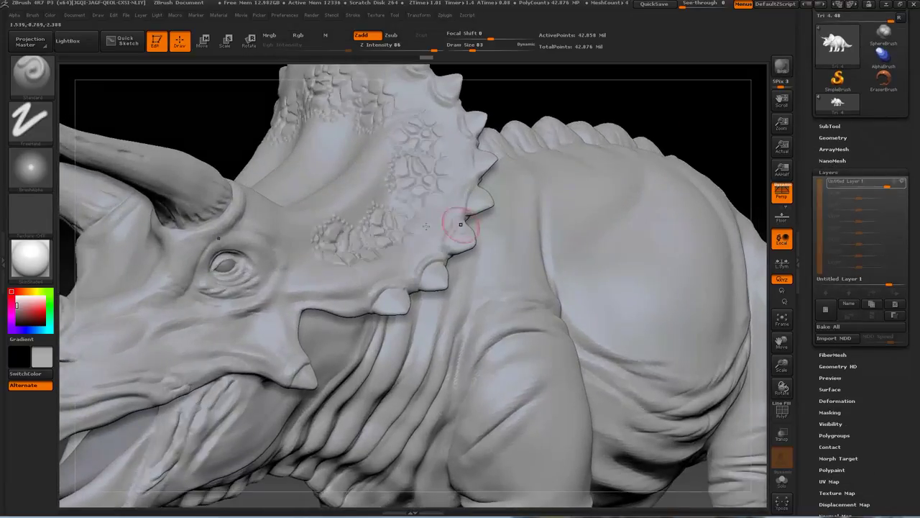
{"action": "left_click_drag", "start_coordinate": [210, 104], "coordinate": [211, 197], "text": "alt"}
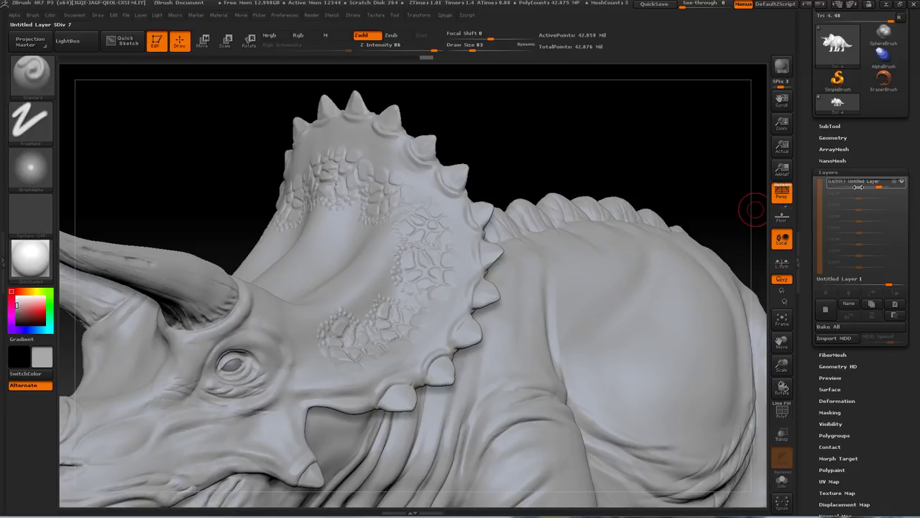
{"action": "mouse_move", "coordinate": [839, 190]}
{"action": "left_mouse_down"}
{"action": "mouse_move", "coordinate": [829, 203]}
{"action": "mouse_move", "coordinate": [857, 186]}
{"action": "left_mouse_up"}
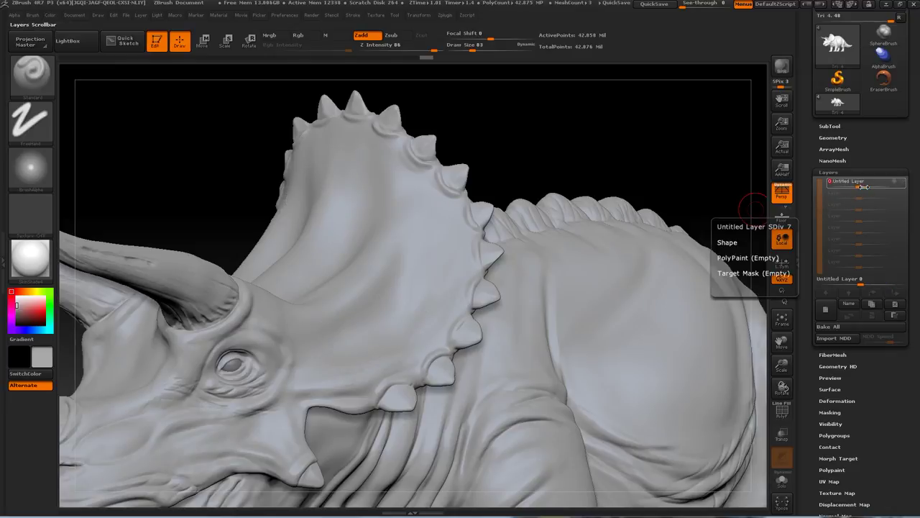
{"action": "left_click_drag", "start_coordinate": [878, 187], "coordinate": [870, 187]}
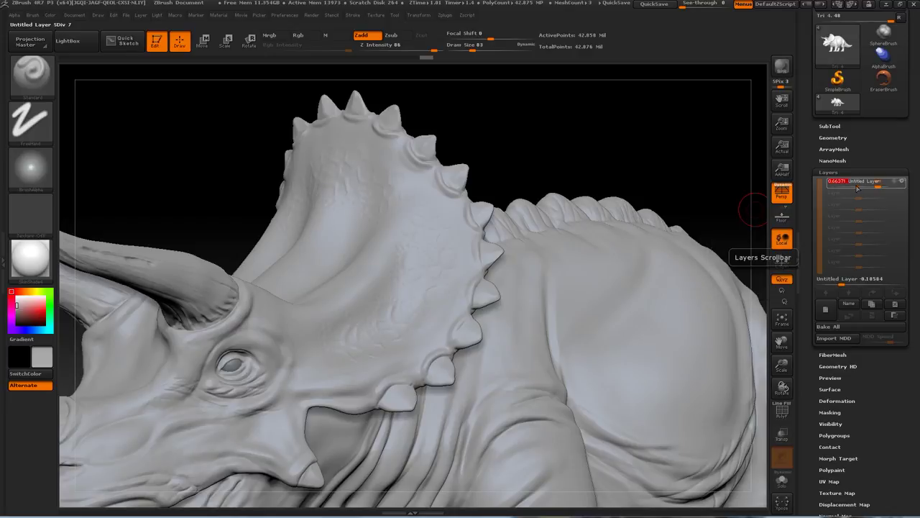
{"action": "left_click_drag", "start_coordinate": [855, 188], "coordinate": [858, 186]}
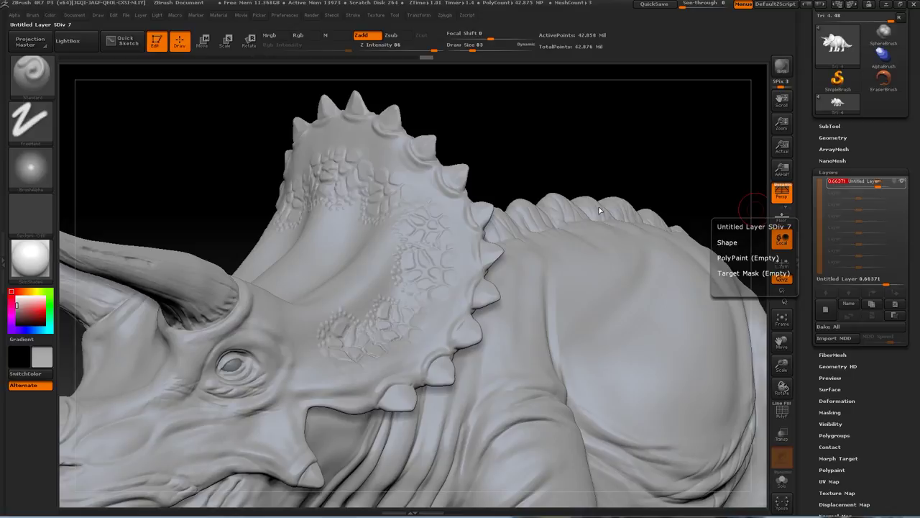
Hide the scale layer, remove the alpha from the Standard brush and set the draw size to 163.
{"action": "left_click_drag", "start_coordinate": [585, 136], "coordinate": [514, 161]}
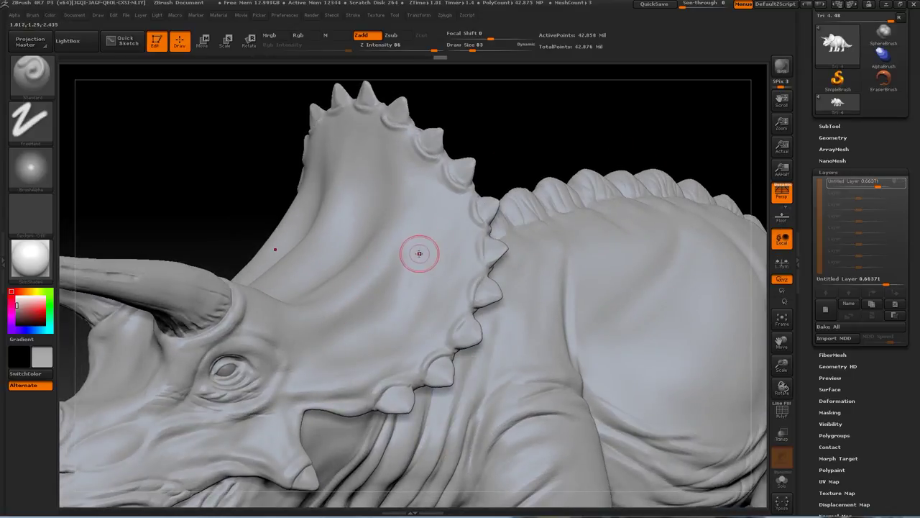
{"action": "left_click", "coordinate": [31, 167]}
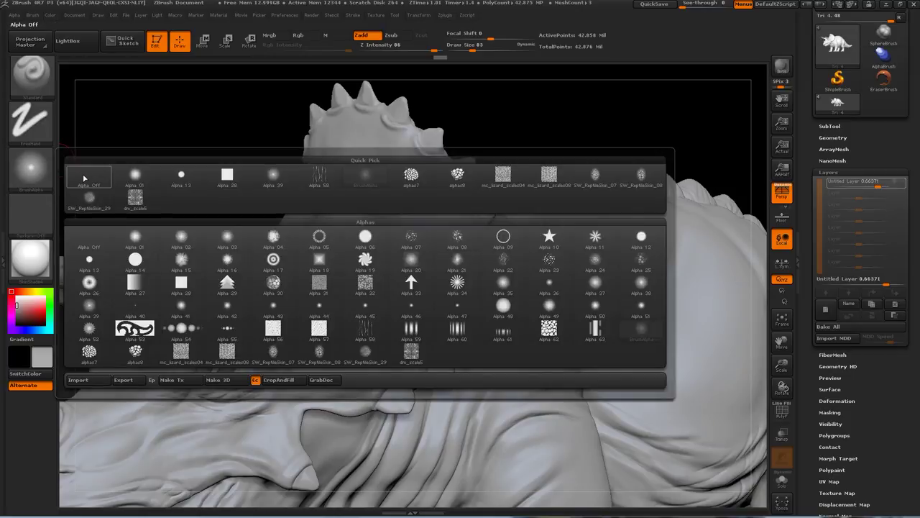
{"action": "left_click", "coordinate": [84, 179]}
{"action": "key", "text": "s"}
{"action": "left_click_drag", "start_coordinate": [427, 234], "coordinate": [438, 235]}
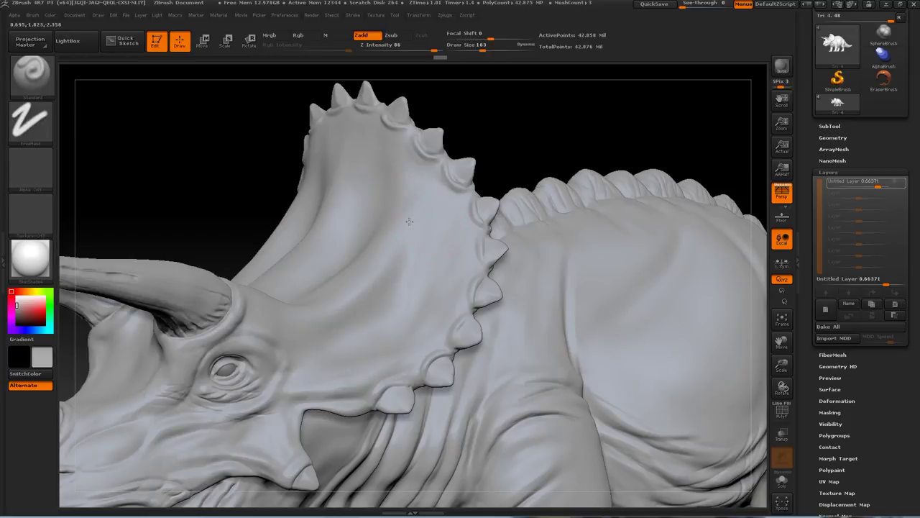
Sculpt a raised ridge down the side of the bare frill and compare it with the scale layer shown.
{"action": "left_click_drag", "start_coordinate": [411, 196], "coordinate": [431, 291]}
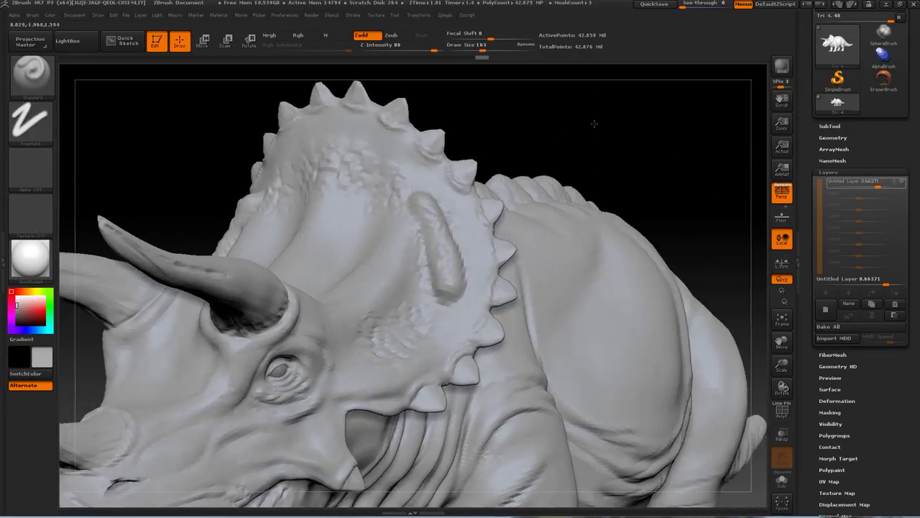
{"action": "left_click_drag", "start_coordinate": [594, 124], "coordinate": [607, 125]}
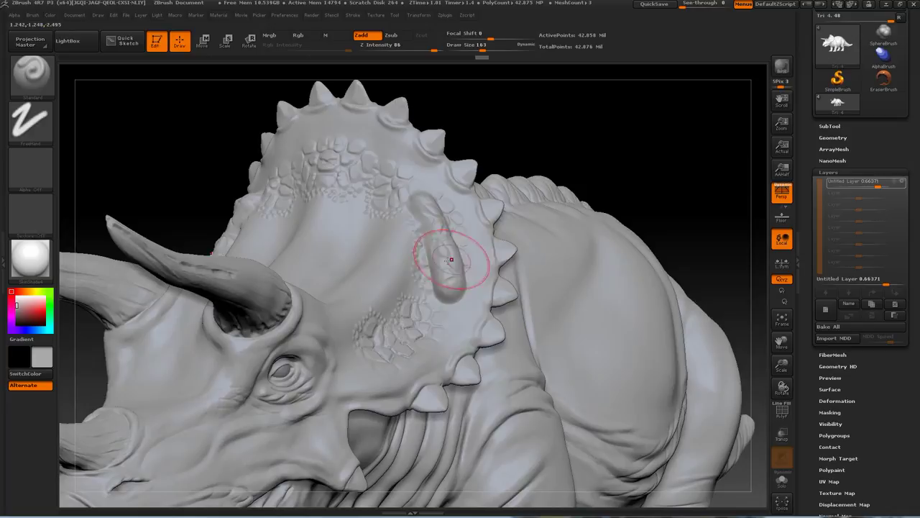
{"action": "left_click_drag", "start_coordinate": [664, 146], "coordinate": [564, 185]}
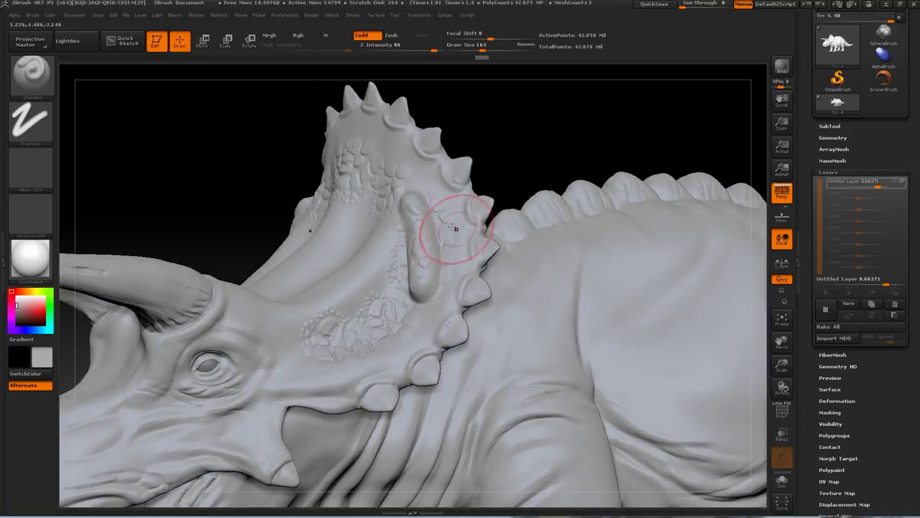
{"action": "left_click_drag", "start_coordinate": [579, 149], "coordinate": [617, 147]}
{"action": "left_click_drag", "start_coordinate": [690, 159], "coordinate": [672, 162]}
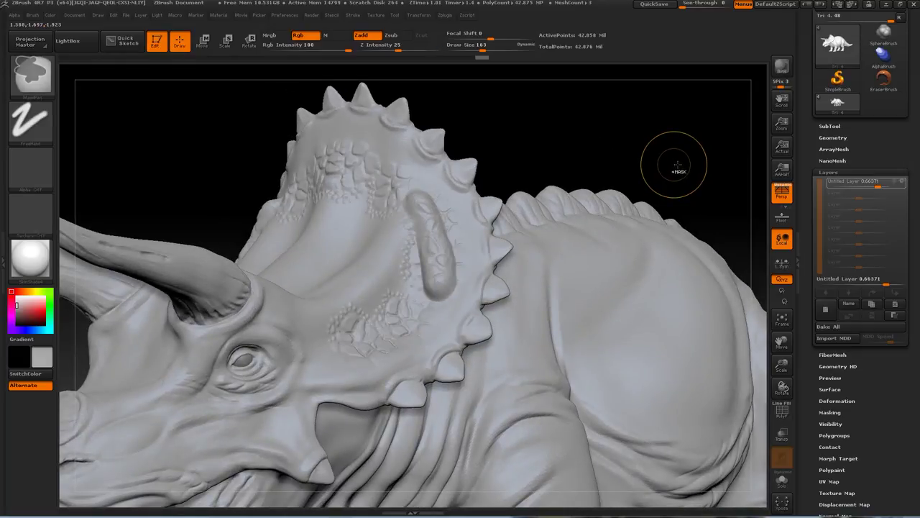
Undo the scale layer's visibility change and the ridge stroke on the frill.
{"action": "key", "text": "ctrl+z"}
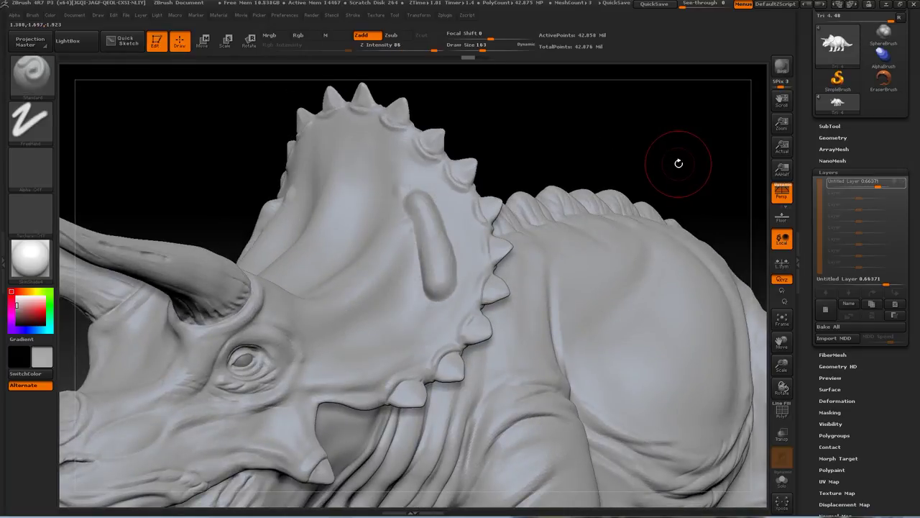
{"action": "key", "text": "ctrl"}
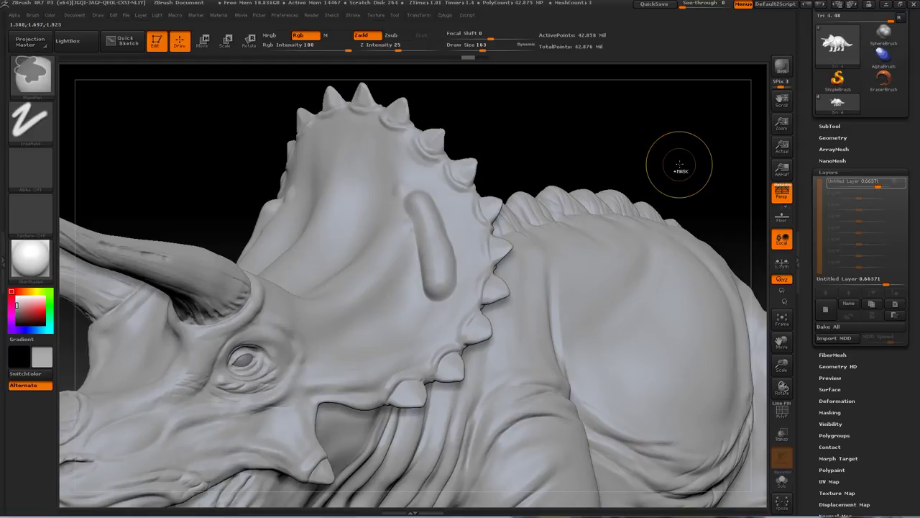
{"action": "key", "text": "ctrl+z"}
{"action": "mouse_move", "coordinate": [679, 161]}
{"action": "left_mouse_down", "text": "alt"}
{"action": "mouse_move", "coordinate": [652, 147]}
{"action": "mouse_move", "coordinate": [719, 167]}
{"action": "mouse_move", "coordinate": [660, 170]}
{"action": "left_mouse_up", "text": "alt"}
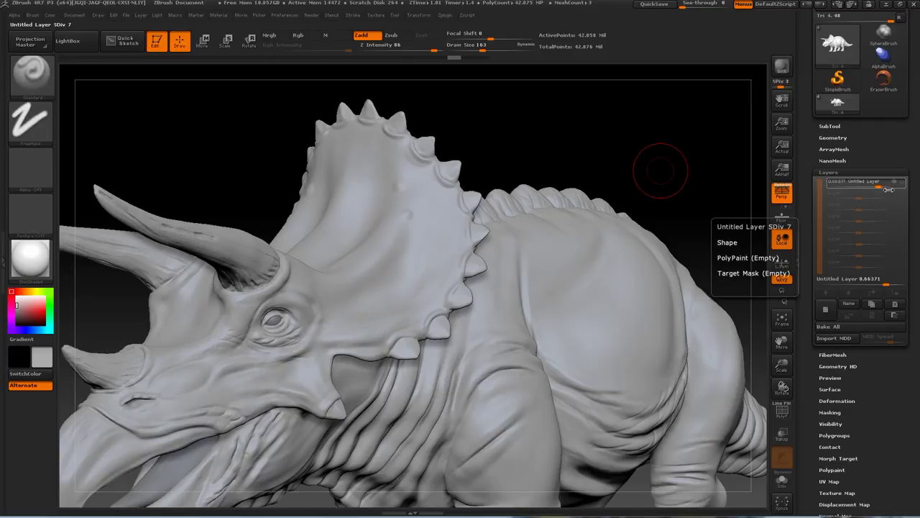
Show the scale layer, set its intensity to 1 and turn on recording for it.
{"action": "left_click_drag", "start_coordinate": [887, 188], "coordinate": [889, 190]}
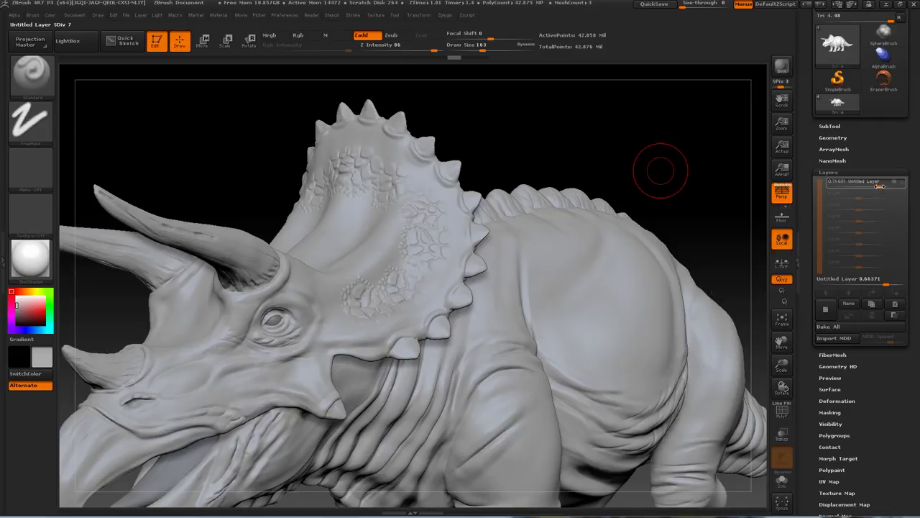
{"action": "left_click_drag", "start_coordinate": [878, 186], "coordinate": [882, 186]}
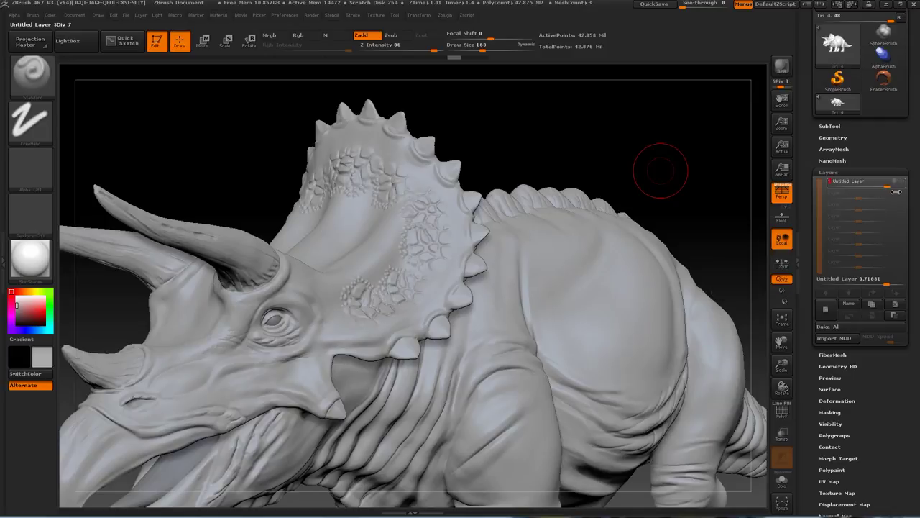
{"action": "left_click", "coordinate": [902, 182]}
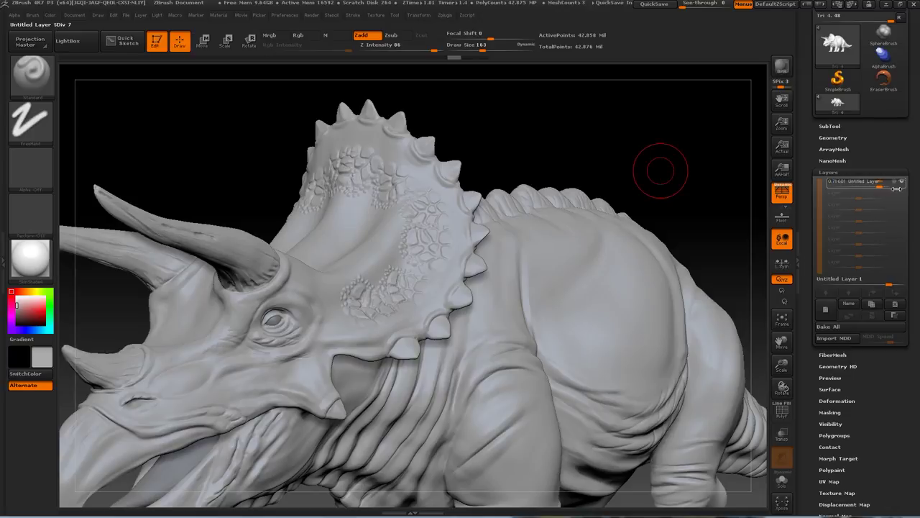
{"action": "left_click_drag", "start_coordinate": [879, 186], "coordinate": [882, 186]}
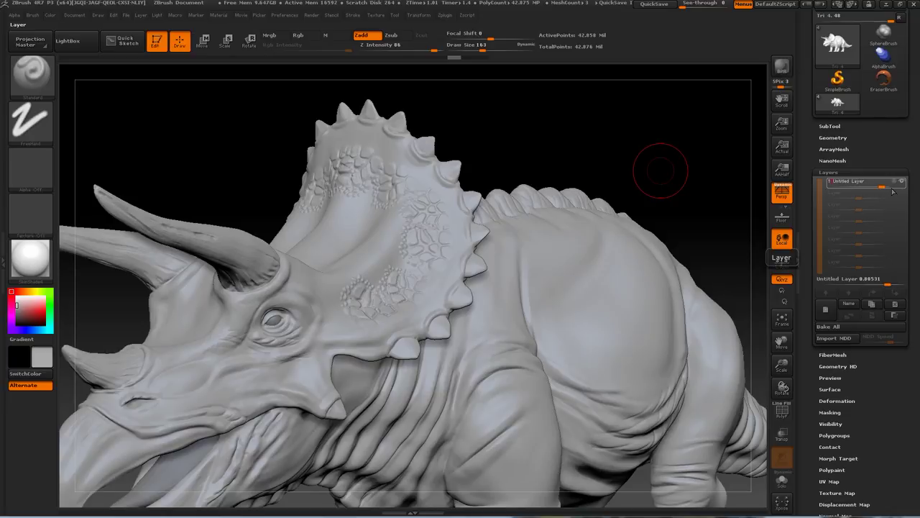
{"action": "left_click", "coordinate": [900, 184]}
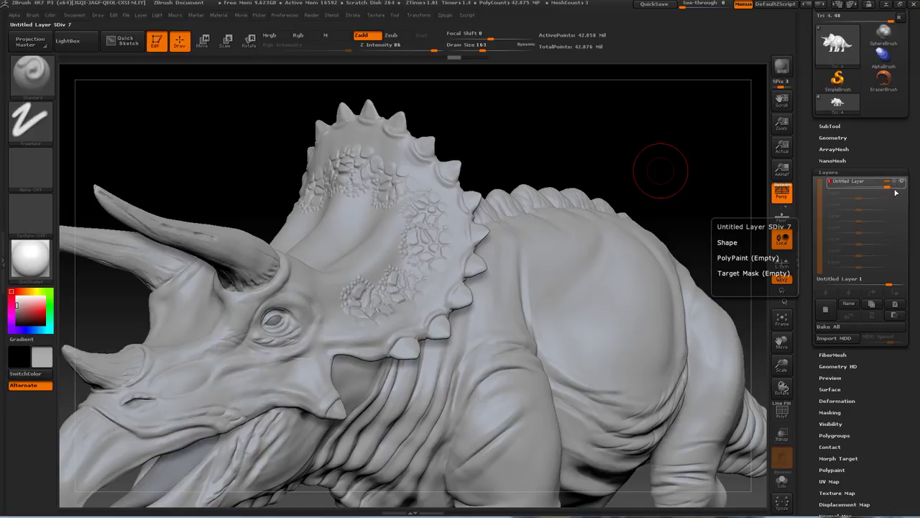
{"action": "left_click", "coordinate": [895, 182]}
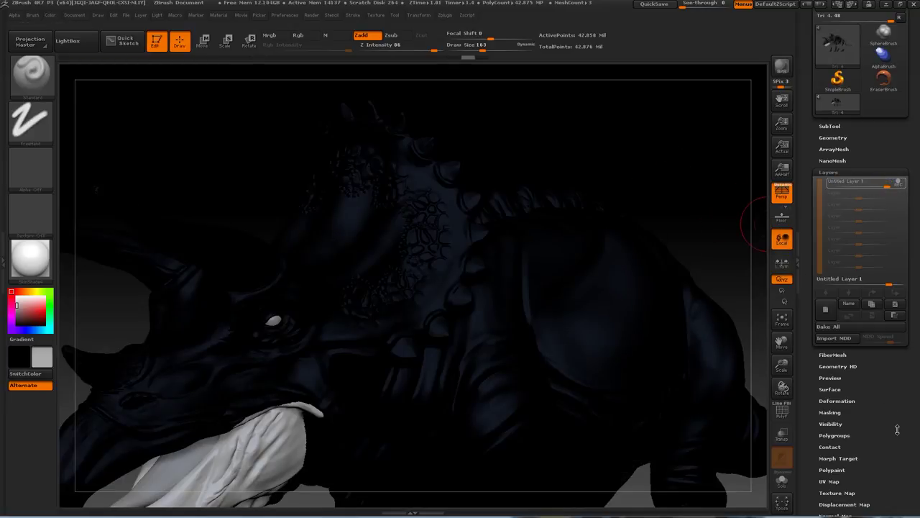
Turn off Colorize in the model's Polypaint settings and return to the layer settings.
{"action": "scroll", "coordinate": [897, 427], "scroll_direction": "down", "scroll_amount": 5}
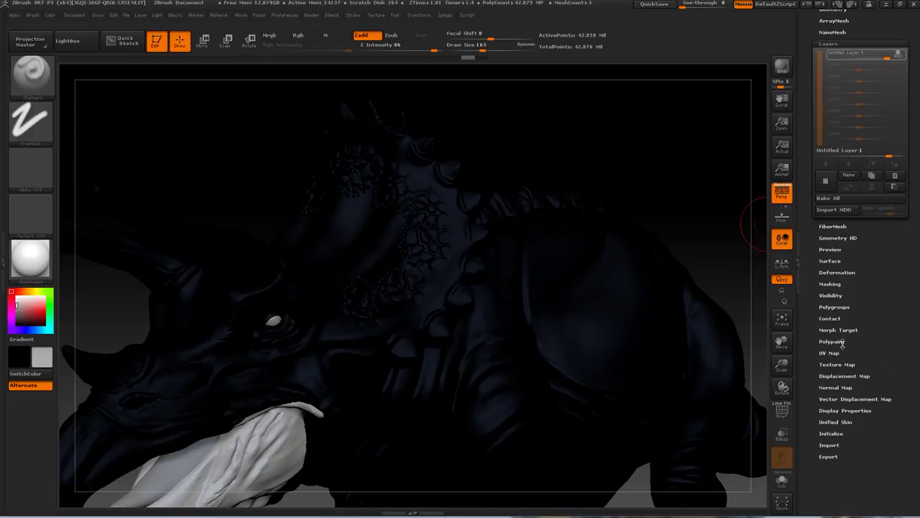
{"action": "left_click", "coordinate": [840, 342]}
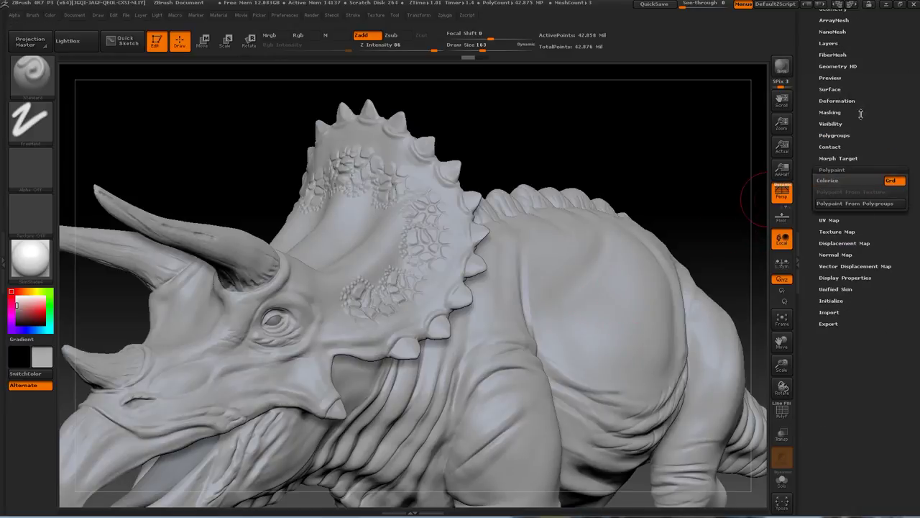
{"action": "left_click_drag", "start_coordinate": [874, 79], "coordinate": [869, 132]}
{"action": "left_click", "coordinate": [833, 111]}
{"action": "left_click_drag", "start_coordinate": [575, 127], "coordinate": [613, 147], "text": "alt"}
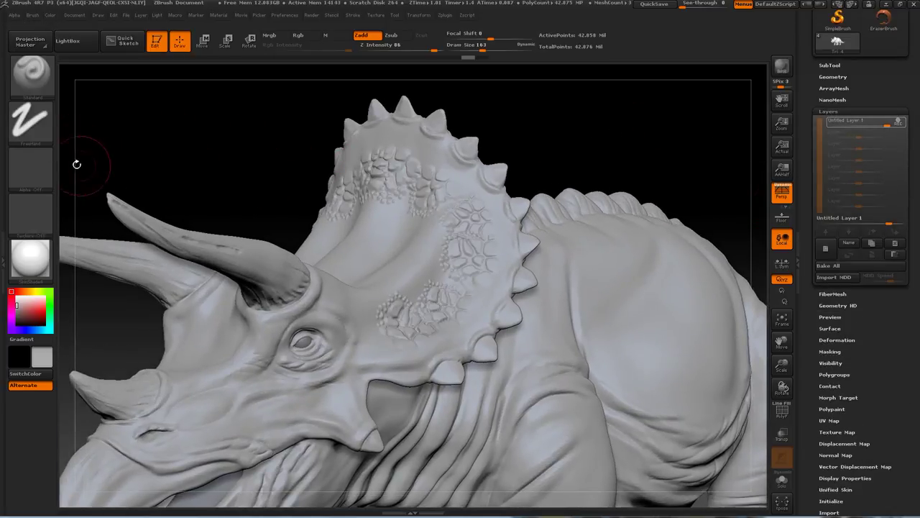
Set up the Standard brush with the alphas7 scale alpha, the DragRect stroke and a Z Intensity of 21.
{"action": "left_click", "coordinate": [37, 165]}
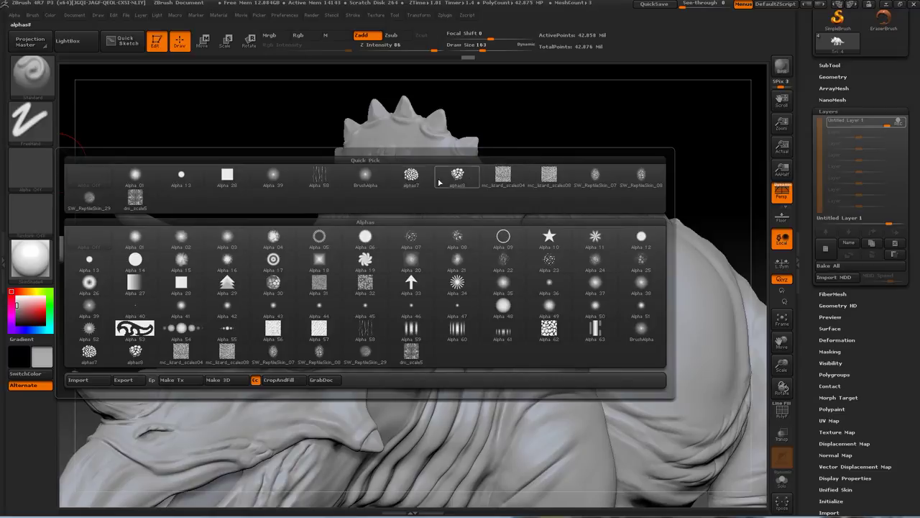
{"action": "left_click", "coordinate": [411, 180]}
{"action": "left_click_drag", "start_coordinate": [247, 170], "coordinate": [243, 193], "text": "alt"}
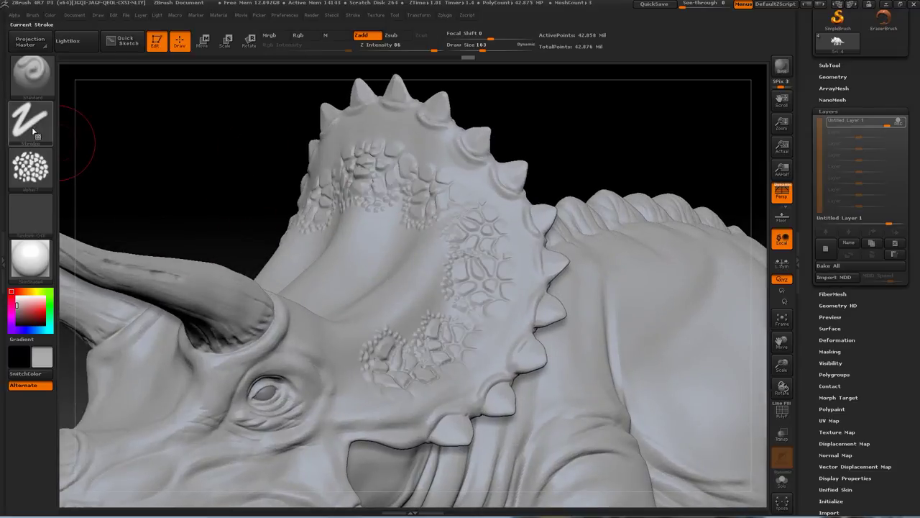
{"action": "left_click", "coordinate": [33, 131]}
{"action": "left_click", "coordinate": [135, 130]}
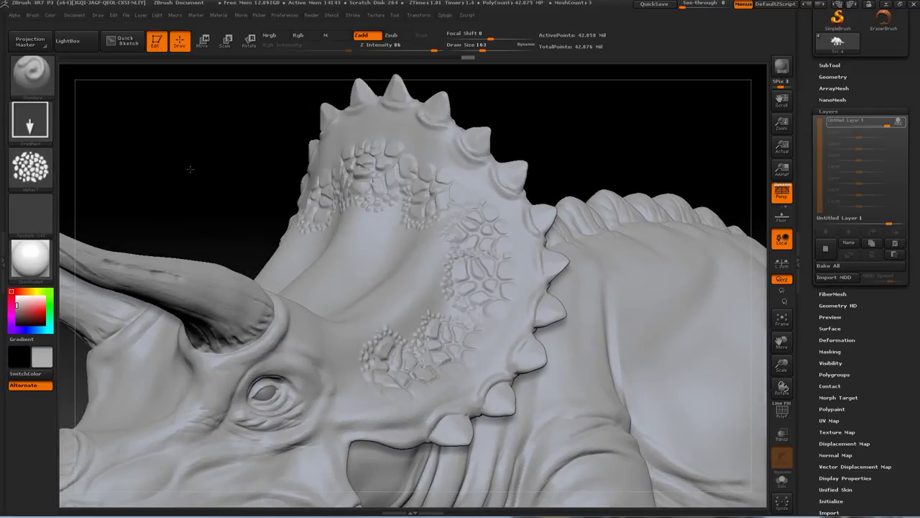
{"action": "left_click_drag", "start_coordinate": [190, 169], "coordinate": [192, 192], "text": "alt"}
{"action": "left_click_drag", "start_coordinate": [433, 49], "coordinate": [395, 48]}
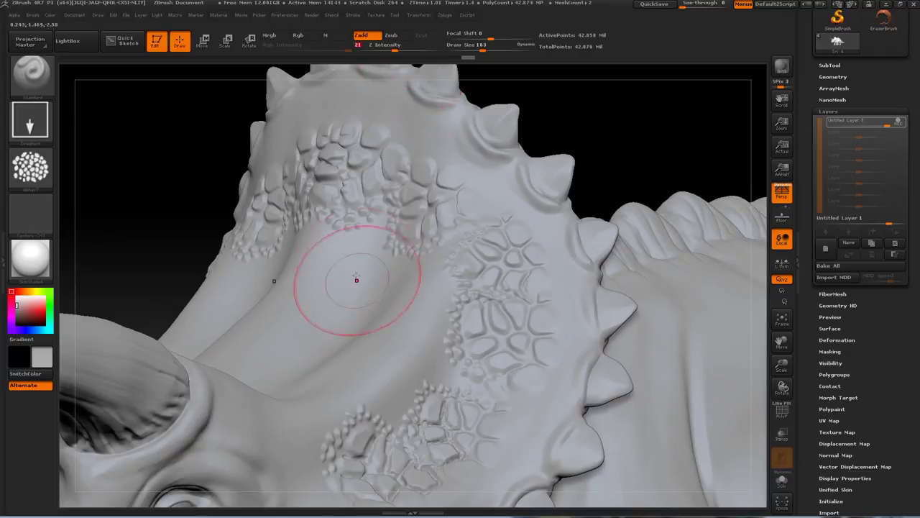
Stamp small scale patches below the frill's large scales, undoing the stretched patch and placing it again.
{"action": "mouse_move", "coordinate": [361, 263]}
{"action": "left_mouse_down"}
{"action": "mouse_move", "coordinate": [389, 314]}
{"action": "mouse_move", "coordinate": [418, 325]}
{"action": "mouse_move", "coordinate": [438, 378]}
{"action": "mouse_move", "coordinate": [435, 369]}
{"action": "left_mouse_up"}
{"action": "left_click_drag", "start_coordinate": [144, 185], "coordinate": [288, 190]}
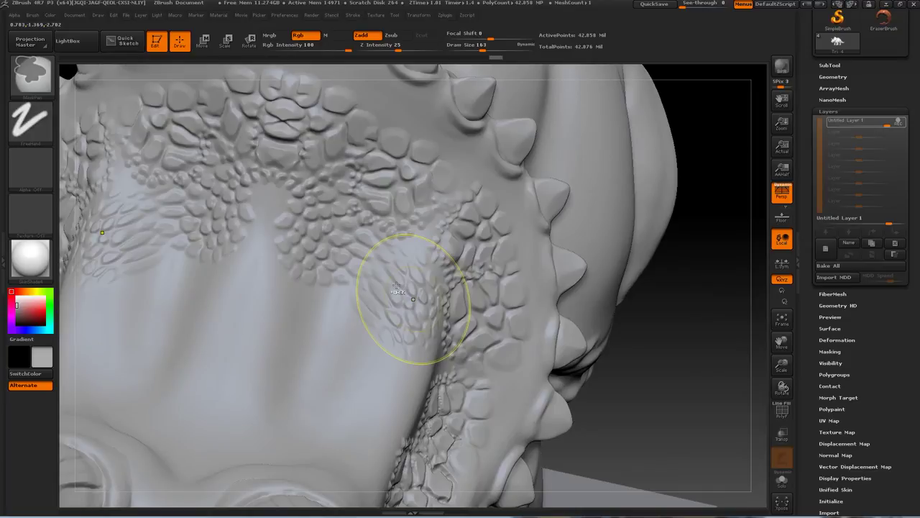
{"action": "key", "text": "ctrl+z"}
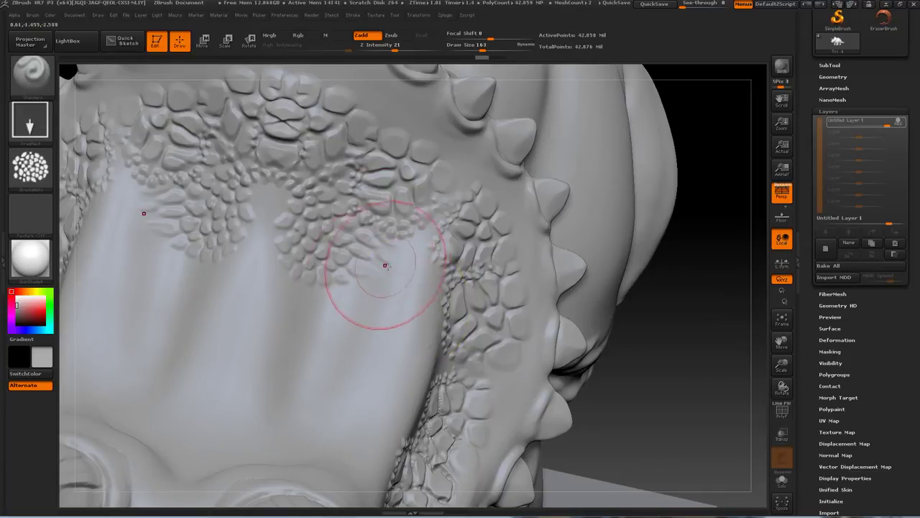
{"action": "mouse_move", "coordinate": [375, 270]}
{"action": "left_mouse_down"}
{"action": "mouse_move", "coordinate": [408, 295]}
{"action": "mouse_move", "coordinate": [440, 340]}
{"action": "left_mouse_up"}
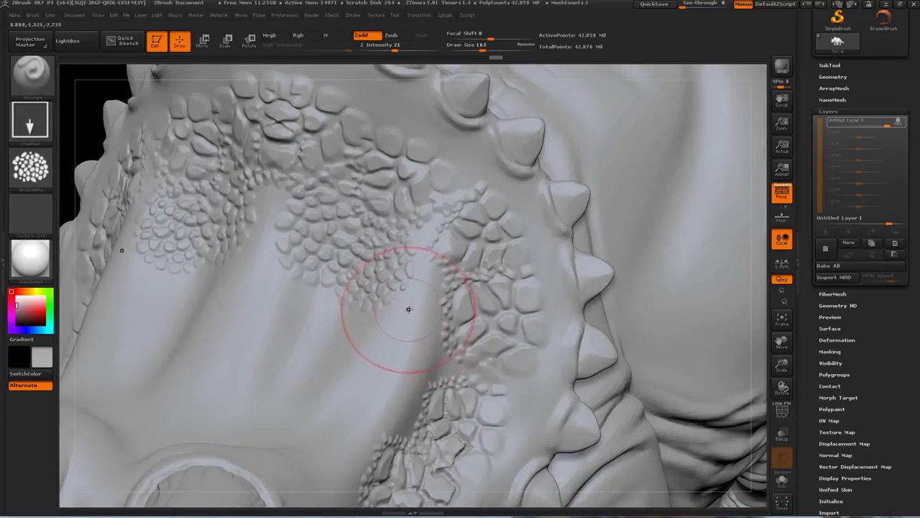
Stamp more small scale patches across the frill's inner ridges and grooves, working down toward the brow horns.
{"action": "left_click_drag", "start_coordinate": [408, 310], "coordinate": [417, 363]}
{"action": "left_click_drag", "start_coordinate": [257, 286], "coordinate": [270, 331]}
{"action": "left_click_drag", "start_coordinate": [270, 204], "coordinate": [308, 238]}
{"action": "mouse_move", "coordinate": [86, 108]}
{"action": "left_mouse_down"}
{"action": "mouse_move", "coordinate": [168, 79]}
{"action": "mouse_move", "coordinate": [171, 216]}
{"action": "mouse_move", "coordinate": [175, 228]}
{"action": "mouse_move", "coordinate": [198, 223]}
{"action": "left_mouse_up"}
{"action": "mouse_move", "coordinate": [483, 317]}
{"action": "left_mouse_down"}
{"action": "mouse_move", "coordinate": [519, 355]}
{"action": "mouse_move", "coordinate": [560, 366]}
{"action": "left_mouse_up"}
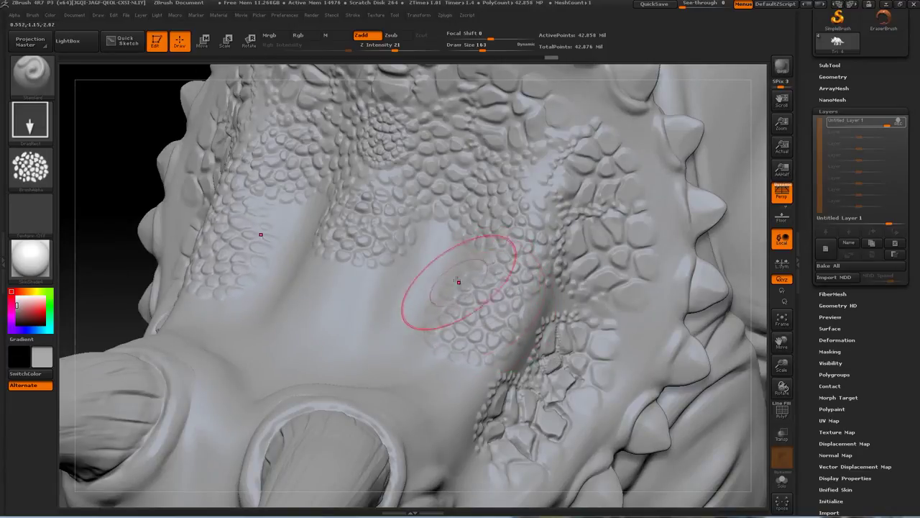
{"action": "left_click_drag", "start_coordinate": [365, 287], "coordinate": [458, 337]}
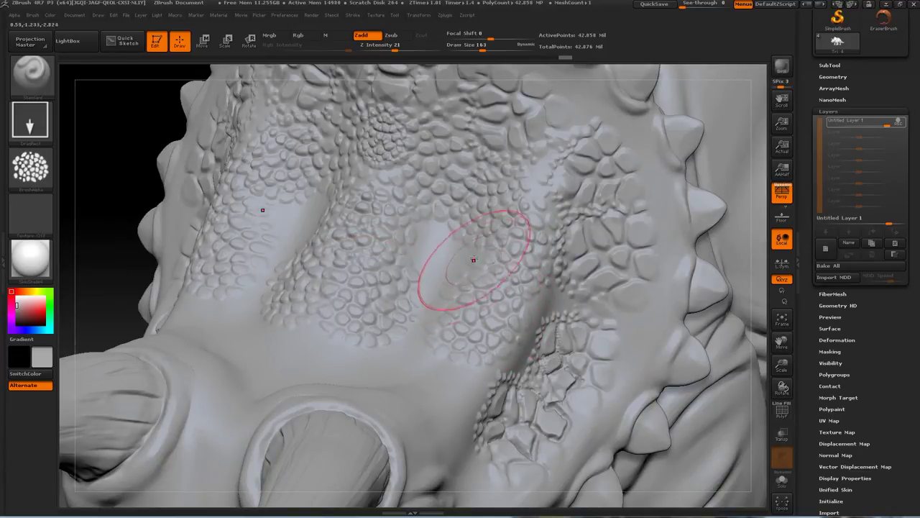
{"action": "left_click_drag", "start_coordinate": [439, 256], "coordinate": [488, 315]}
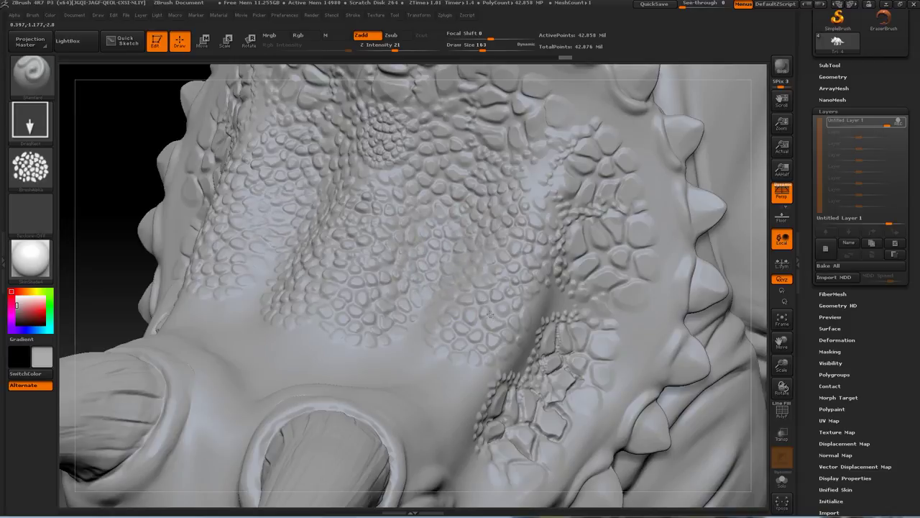
Reduce the Draw Size to 65 and stamp more small scales along the frill's ridges beside the large scales.
{"action": "mouse_move", "coordinate": [103, 250]}
{"action": "left_mouse_down", "text": "alt"}
{"action": "mouse_move", "coordinate": [115, 191]}
{"action": "mouse_move", "coordinate": [241, 221]}
{"action": "mouse_move", "coordinate": [210, 207]}
{"action": "mouse_move", "coordinate": [230, 224]}
{"action": "mouse_move", "coordinate": [211, 205]}
{"action": "mouse_move", "coordinate": [248, 207]}
{"action": "mouse_move", "coordinate": [240, 206]}
{"action": "left_mouse_up", "text": "alt"}
{"action": "key", "text": "s"}
{"action": "left_click_drag", "start_coordinate": [169, 191], "coordinate": [276, 205]}
{"action": "left_click_drag", "start_coordinate": [729, 207], "coordinate": [726, 273], "text": "alt"}
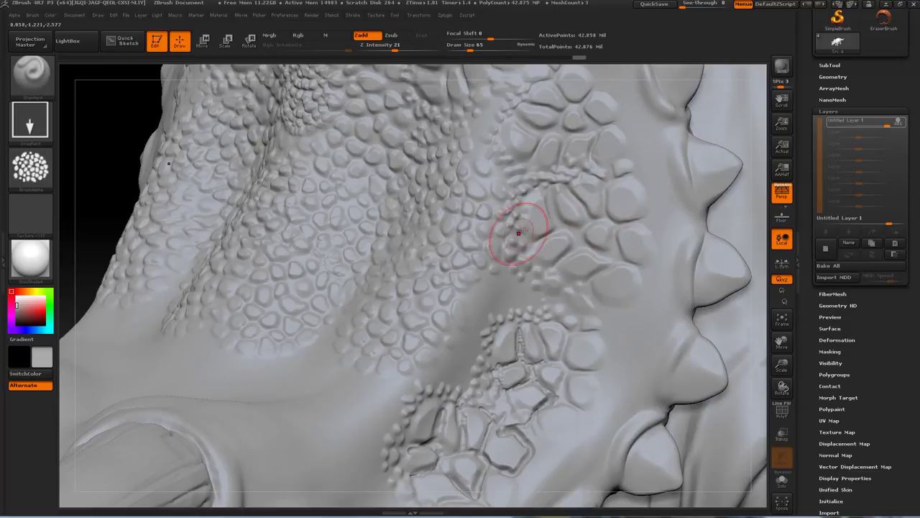
Try a scale patch on the upper front leg below the shoulder and undo it.
{"action": "key", "text": "f"}
{"action": "left_click_drag", "start_coordinate": [700, 268], "coordinate": [647, 180]}
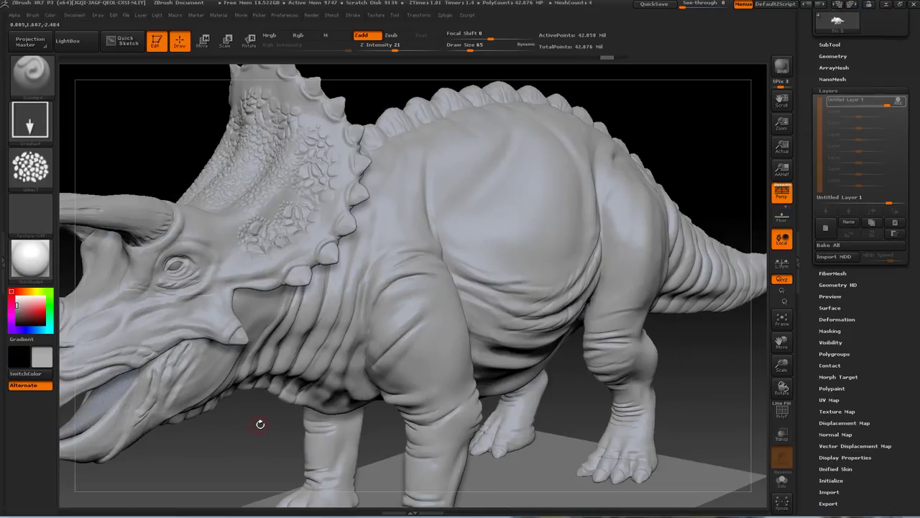
{"action": "left_click_drag", "start_coordinate": [261, 425], "coordinate": [407, 290], "text": "alt"}
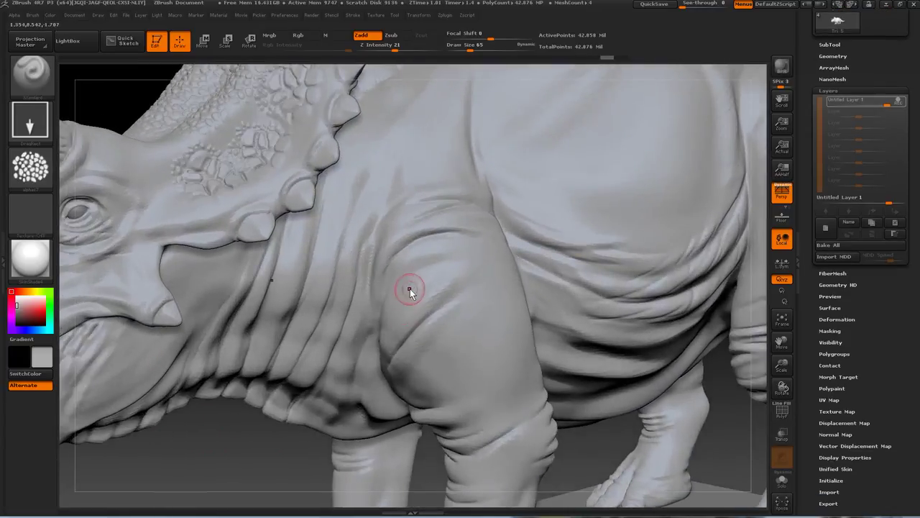
{"action": "left_click_drag", "start_coordinate": [212, 463], "coordinate": [190, 442], "text": "alt"}
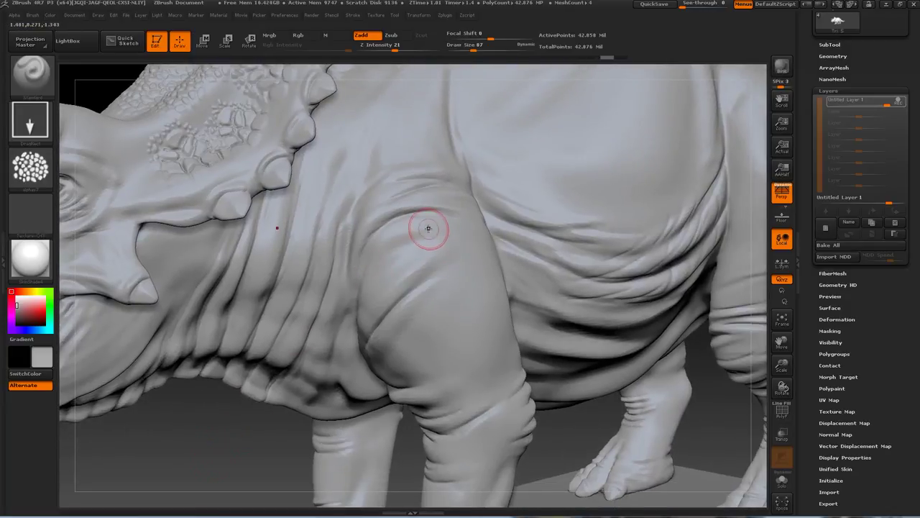
{"action": "left_click_drag", "start_coordinate": [450, 266], "coordinate": [454, 274]}
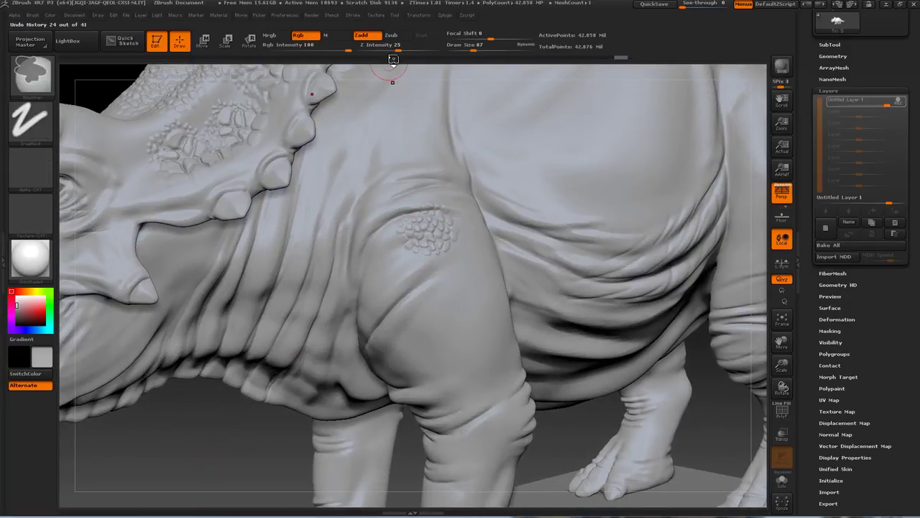
{"action": "key", "text": "ctrl+z"}
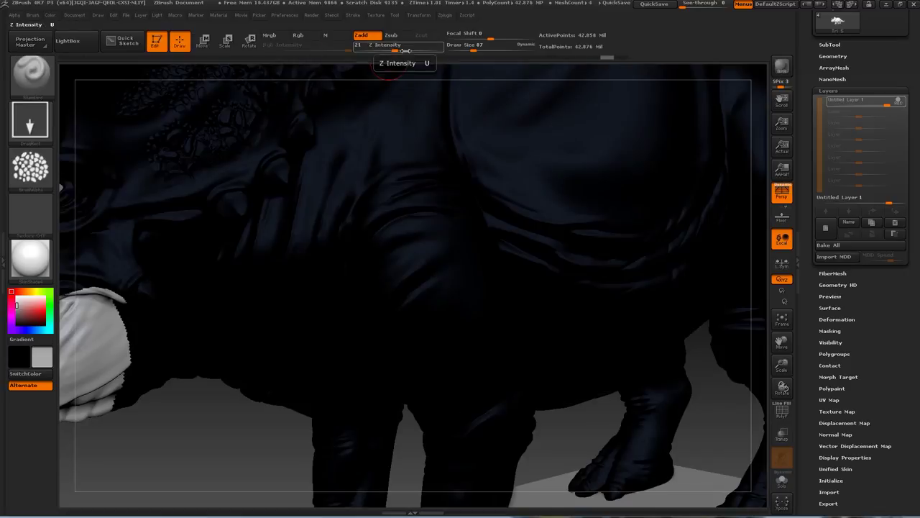
Turn off Colorize in the model's Polypaint settings.
{"action": "left_click_drag", "start_coordinate": [891, 391], "coordinate": [855, 361]}
{"action": "left_click", "coordinate": [848, 360]}
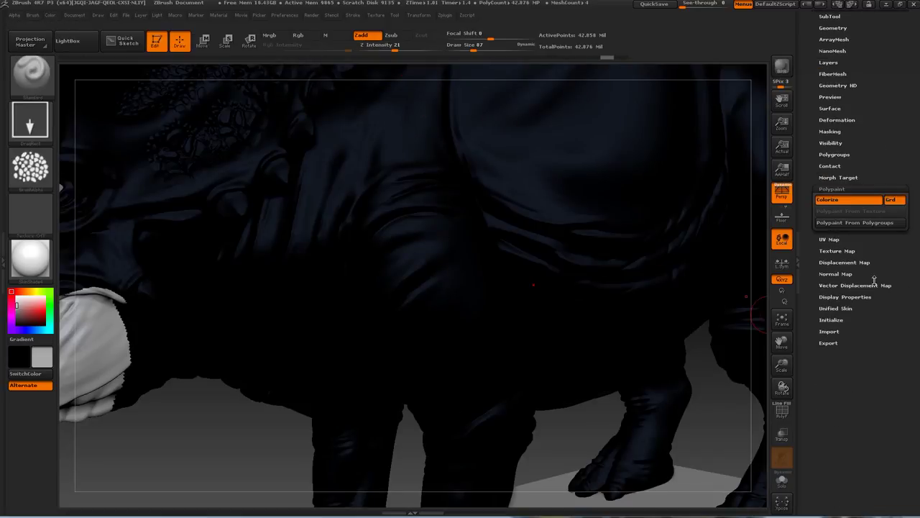
{"action": "left_click", "coordinate": [842, 201]}
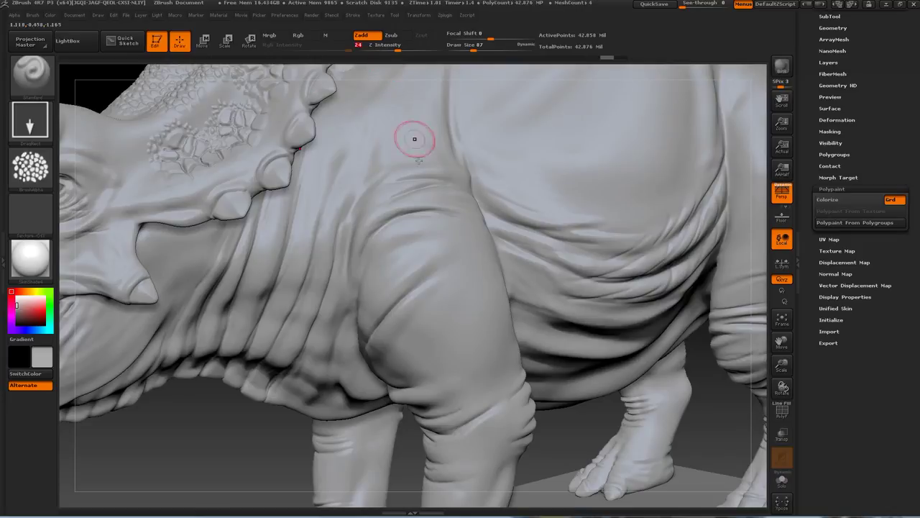
Raise the Z Intensity to 24 and stamp scale patches over the shoulder and the front of the upper front leg.
{"action": "mouse_move", "coordinate": [413, 231]}
{"action": "left_mouse_down"}
{"action": "mouse_move", "coordinate": [422, 290]}
{"action": "mouse_move", "coordinate": [367, 298]}
{"action": "left_mouse_up"}
{"action": "right_click_drag", "start_coordinate": [367, 299], "coordinate": [352, 240], "text": "alt"}
{"action": "mouse_move", "coordinate": [374, 279]}
{"action": "left_mouse_down"}
{"action": "mouse_move", "coordinate": [362, 286]}
{"action": "mouse_move", "coordinate": [364, 309]}
{"action": "left_mouse_up"}
{"action": "mouse_move", "coordinate": [180, 412]}
{"action": "left_mouse_down"}
{"action": "mouse_move", "coordinate": [168, 446]}
{"action": "mouse_move", "coordinate": [165, 376]}
{"action": "mouse_move", "coordinate": [133, 423]}
{"action": "mouse_move", "coordinate": [95, 422]}
{"action": "left_mouse_up"}
{"action": "left_click_drag", "start_coordinate": [284, 253], "coordinate": [311, 266]}
{"action": "left_click_drag", "start_coordinate": [246, 202], "coordinate": [283, 221]}
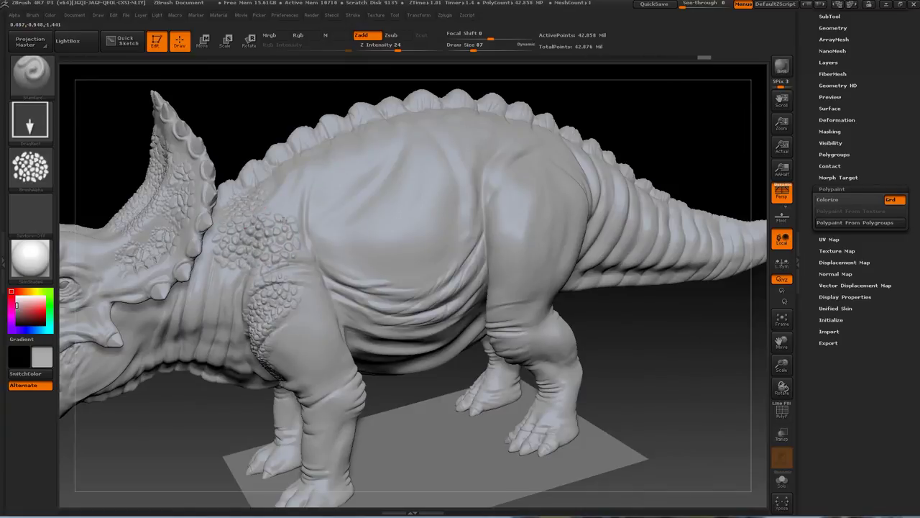
Stamp scale patches down the hind leg from the thigh to the knee.
{"action": "left_click_drag", "start_coordinate": [622, 339], "coordinate": [621, 279], "text": "alt"}
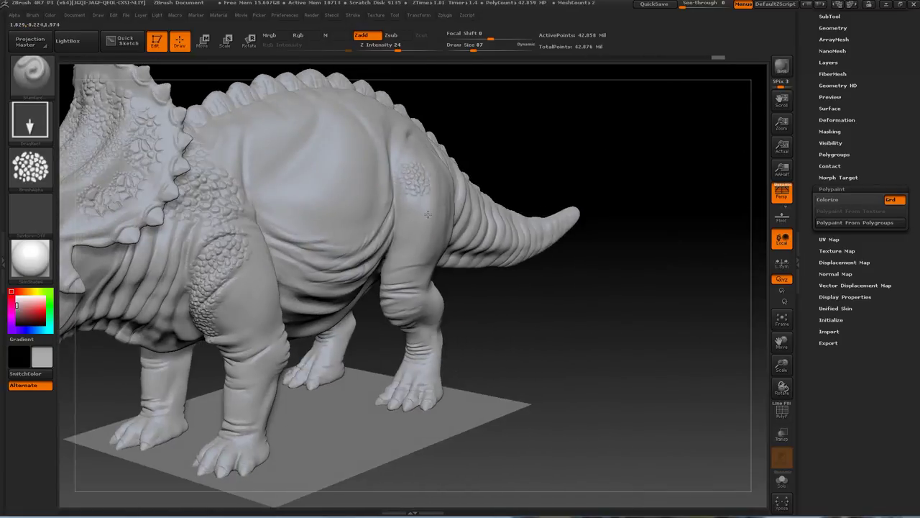
{"action": "mouse_move", "coordinate": [417, 254]}
{"action": "left_mouse_down"}
{"action": "mouse_move", "coordinate": [411, 246]}
{"action": "mouse_move", "coordinate": [408, 286]}
{"action": "left_mouse_up"}
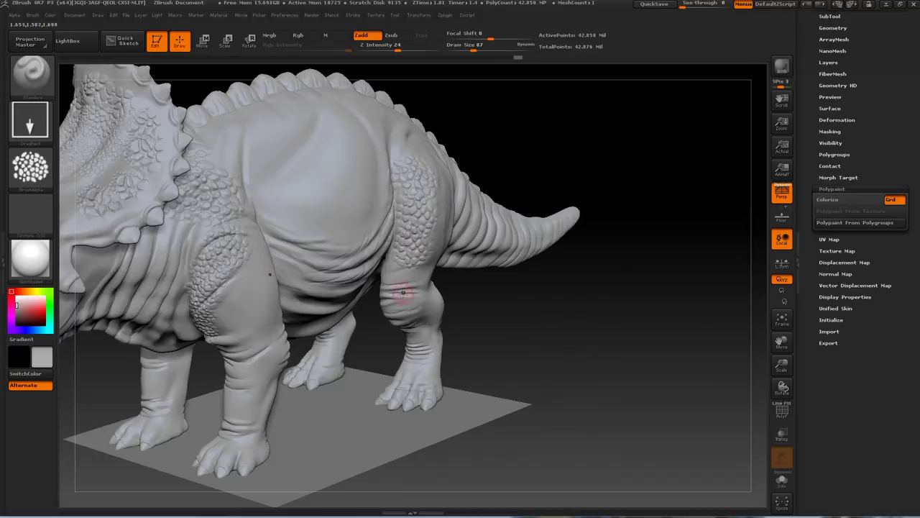
{"action": "mouse_move", "coordinate": [574, 326]}
{"action": "left_mouse_down"}
{"action": "mouse_move", "coordinate": [512, 330]}
{"action": "mouse_move", "coordinate": [555, 374]}
{"action": "left_mouse_up"}
{"action": "left_click_drag", "start_coordinate": [398, 202], "coordinate": [403, 210]}
{"action": "left_click_drag", "start_coordinate": [464, 109], "coordinate": [550, 175], "text": "alt"}
{"action": "left_click_drag", "start_coordinate": [397, 210], "coordinate": [436, 246]}
Stamp scale patches down the lower front leg from the knee toward the foot.
{"action": "mouse_move", "coordinate": [374, 236]}
{"action": "left_mouse_down"}
{"action": "mouse_move", "coordinate": [303, 229]}
{"action": "mouse_move", "coordinate": [252, 242]}
{"action": "mouse_move", "coordinate": [235, 273]}
{"action": "mouse_move", "coordinate": [261, 294]}
{"action": "left_mouse_up"}
{"action": "left_click_drag", "start_coordinate": [612, 350], "coordinate": [603, 144]}
{"action": "left_click_drag", "start_coordinate": [603, 144], "coordinate": [583, 139]}
{"action": "left_click_drag", "start_coordinate": [183, 327], "coordinate": [283, 319], "text": "alt"}
{"action": "left_click_drag", "start_coordinate": [396, 263], "coordinate": [400, 284]}
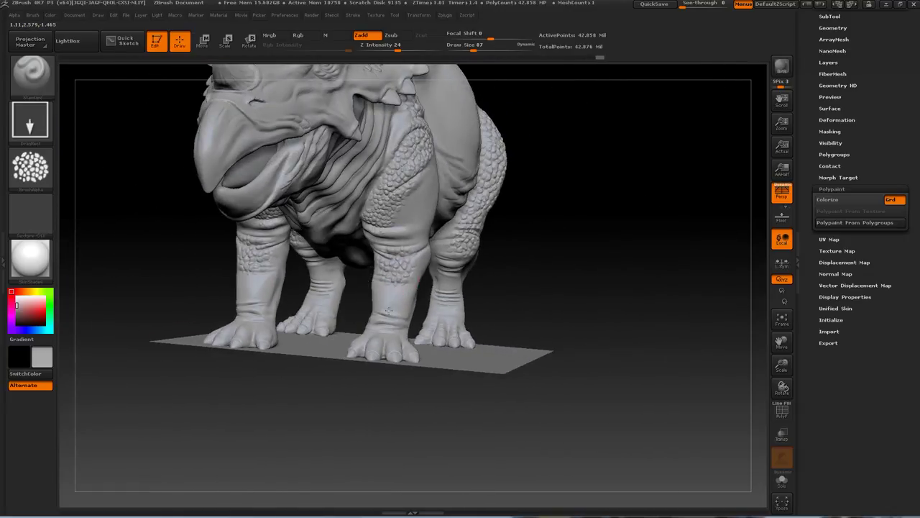
{"action": "mouse_move", "coordinate": [651, 275]}
{"action": "left_mouse_down"}
{"action": "mouse_move", "coordinate": [624, 277]}
{"action": "mouse_move", "coordinate": [636, 267]}
{"action": "left_mouse_up"}
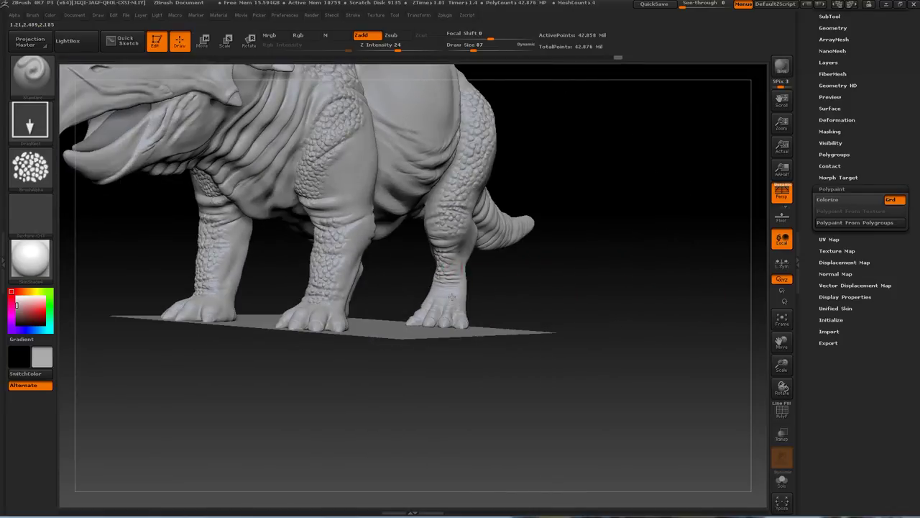
Stamp smaller scale patches on the lower hind leg between the knee and the foot.
{"action": "left_click_drag", "start_coordinate": [495, 275], "coordinate": [570, 384], "text": "alt"}
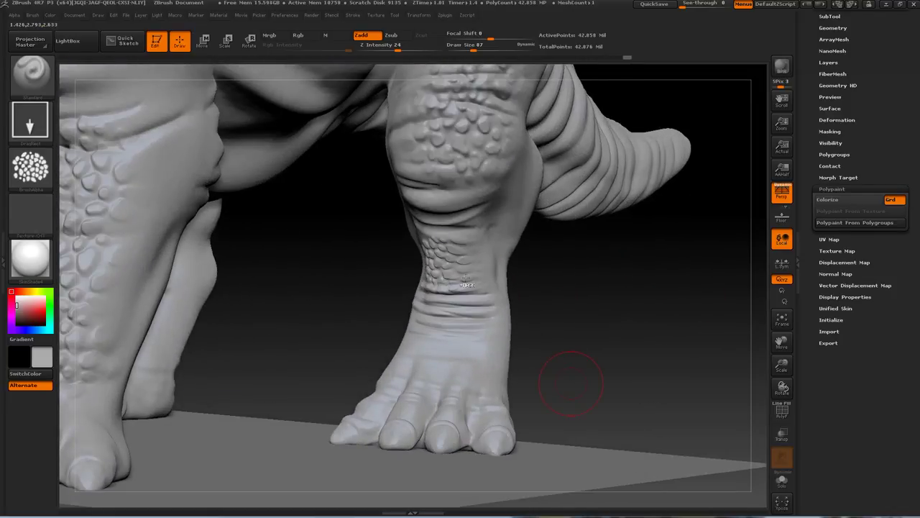
{"action": "mouse_move", "coordinate": [466, 285]}
{"action": "left_mouse_down", "text": "shift"}
{"action": "mouse_move", "coordinate": [463, 273]}
{"action": "mouse_move", "coordinate": [459, 297]}
{"action": "left_mouse_up", "text": "shift"}
{"action": "left_click_drag", "start_coordinate": [557, 313], "coordinate": [586, 282]}
{"action": "left_click_drag", "start_coordinate": [465, 265], "coordinate": [476, 306]}
{"action": "left_click_drag", "start_coordinate": [575, 306], "coordinate": [568, 360]}
{"action": "left_click_drag", "start_coordinate": [455, 294], "coordinate": [461, 329]}
Switch the brush alpha to dm_scale5 and set the Z Intensity to 30 for the area behind the shoulder.
{"action": "left_click_drag", "start_coordinate": [667, 294], "coordinate": [669, 208], "text": "alt"}
{"action": "left_click", "coordinate": [31, 169]}
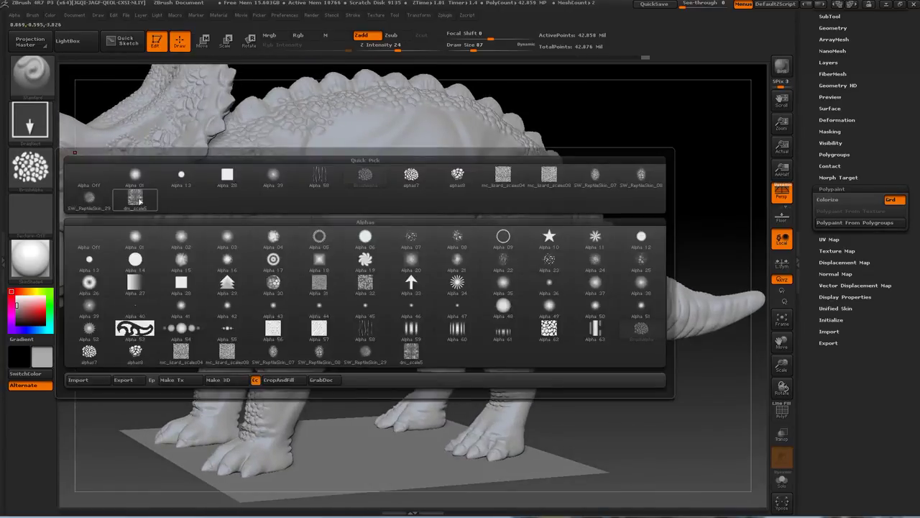
{"action": "left_click", "coordinate": [139, 202]}
{"action": "mouse_move", "coordinate": [587, 123]}
{"action": "left_mouse_down", "text": "alt"}
{"action": "mouse_move", "coordinate": [620, 123]}
{"action": "mouse_move", "coordinate": [612, 148]}
{"action": "left_mouse_up", "text": "alt"}
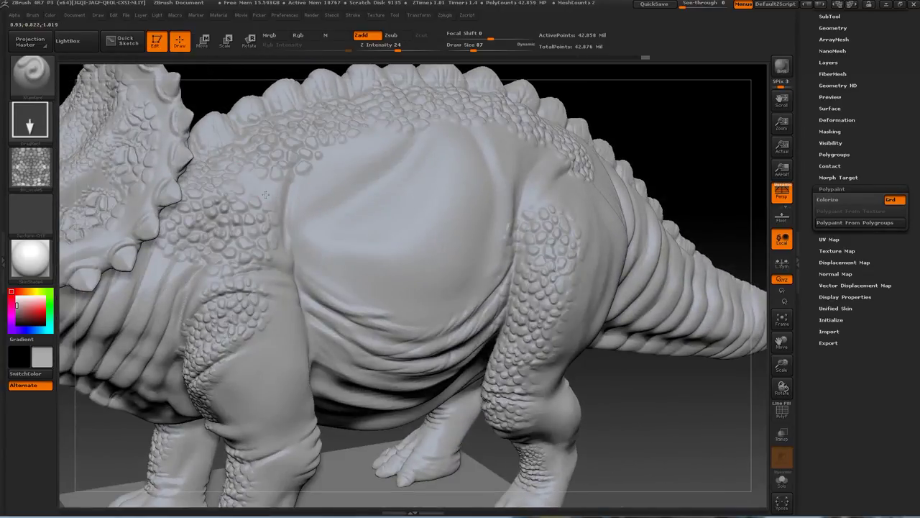
{"action": "left_click_drag", "start_coordinate": [320, 207], "coordinate": [320, 207]}
{"action": "right_click_drag", "start_coordinate": [320, 207], "coordinate": [317, 238], "text": "ctrl"}
{"action": "left_click_drag", "start_coordinate": [406, 48], "coordinate": [409, 48]}
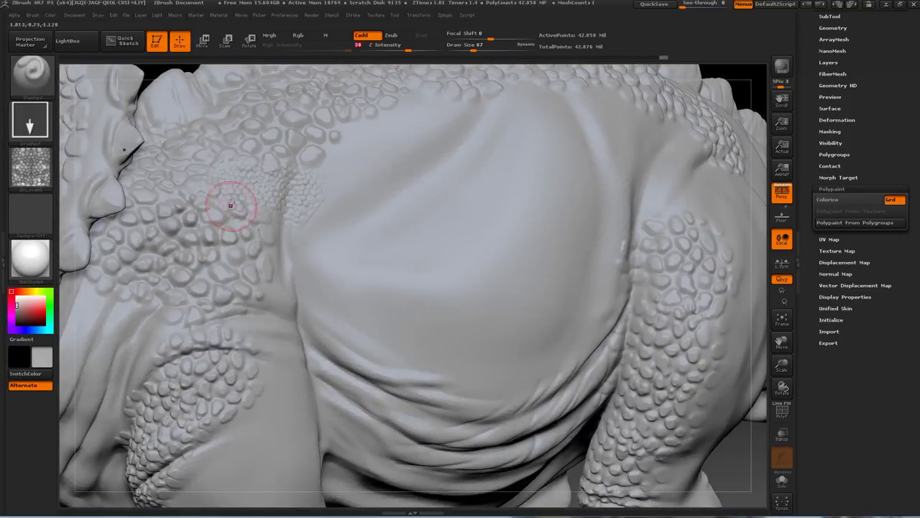
Stamp fine dm_scale5 patches from behind the shoulder onto the upper flank and smooth their edges.
{"action": "left_click_drag", "start_coordinate": [238, 184], "coordinate": [269, 216]}
{"action": "left_click_drag", "start_coordinate": [282, 193], "coordinate": [317, 228]}
{"action": "left_click_drag", "start_coordinate": [341, 175], "coordinate": [389, 207]}
{"action": "left_click_drag", "start_coordinate": [315, 217], "coordinate": [338, 231], "text": "shift"}
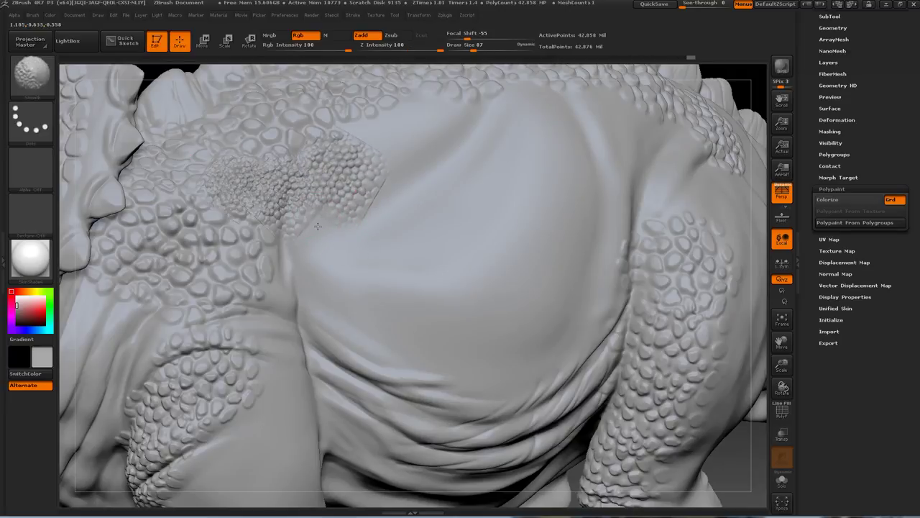
Stamp another dm_scale5 patch lower behind the shoulder after undoing a first attempt, and smooth its hard edges.
{"action": "left_click_drag", "start_coordinate": [321, 231], "coordinate": [326, 227]}
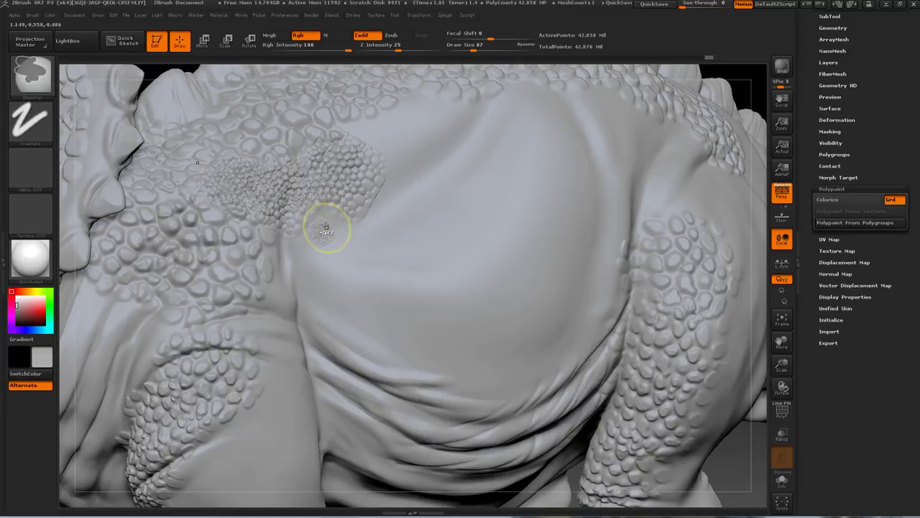
{"action": "key", "text": "ctrl+z"}
{"action": "left_click_drag", "start_coordinate": [346, 256], "coordinate": [365, 251]}
{"action": "left_click_drag", "start_coordinate": [302, 194], "coordinate": [297, 201], "text": "shift"}
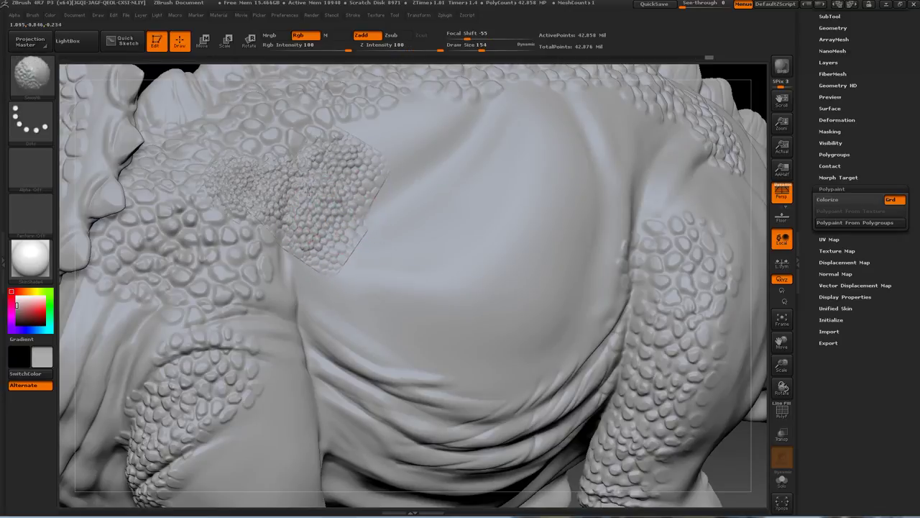
{"action": "key", "text": "s"}
{"action": "left_click_drag", "start_coordinate": [368, 250], "coordinate": [339, 271]}
Switch to the SW_ReptileSkin_07 alpha, undo a test stamp on the flank and lower the Z Intensity to 19.
{"action": "left_click", "coordinate": [37, 209]}
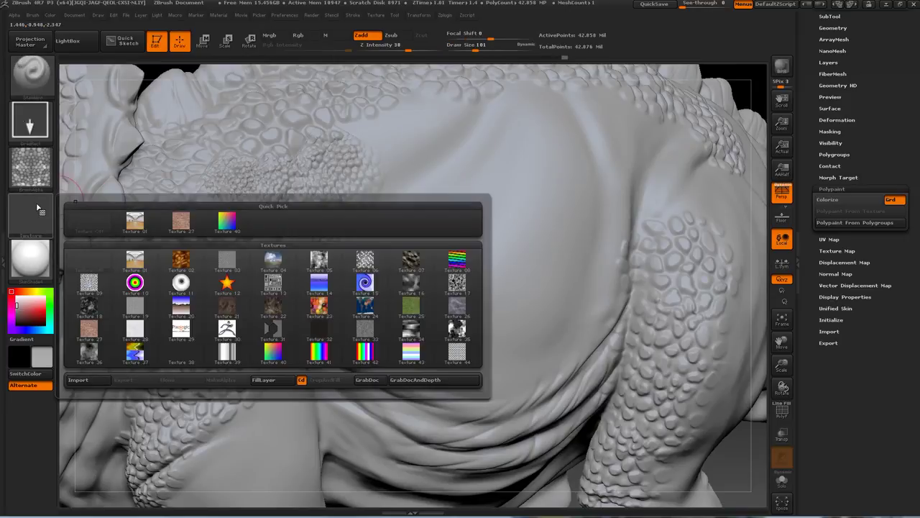
{"action": "left_click", "coordinate": [42, 172]}
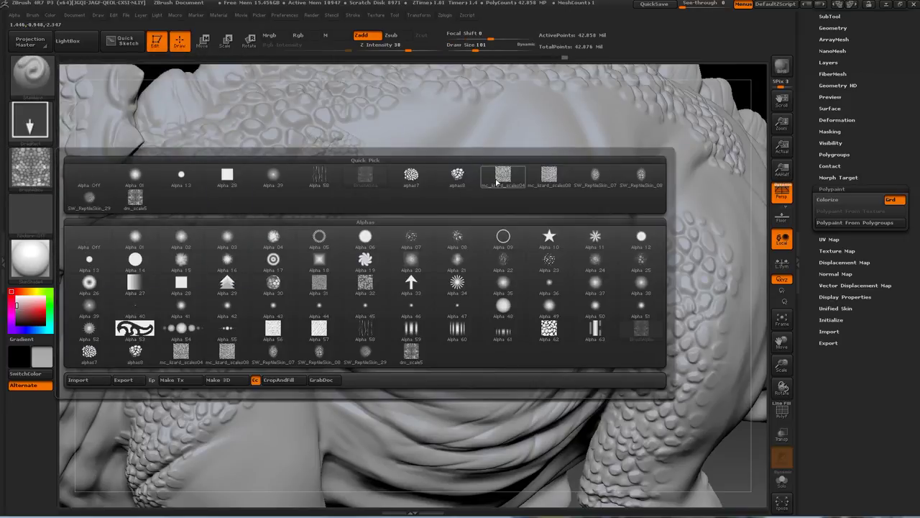
{"action": "left_click", "coordinate": [595, 181]}
{"action": "left_click_drag", "start_coordinate": [377, 136], "coordinate": [433, 147]}
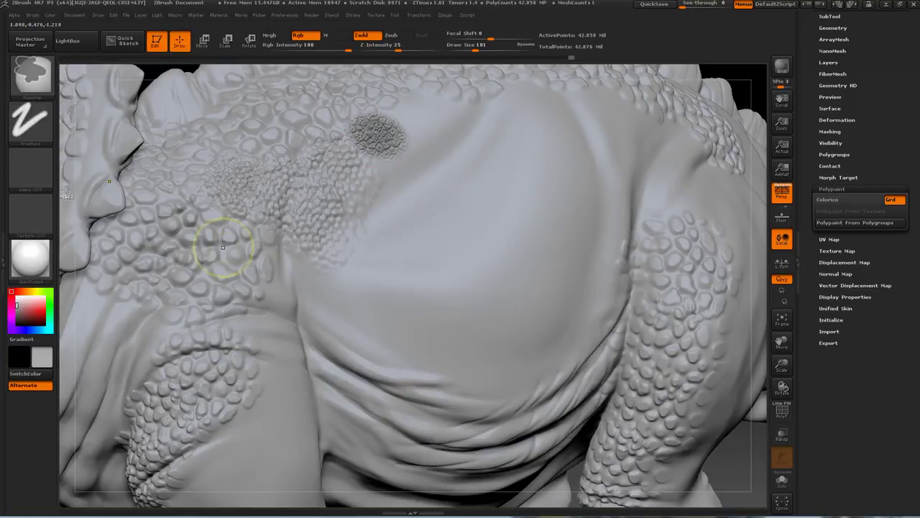
{"action": "key", "text": "ctrl+z"}
{"action": "left_click", "coordinate": [397, 46]}
{"action": "left_click_drag", "start_coordinate": [396, 46], "coordinate": [393, 46]}
Stamp overlapping SW_ReptileSkin_07 patches across the upper flank below the back's large scales.
{"action": "left_click_drag", "start_coordinate": [384, 139], "coordinate": [505, 157]}
{"action": "left_click_drag", "start_coordinate": [490, 123], "coordinate": [530, 179]}
{"action": "left_click_drag", "start_coordinate": [530, 113], "coordinate": [566, 186]}
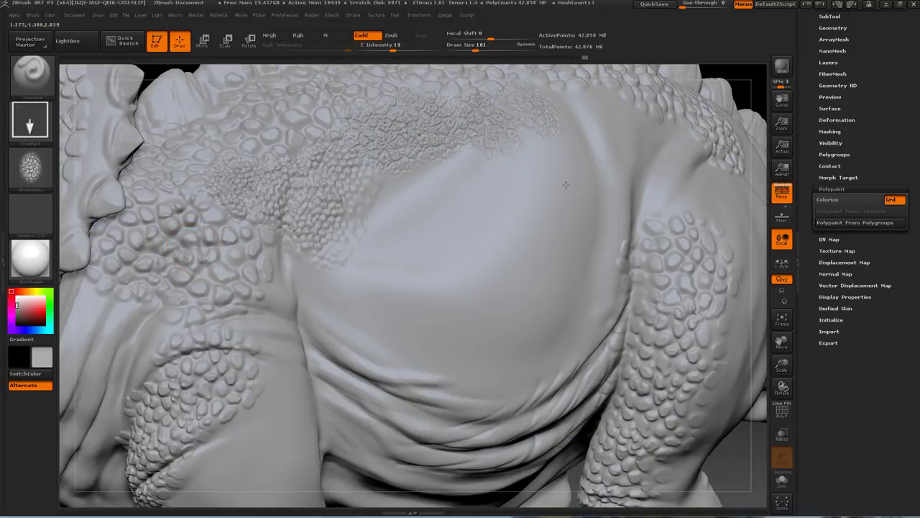
{"action": "left_click_drag", "start_coordinate": [380, 202], "coordinate": [348, 290]}
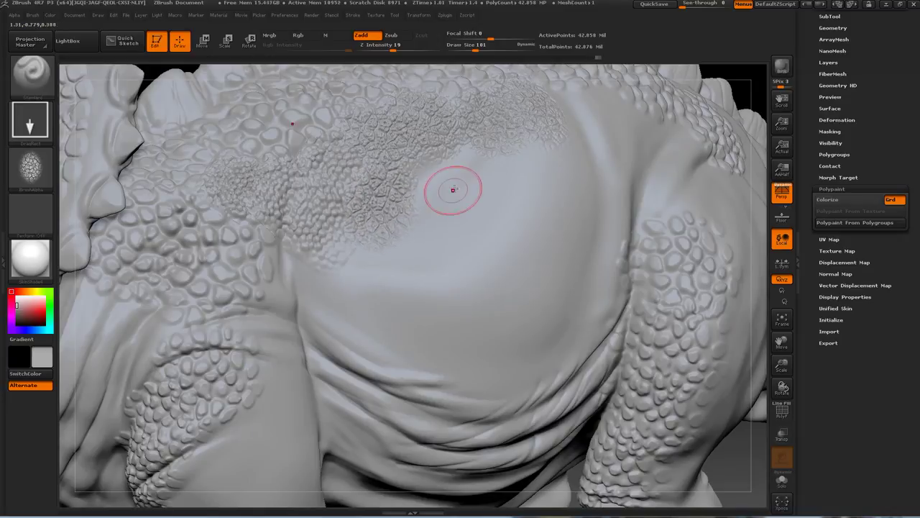
{"action": "left_click_drag", "start_coordinate": [453, 184], "coordinate": [417, 288]}
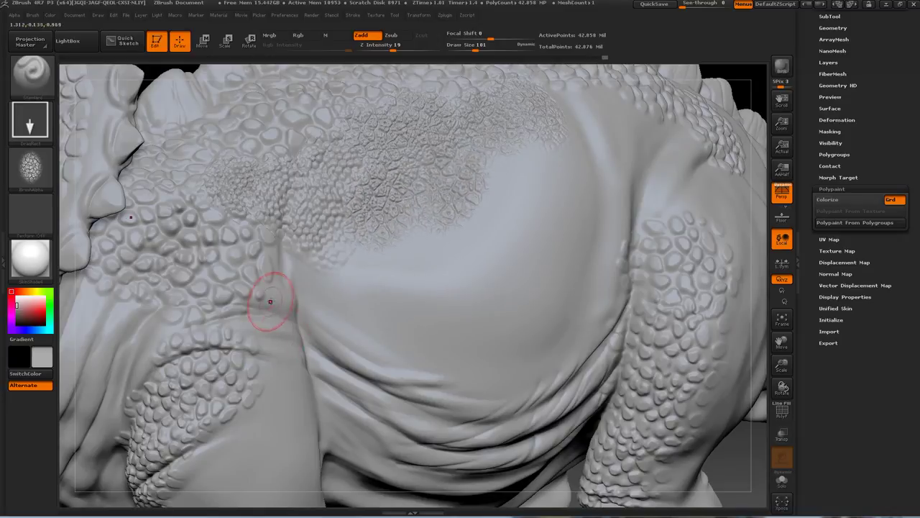
Stamp reptile skin patches over the rear edge and middle of the upper front leg.
{"action": "left_click_drag", "start_coordinate": [289, 367], "coordinate": [335, 328]}
{"action": "left_click_drag", "start_coordinate": [768, 439], "coordinate": [689, 321], "text": "alt"}
{"action": "right_click_drag", "start_coordinate": [313, 284], "coordinate": [359, 250]}
{"action": "left_click_drag", "start_coordinate": [358, 284], "coordinate": [365, 293]}
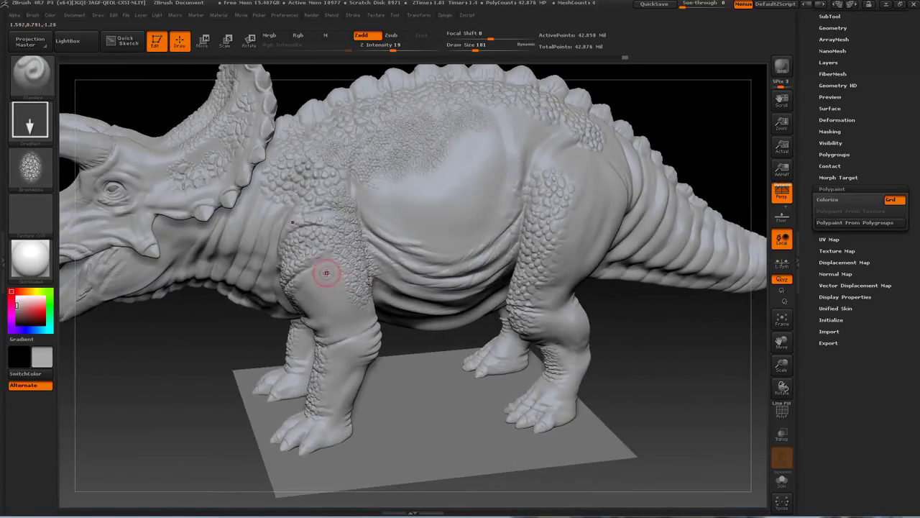
{"action": "key", "text": "s"}
{"action": "left_click_drag", "start_coordinate": [339, 293], "coordinate": [336, 264]}
Set the Smooth brush's Z Intensity to 16 and add further reptile skin patches around the upper front leg.
{"action": "left_click", "coordinate": [391, 47], "text": "shift"}
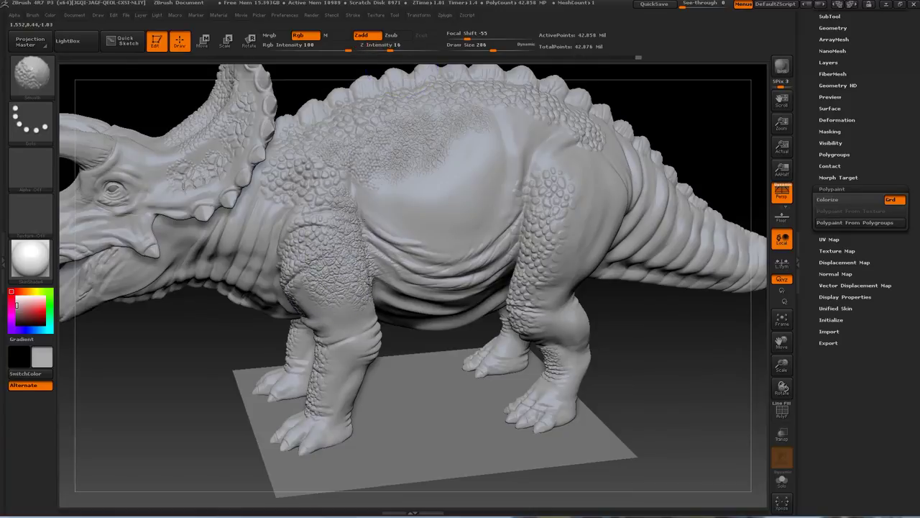
{"action": "mouse_move", "coordinate": [181, 376]}
{"action": "left_mouse_down"}
{"action": "mouse_move", "coordinate": [588, 261]}
{"action": "mouse_move", "coordinate": [578, 294]}
{"action": "mouse_move", "coordinate": [567, 296]}
{"action": "left_mouse_up"}
{"action": "key", "text": "s"}
{"action": "left_click_drag", "start_coordinate": [568, 309], "coordinate": [575, 347]}
{"action": "left_click_drag", "start_coordinate": [294, 274], "coordinate": [293, 279]}
{"action": "mouse_move", "coordinate": [120, 454]}
{"action": "left_mouse_down", "text": "alt"}
{"action": "mouse_move", "coordinate": [170, 394]}
{"action": "mouse_move", "coordinate": [108, 394]}
{"action": "left_mouse_up", "text": "alt"}
{"action": "left_click_drag", "start_coordinate": [368, 208], "coordinate": [383, 218]}
Extend the reptile skin detail around the outer side of the front leg and over its knee.
{"action": "left_click_drag", "start_coordinate": [385, 163], "coordinate": [374, 201]}
{"action": "left_click_drag", "start_coordinate": [172, 396], "coordinate": [107, 394]}
{"action": "left_click_drag", "start_coordinate": [425, 168], "coordinate": [440, 219]}
{"action": "left_click_drag", "start_coordinate": [421, 271], "coordinate": [418, 273]}
{"action": "left_click_drag", "start_coordinate": [214, 348], "coordinate": [154, 349]}
{"action": "left_click_drag", "start_coordinate": [441, 258], "coordinate": [439, 290]}
{"action": "left_click_drag", "start_coordinate": [208, 351], "coordinate": [155, 353]}
{"action": "left_click_drag", "start_coordinate": [414, 221], "coordinate": [410, 252]}
Stamp reptile skin patches along the belly's skin folds between the front and hind legs.
{"action": "left_click_drag", "start_coordinate": [232, 265], "coordinate": [207, 362], "text": "alt"}
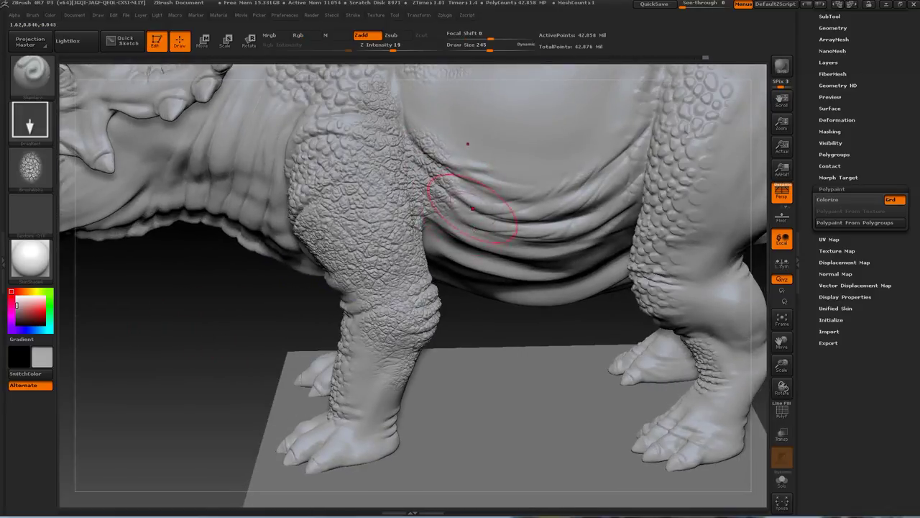
{"action": "left_click_drag", "start_coordinate": [473, 208], "coordinate": [556, 290]}
{"action": "left_click_drag", "start_coordinate": [544, 234], "coordinate": [625, 251]}
{"action": "left_click_drag", "start_coordinate": [561, 197], "coordinate": [596, 227]}
Preview the scales with BasicMaterial2, MatCap LBrownClay and MatCap GreenRoma, and restore the SkinShade4 material.
{"action": "left_click_drag", "start_coordinate": [247, 345], "coordinate": [647, 389]}
{"action": "left_click", "coordinate": [41, 264]}
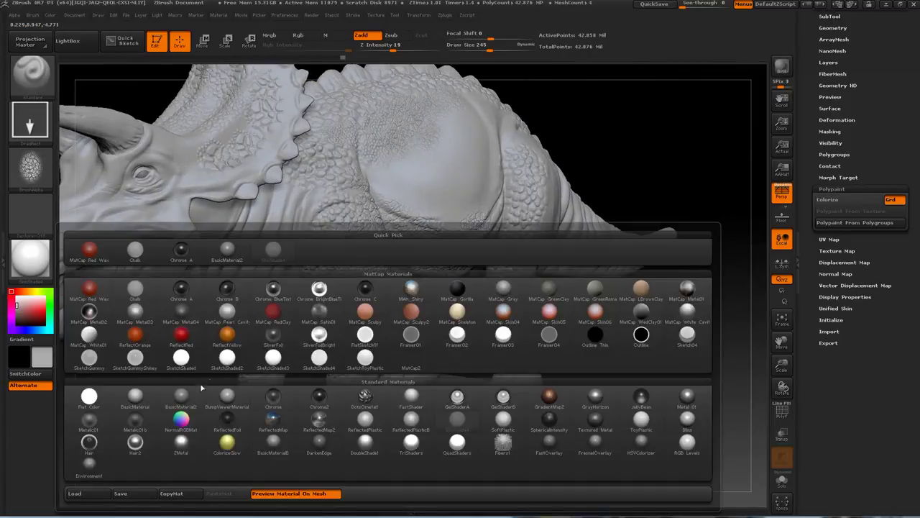
{"action": "left_click", "coordinate": [180, 391]}
{"action": "left_click", "coordinate": [33, 256]}
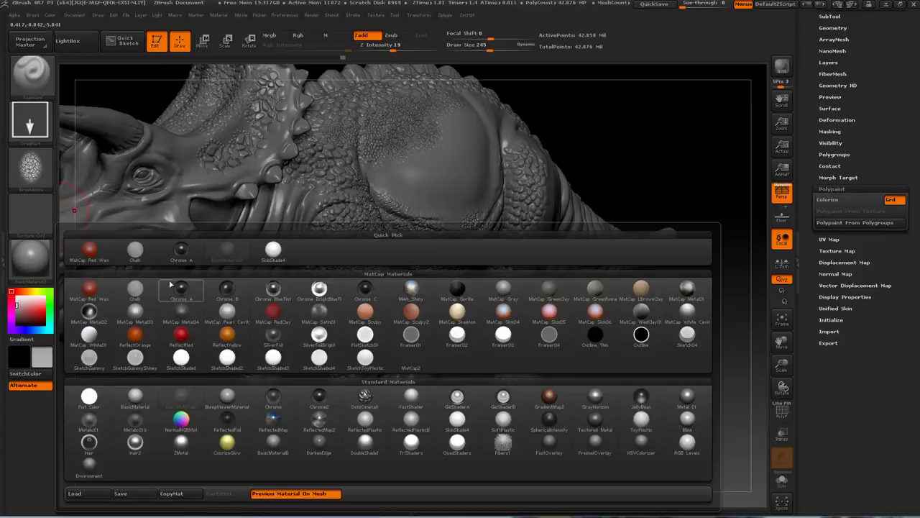
{"action": "left_click", "coordinate": [641, 289]}
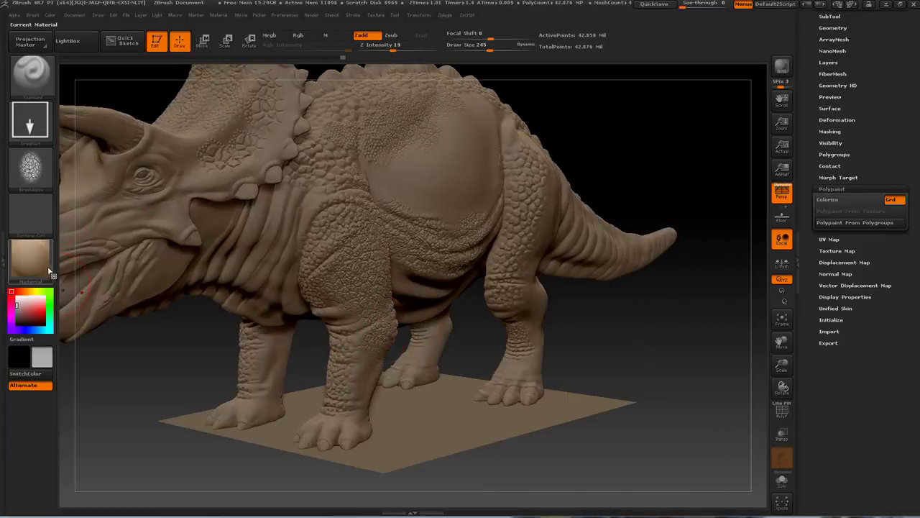
{"action": "left_click", "coordinate": [32, 257]}
{"action": "left_click", "coordinate": [594, 290]}
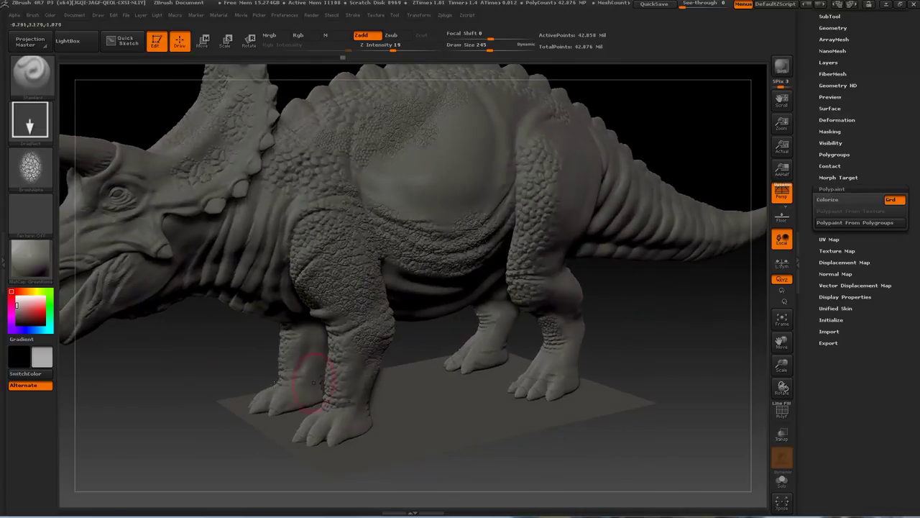
{"action": "left_click", "coordinate": [43, 261]}
{"action": "left_click", "coordinate": [364, 263]}
Set the Draw Size to 207 and switch the brush alpha to SW_ReptileSkin_29 for the flank.
{"action": "mouse_move", "coordinate": [611, 115]}
{"action": "left_mouse_down", "text": "alt"}
{"action": "mouse_move", "coordinate": [591, 150]}
{"action": "mouse_move", "coordinate": [620, 186]}
{"action": "left_mouse_up", "text": "alt"}
{"action": "key", "text": "s"}
{"action": "left_click", "coordinate": [33, 168]}
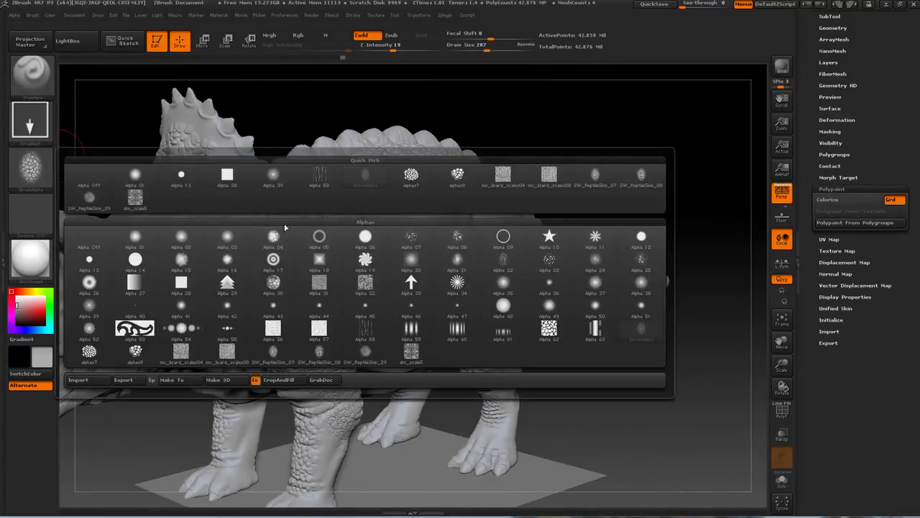
{"action": "left_click", "coordinate": [87, 206]}
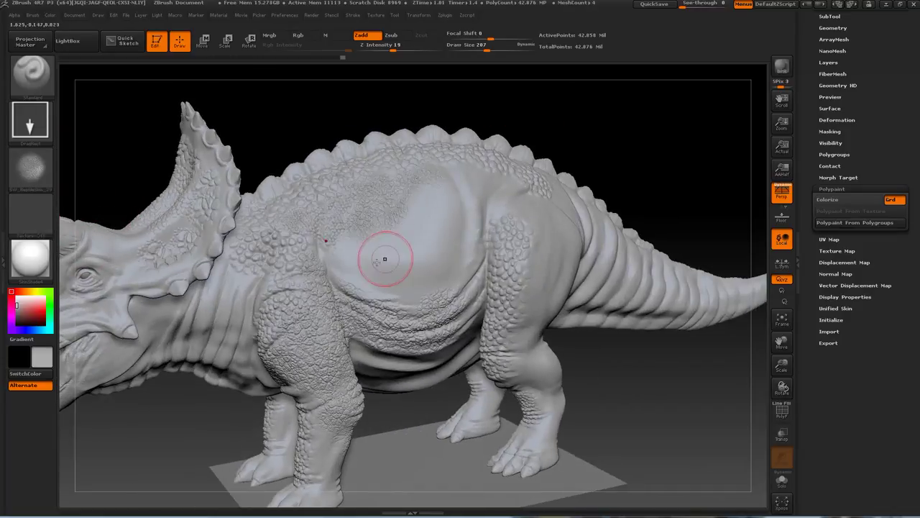
Set the Z Intensity to 29 and test the reptile skin stamp on the front part of the flank.
{"action": "left_click_drag", "start_coordinate": [597, 134], "coordinate": [665, 147], "text": "alt"}
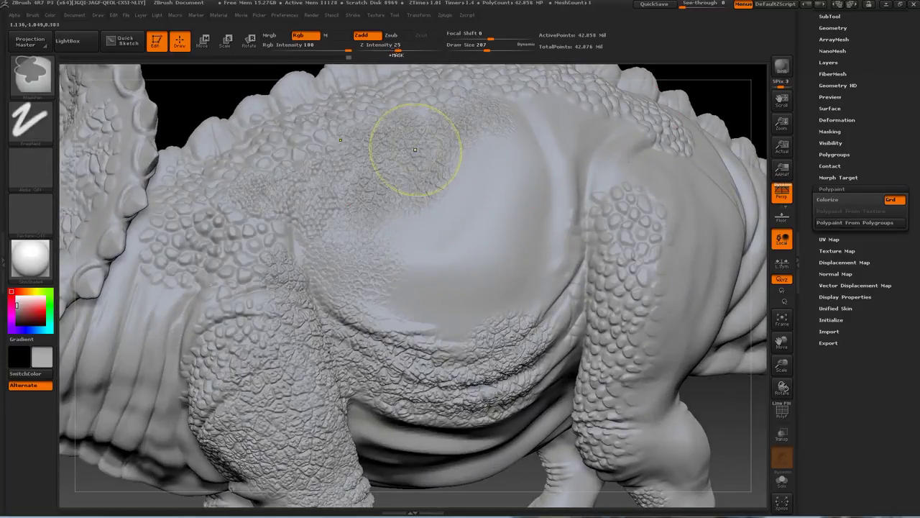
{"action": "key", "text": "ctrl+z"}
{"action": "left_click_drag", "start_coordinate": [397, 49], "coordinate": [401, 48]}
{"action": "left_click_drag", "start_coordinate": [339, 264], "coordinate": [405, 304]}
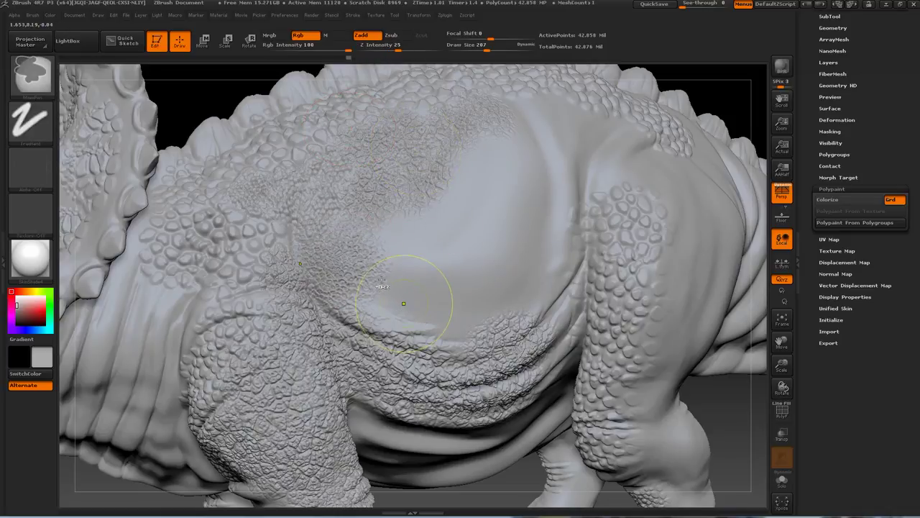
{"action": "key", "text": "ctrl+z"}
Switch the brush to Zsub and stamp reptile skin scales across the smooth flank as far as the hind leg.
{"action": "left_click", "coordinate": [395, 37]}
{"action": "left_click_drag", "start_coordinate": [336, 260], "coordinate": [426, 325]}
{"action": "left_click_drag", "start_coordinate": [431, 264], "coordinate": [531, 370]}
{"action": "left_click_drag", "start_coordinate": [515, 193], "coordinate": [578, 309]}
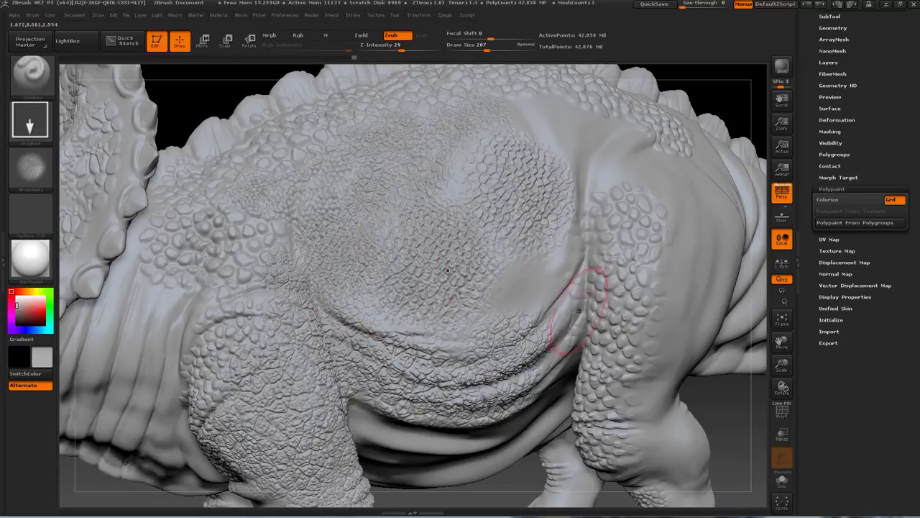
{"action": "left_click_drag", "start_coordinate": [539, 284], "coordinate": [544, 336]}
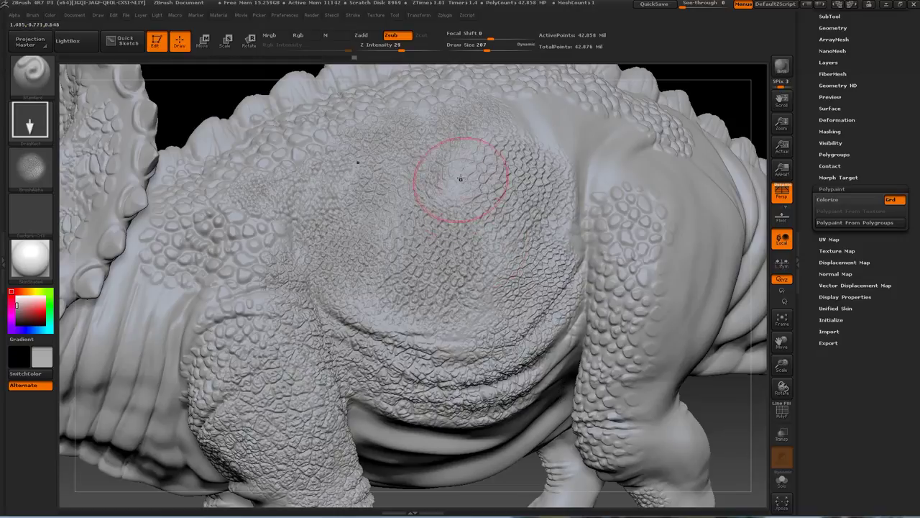
{"action": "left_click_drag", "start_coordinate": [736, 94], "coordinate": [640, 154], "text": "alt"}
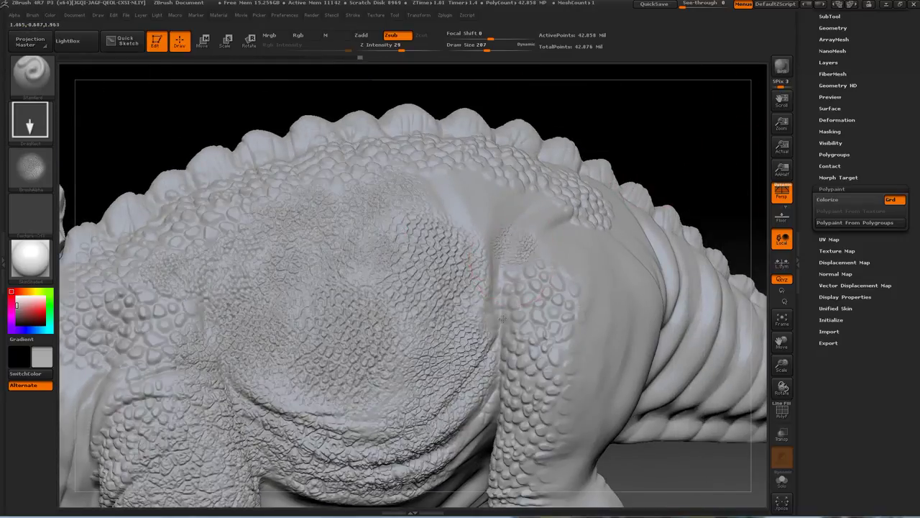
Choose the alphas7 alpha and set the brush to Zadd with a Z Intensity of 30.
{"action": "mouse_move", "coordinate": [663, 186]}
{"action": "left_mouse_down", "text": "alt"}
{"action": "mouse_move", "coordinate": [646, 159]}
{"action": "mouse_move", "coordinate": [666, 307]}
{"action": "mouse_move", "coordinate": [650, 340]}
{"action": "mouse_move", "coordinate": [683, 350]}
{"action": "mouse_move", "coordinate": [658, 223]}
{"action": "mouse_move", "coordinate": [673, 191]}
{"action": "mouse_move", "coordinate": [640, 185]}
{"action": "left_mouse_up", "text": "alt"}
{"action": "left_click", "coordinate": [41, 169]}
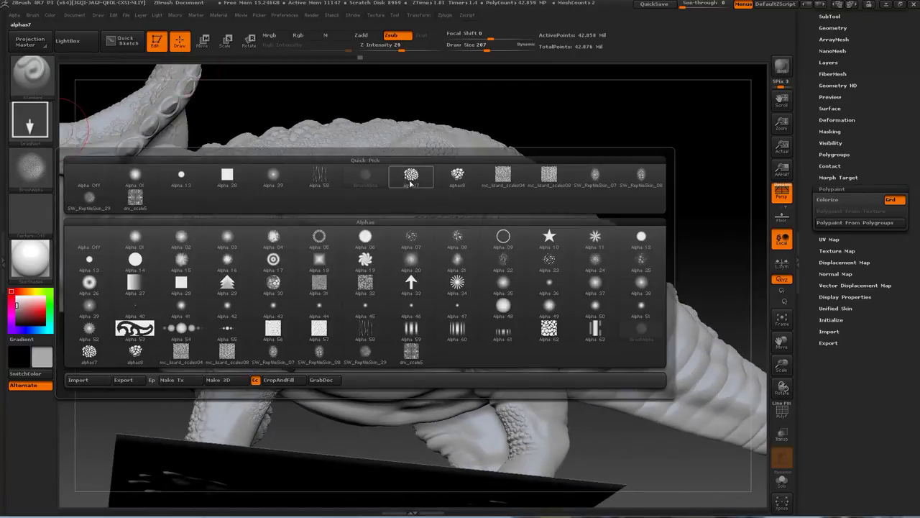
{"action": "left_click", "coordinate": [411, 175]}
{"action": "left_click_drag", "start_coordinate": [325, 351], "coordinate": [326, 353]}
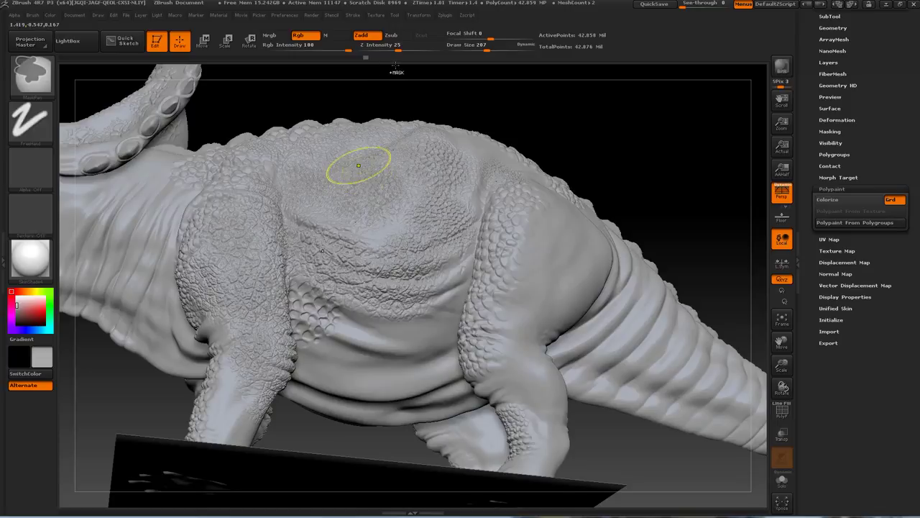
{"action": "key", "text": "ctrl+z"}
{"action": "left_click", "coordinate": [370, 36]}
{"action": "left_click", "coordinate": [398, 48]}
{"action": "left_click_drag", "start_coordinate": [397, 47], "coordinate": [402, 48]}
Stamp a row of larger scales along the lower belly between the front and hind legs.
{"action": "left_click_drag", "start_coordinate": [325, 327], "coordinate": [331, 361]}
{"action": "mouse_move", "coordinate": [370, 331]}
{"action": "left_mouse_down"}
{"action": "mouse_move", "coordinate": [380, 370]}
{"action": "mouse_move", "coordinate": [423, 363]}
{"action": "left_mouse_up"}
{"action": "left_click_drag", "start_coordinate": [440, 315], "coordinate": [444, 354]}
Hide the PM3D_Plane3D ground plane subtool to expose the triceratops's underside.
{"action": "left_click_drag", "start_coordinate": [655, 78], "coordinate": [632, 185]}
{"action": "left_click", "coordinate": [836, 17]}
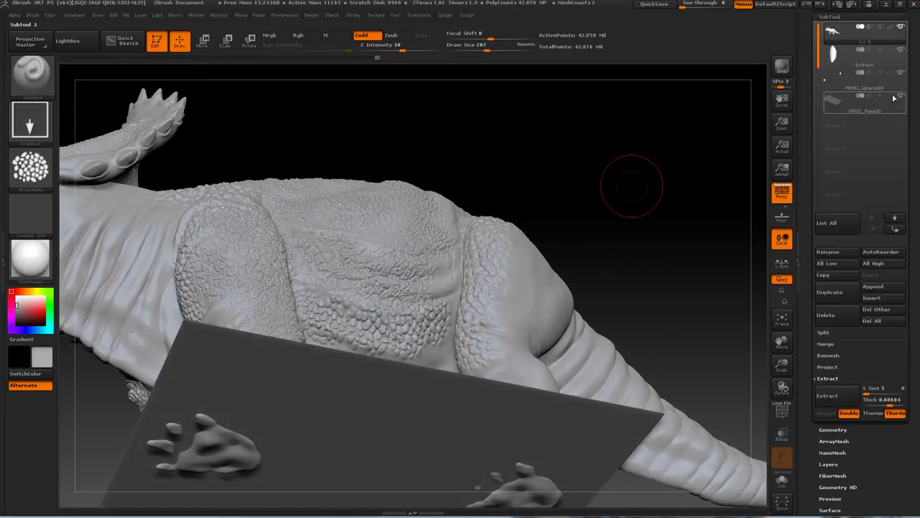
{"action": "left_click", "coordinate": [900, 99]}
Stamp alphas7 scales along the underside of the belly from the front leg to the hind leg.
{"action": "left_click_drag", "start_coordinate": [679, 209], "coordinate": [651, 137]}
{"action": "left_click_drag", "start_coordinate": [327, 282], "coordinate": [319, 332]}
{"action": "left_click_drag", "start_coordinate": [377, 290], "coordinate": [368, 333]}
{"action": "left_click_drag", "start_coordinate": [428, 300], "coordinate": [416, 339]}
{"action": "left_click_drag", "start_coordinate": [469, 298], "coordinate": [464, 327]}
{"action": "left_click_drag", "start_coordinate": [608, 212], "coordinate": [648, 220]}
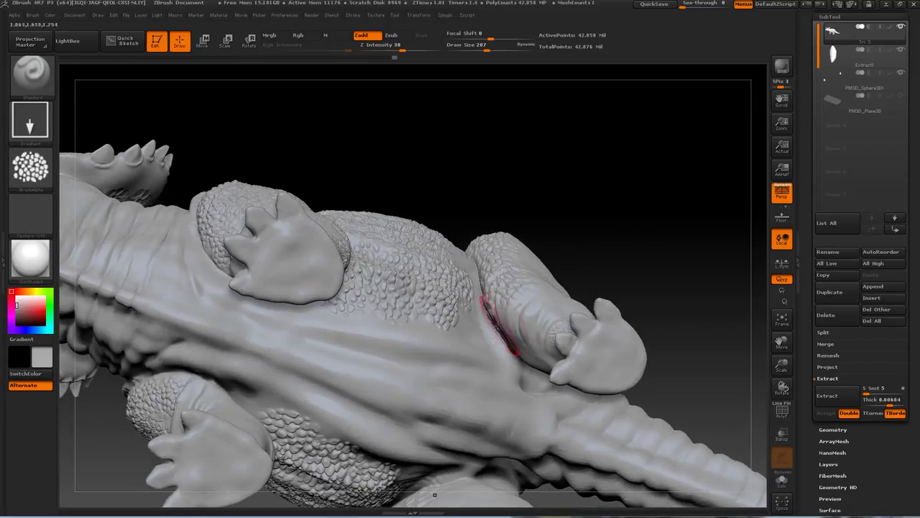
{"action": "left_click_drag", "start_coordinate": [478, 354], "coordinate": [481, 360]}
{"action": "key", "text": "f"}
{"action": "left_click_drag", "start_coordinate": [633, 212], "coordinate": [741, 107]}
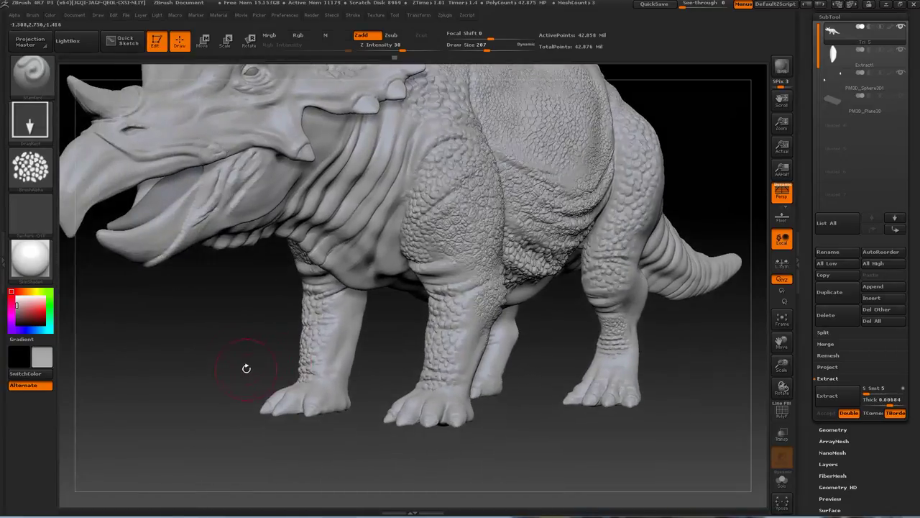
Set the Draw Size to 158 and stamp alphas7 scales over the lower frill behind the eye.
{"action": "left_click_drag", "start_coordinate": [224, 347], "coordinate": [303, 452], "text": "alt"}
{"action": "mouse_move", "coordinate": [640, 119]}
{"action": "left_mouse_down"}
{"action": "mouse_move", "coordinate": [571, 161]}
{"action": "mouse_move", "coordinate": [591, 115]}
{"action": "left_mouse_up"}
{"action": "key", "text": "s"}
{"action": "left_click_drag", "start_coordinate": [313, 291], "coordinate": [308, 289]}
{"action": "left_click_drag", "start_coordinate": [343, 280], "coordinate": [389, 286]}
{"action": "left_click_drag", "start_coordinate": [370, 254], "coordinate": [385, 287]}
{"action": "left_click_drag", "start_coordinate": [388, 227], "coordinate": [402, 241]}
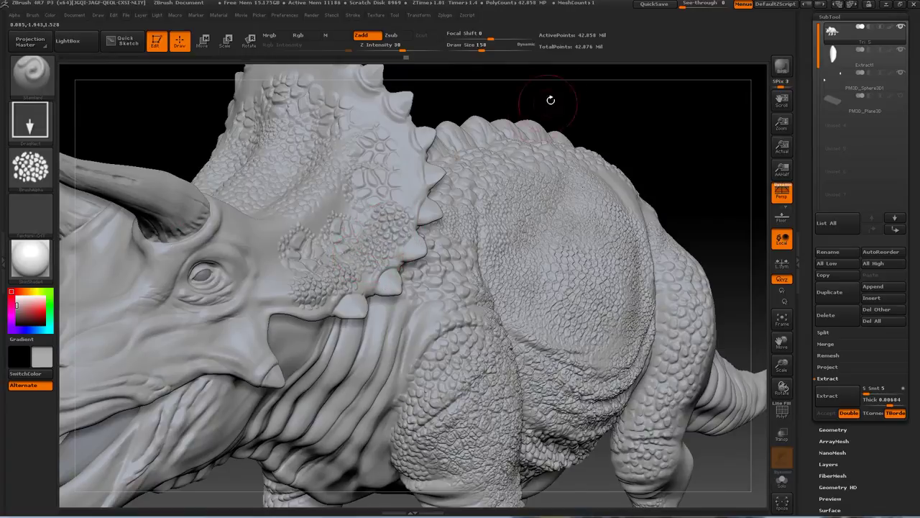
Stamp alphas7 scales up the outer edge of the frill beside its spikes.
{"action": "left_click_drag", "start_coordinate": [544, 108], "coordinate": [566, 231], "text": "alt"}
{"action": "left_click_drag", "start_coordinate": [433, 304], "coordinate": [451, 332]}
{"action": "left_click_drag", "start_coordinate": [428, 274], "coordinate": [446, 302]}
{"action": "left_click_drag", "start_coordinate": [412, 247], "coordinate": [433, 273]}
{"action": "mouse_move", "coordinate": [389, 224]}
{"action": "left_mouse_down"}
{"action": "mouse_move", "coordinate": [411, 244]}
{"action": "mouse_move", "coordinate": [400, 218]}
{"action": "left_mouse_up"}
Set the Draw Size to 124 and stamp scales across the upper frill beneath the top spikes.
{"action": "key", "text": "s"}
{"action": "left_click_drag", "start_coordinate": [433, 249], "coordinate": [432, 245], "text": "shift"}
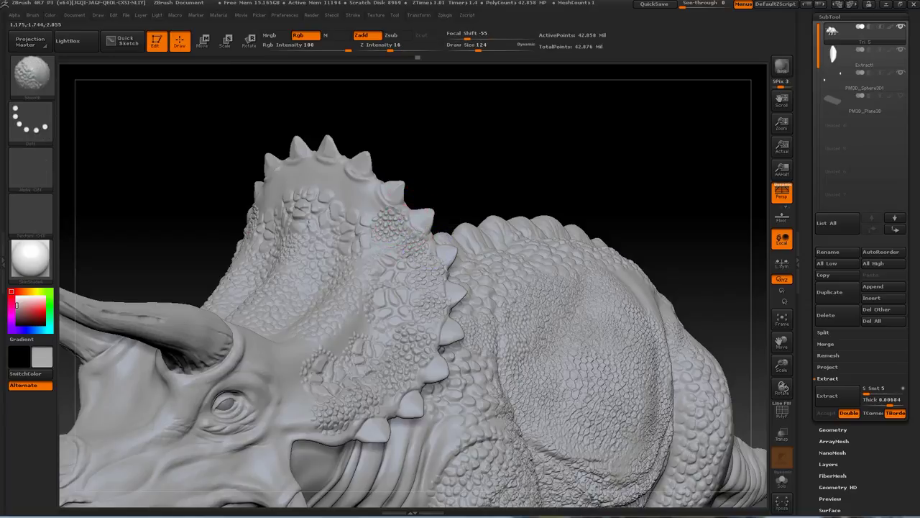
{"action": "mouse_move", "coordinate": [437, 132]}
{"action": "left_mouse_down", "text": "alt"}
{"action": "mouse_move", "coordinate": [492, 209]}
{"action": "mouse_move", "coordinate": [529, 223]}
{"action": "left_mouse_up", "text": "alt"}
{"action": "left_click_drag", "start_coordinate": [417, 277], "coordinate": [411, 314]}
{"action": "left_click_drag", "start_coordinate": [389, 255], "coordinate": [381, 280]}
{"action": "left_click_drag", "start_coordinate": [358, 246], "coordinate": [370, 269]}
{"action": "left_click_drag", "start_coordinate": [535, 197], "coordinate": [521, 205]}
Switch to the Dam_Standard brush and give it the FreeHand stroke with Alpha 39.
{"action": "key", "text": "b"}
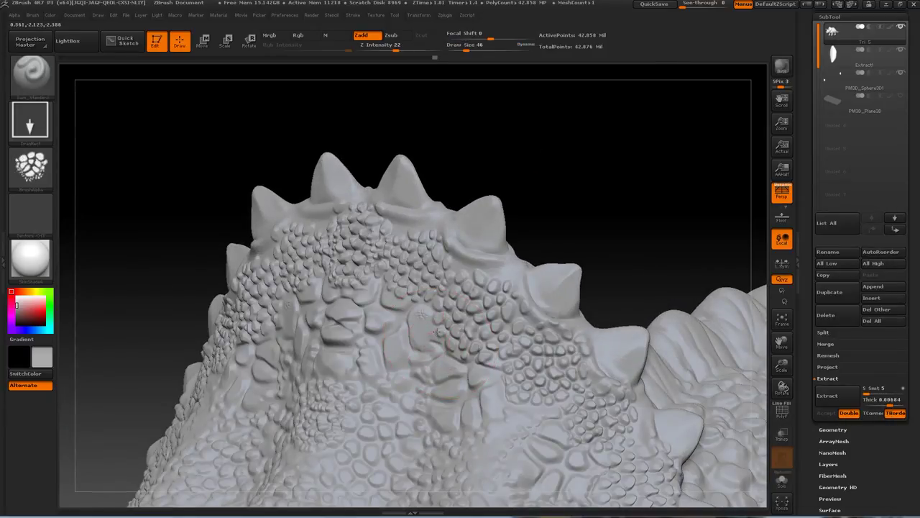
{"action": "key", "text": "ctrl"}
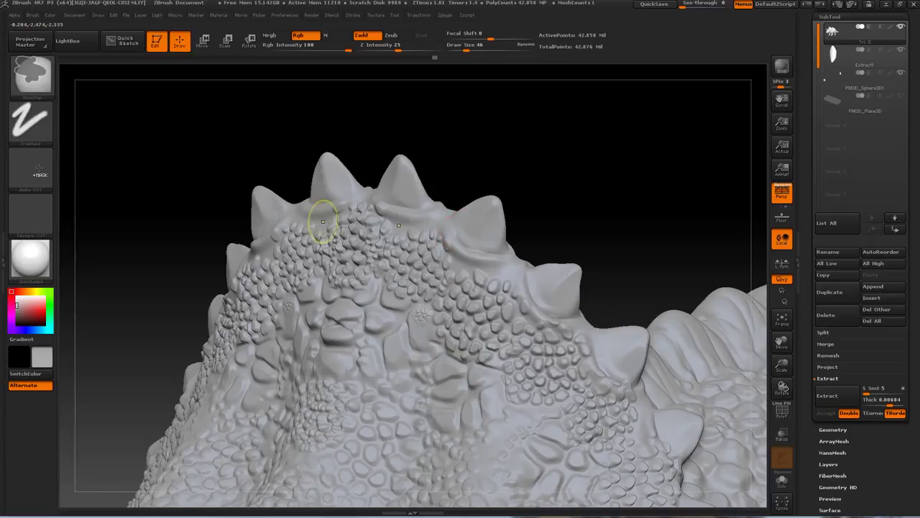
{"action": "key", "text": "ctrl+z"}
{"action": "left_click", "coordinate": [36, 169]}
{"action": "left_click", "coordinate": [82, 171]}
{"action": "left_click", "coordinate": [33, 123]}
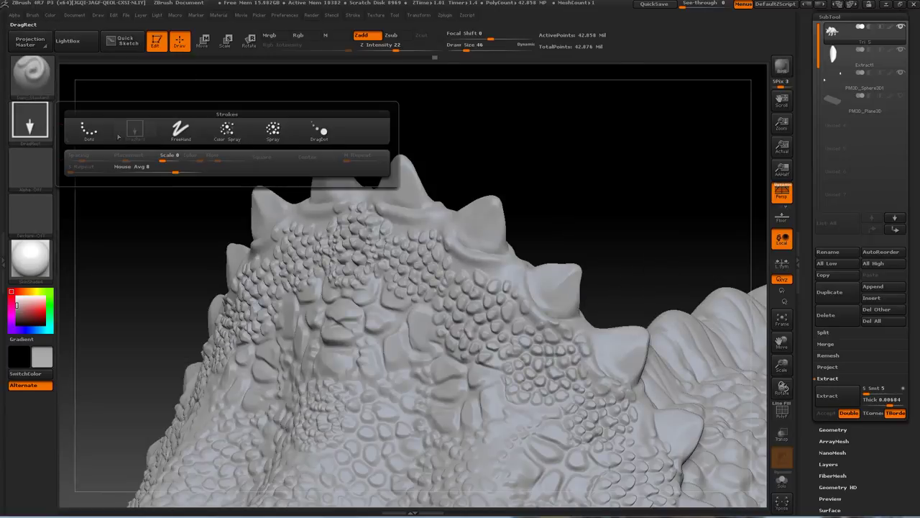
{"action": "left_click", "coordinate": [185, 134]}
{"action": "left_click", "coordinate": [47, 169]}
{"action": "left_click", "coordinate": [94, 313]}
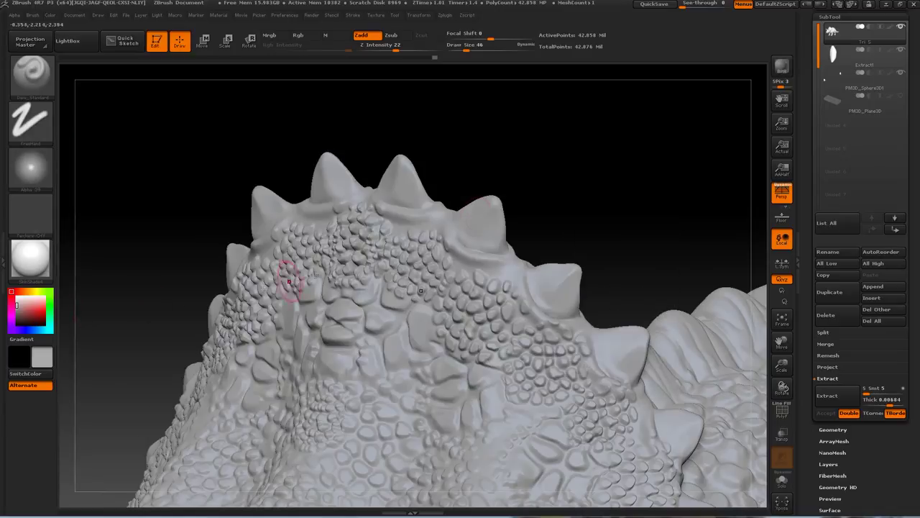
Set the brush to Draw Size 23 and Zsub, and carve creases between the large scales on the upper frill.
{"action": "left_click_drag", "start_coordinate": [639, 220], "coordinate": [653, 194], "text": "alt"}
{"action": "key", "text": "s"}
{"action": "left_click", "coordinate": [412, 327]}
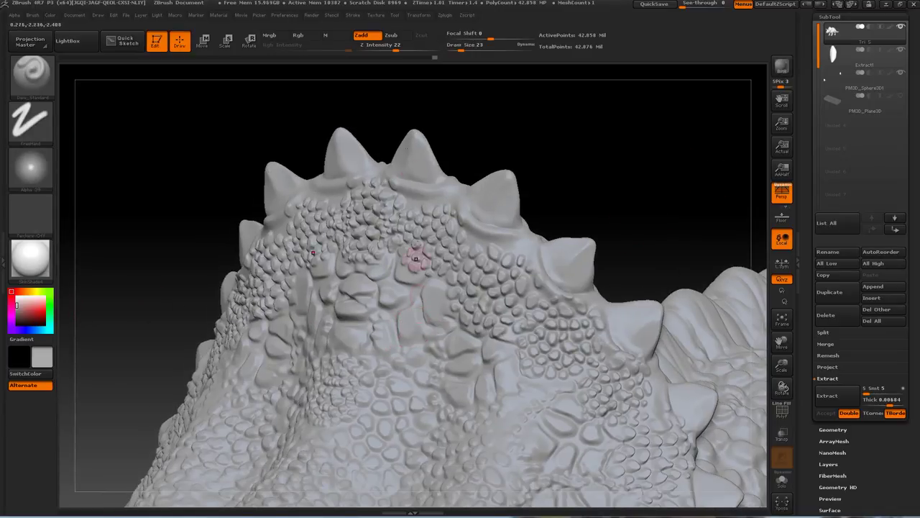
{"action": "left_click", "coordinate": [392, 36]}
{"action": "mouse_move", "coordinate": [420, 307]}
{"action": "left_mouse_down"}
{"action": "mouse_move", "coordinate": [430, 328]}
{"action": "mouse_move", "coordinate": [455, 326]}
{"action": "left_mouse_up"}
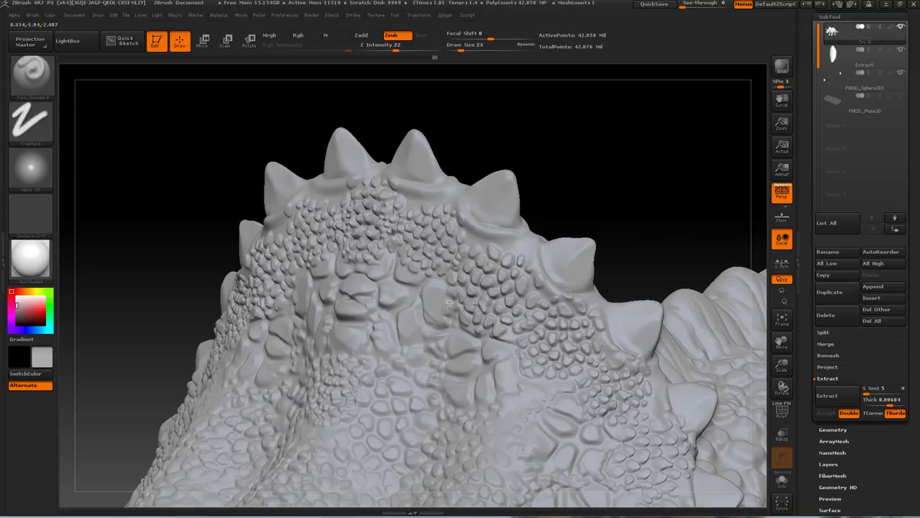
{"action": "mouse_move", "coordinate": [425, 282]}
{"action": "left_mouse_down"}
{"action": "mouse_move", "coordinate": [395, 285]}
{"action": "mouse_move", "coordinate": [367, 268]}
{"action": "left_mouse_up"}
{"action": "left_click_drag", "start_coordinate": [377, 301], "coordinate": [397, 312]}
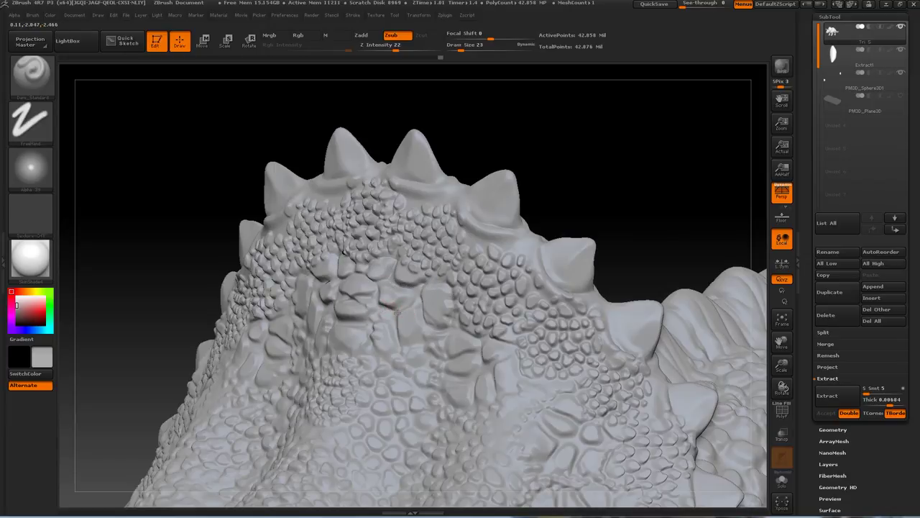
{"action": "mouse_move", "coordinate": [408, 343]}
{"action": "left_mouse_down"}
{"action": "mouse_move", "coordinate": [425, 346]}
{"action": "mouse_move", "coordinate": [440, 331]}
{"action": "left_mouse_up"}
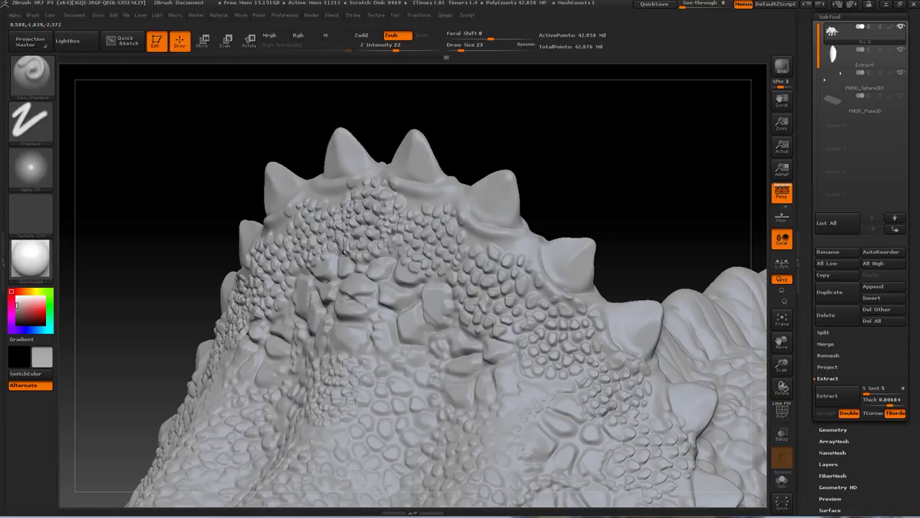
{"action": "mouse_move", "coordinate": [490, 400]}
{"action": "left_mouse_down"}
{"action": "mouse_move", "coordinate": [502, 400]}
{"action": "mouse_move", "coordinate": [520, 376]}
{"action": "left_mouse_up"}
Deepen the creases around the large scales down the middle and outer side of the frill.
{"action": "left_click_drag", "start_coordinate": [667, 253], "coordinate": [638, 139], "text": "alt"}
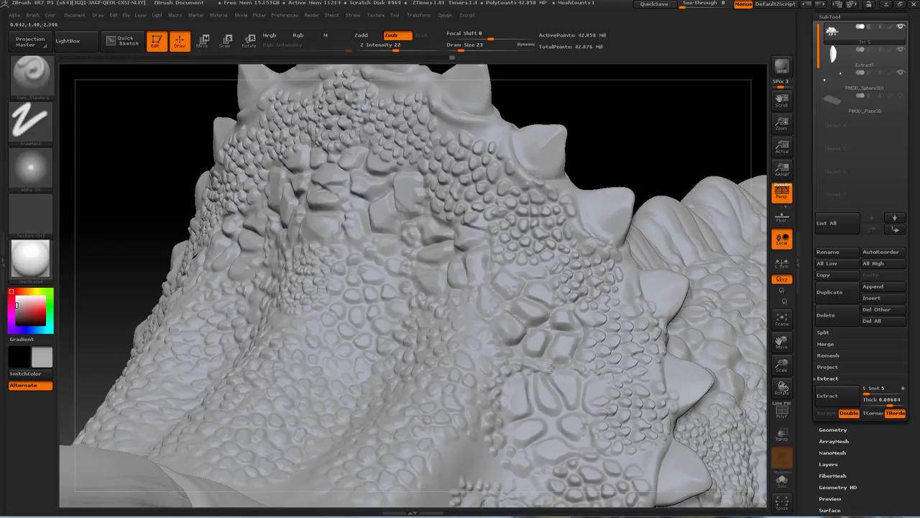
{"action": "mouse_move", "coordinate": [449, 266]}
{"action": "left_mouse_down"}
{"action": "mouse_move", "coordinate": [450, 290]}
{"action": "mouse_move", "coordinate": [425, 293]}
{"action": "mouse_move", "coordinate": [427, 266]}
{"action": "left_mouse_up"}
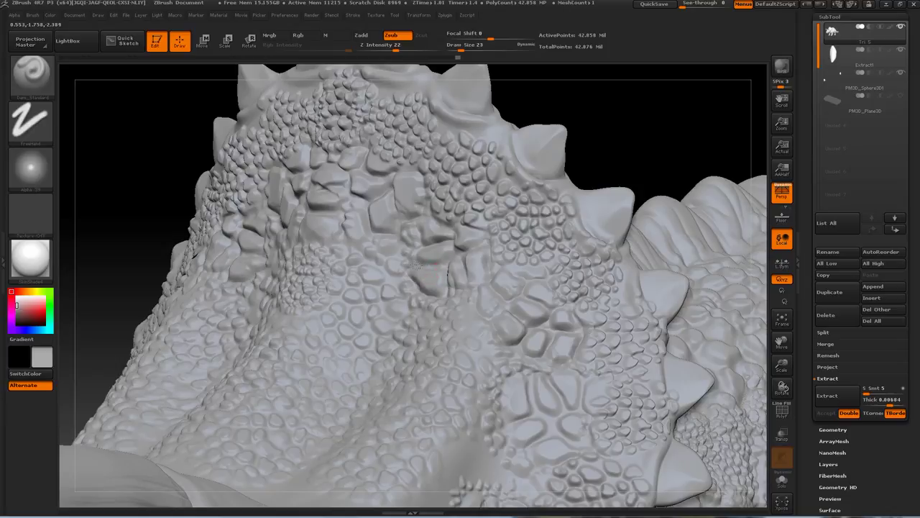
{"action": "left_click_drag", "start_coordinate": [604, 159], "coordinate": [655, 244], "text": "alt"}
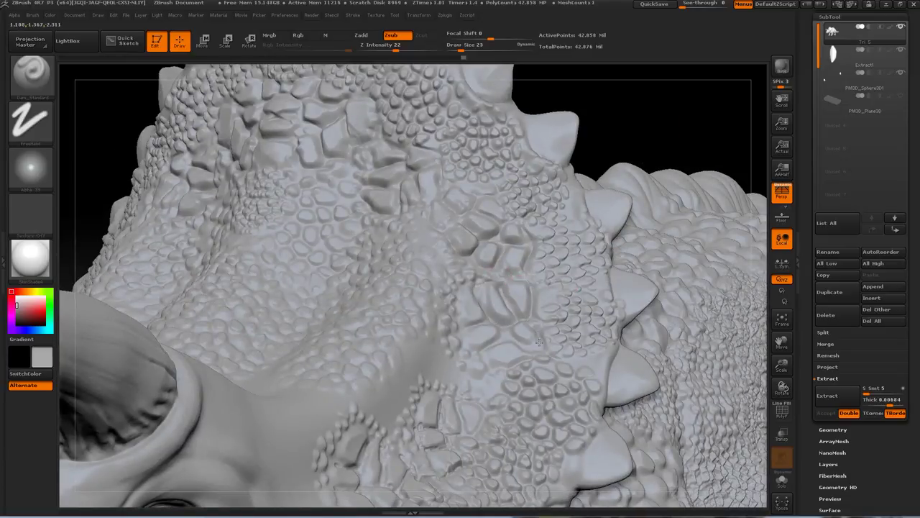
{"action": "mouse_move", "coordinate": [492, 341]}
{"action": "left_mouse_down"}
{"action": "mouse_move", "coordinate": [456, 335]}
{"action": "mouse_move", "coordinate": [475, 323]}
{"action": "left_mouse_up"}
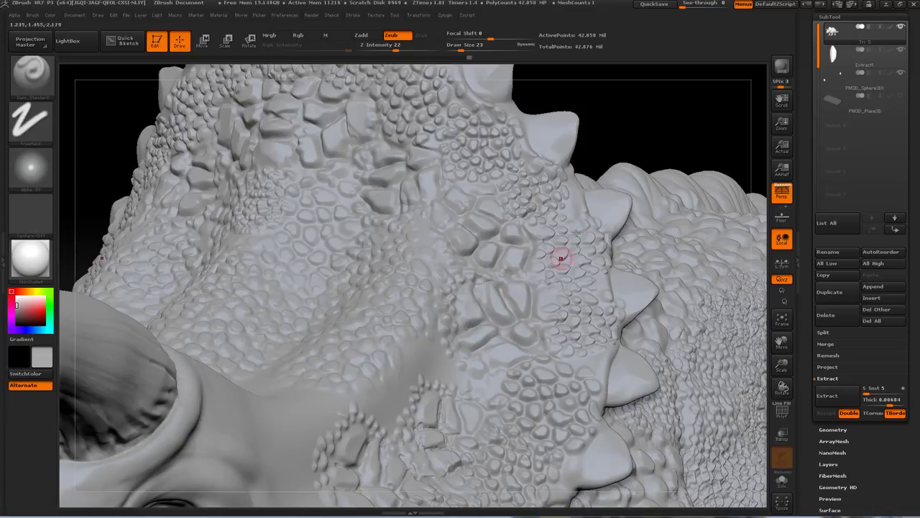
{"action": "left_click_drag", "start_coordinate": [624, 144], "coordinate": [588, 87], "text": "alt"}
{"action": "left_click_drag", "start_coordinate": [437, 302], "coordinate": [455, 305]}
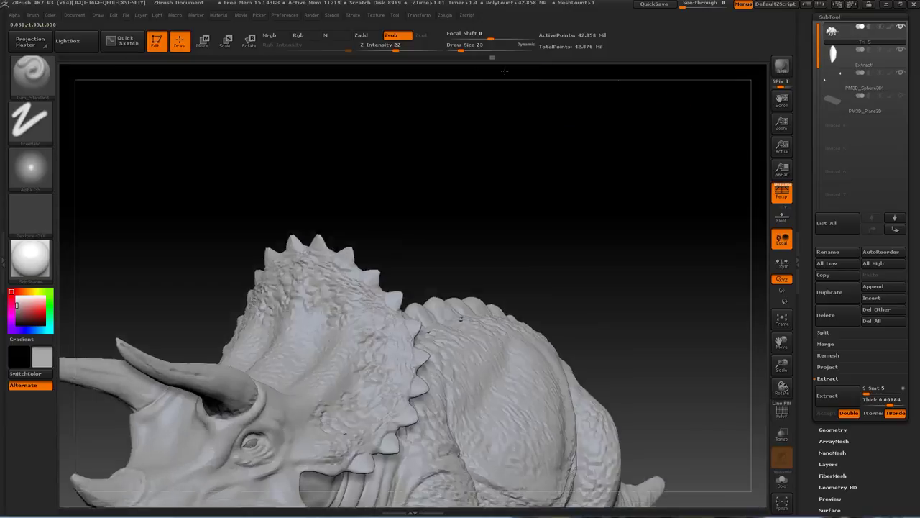
Turn off the visibility of Untitled Layer 1 to hide the scale detail on the whole body.
{"action": "mouse_move", "coordinate": [598, 247]}
{"action": "left_mouse_down", "text": "alt"}
{"action": "mouse_move", "coordinate": [624, 179]}
{"action": "mouse_move", "coordinate": [692, 199]}
{"action": "mouse_move", "coordinate": [640, 254]}
{"action": "mouse_move", "coordinate": [626, 195]}
{"action": "mouse_move", "coordinate": [664, 206]}
{"action": "left_mouse_up", "text": "alt"}
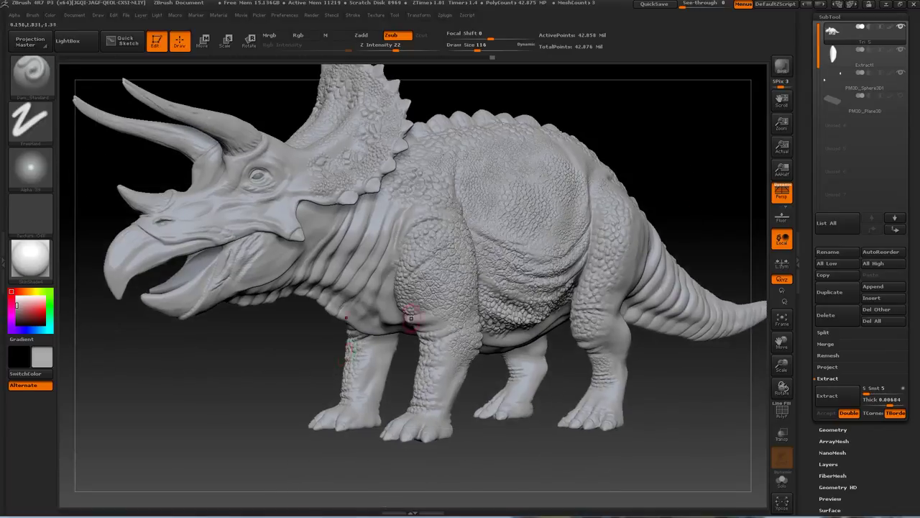
{"action": "left_click_drag", "start_coordinate": [241, 402], "coordinate": [304, 391], "text": "alt"}
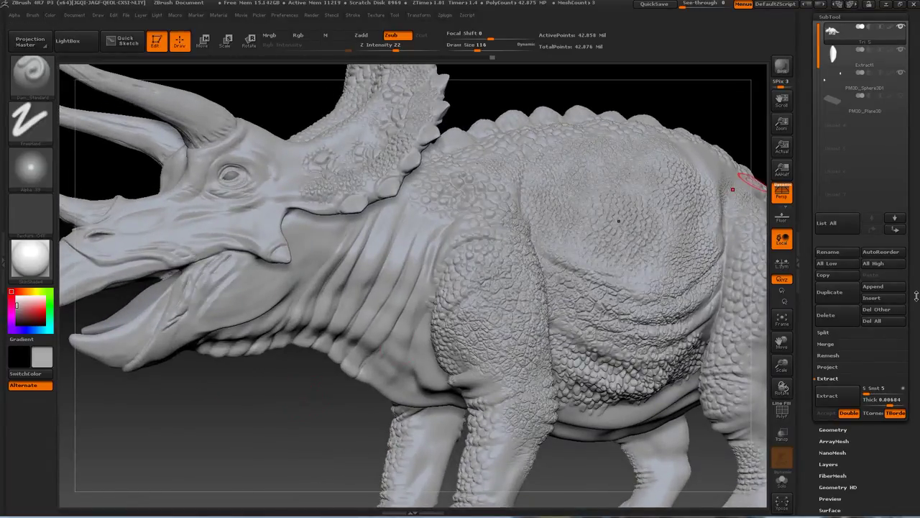
{"action": "scroll", "coordinate": [917, 294], "scroll_direction": "down", "scroll_amount": 10}
{"action": "scroll", "coordinate": [874, 298], "scroll_direction": "up", "scroll_amount": 5}
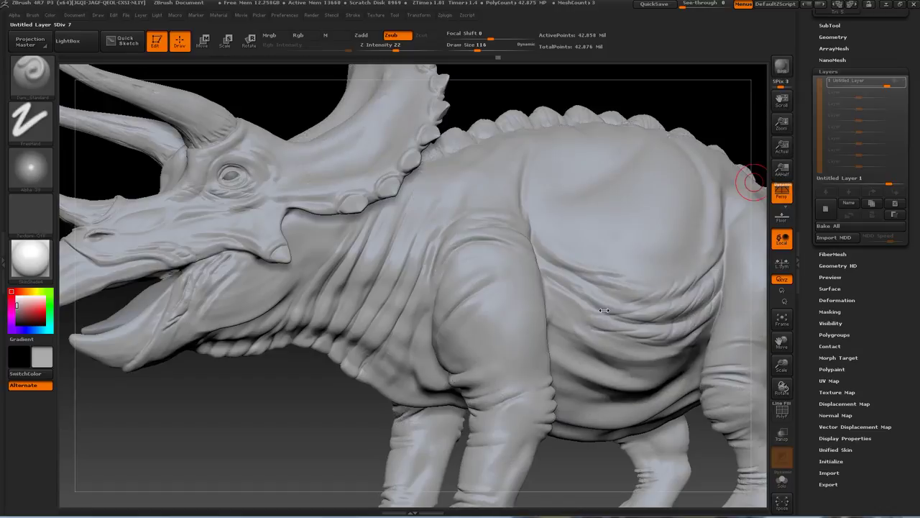
Carve long diagonal wrinkles across the flank and belly folds with Dam_Standard at a Draw Size of 62.
{"action": "key", "text": "b"}
{"action": "key", "text": "d"}
{"action": "key", "text": "s"}
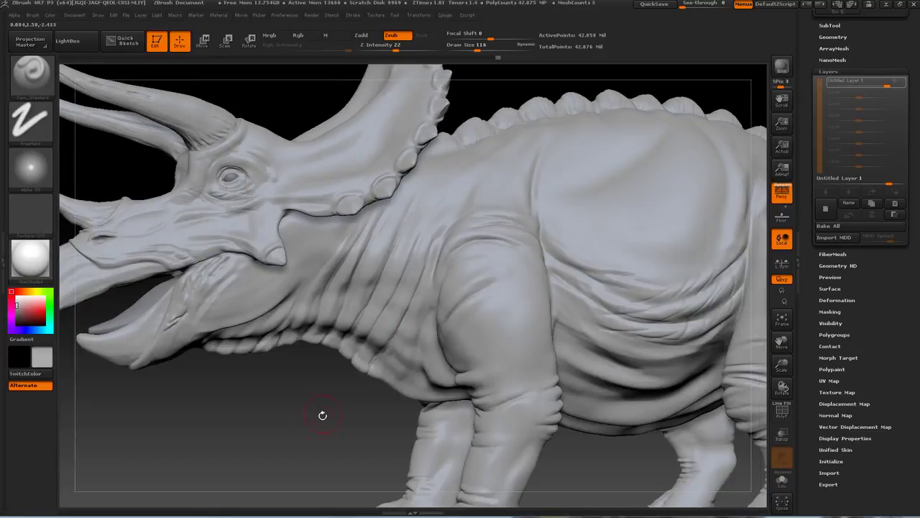
{"action": "left_click_drag", "start_coordinate": [322, 415], "coordinate": [164, 430], "text": "alt"}
{"action": "key", "text": "s"}
{"action": "left_click_drag", "start_coordinate": [547, 291], "coordinate": [539, 294]}
{"action": "left_click_drag", "start_coordinate": [570, 264], "coordinate": [497, 314]}
{"action": "left_click_drag", "start_coordinate": [708, 125], "coordinate": [689, 134]}
{"action": "mouse_move", "coordinate": [572, 265]}
{"action": "left_mouse_down"}
{"action": "mouse_move", "coordinate": [513, 306]}
{"action": "mouse_move", "coordinate": [573, 256]}
{"action": "left_mouse_up"}
{"action": "mouse_move", "coordinate": [457, 226]}
{"action": "left_mouse_down"}
{"action": "mouse_move", "coordinate": [411, 236]}
{"action": "mouse_move", "coordinate": [526, 242]}
{"action": "left_mouse_up"}
{"action": "left_click_drag", "start_coordinate": [538, 218], "coordinate": [527, 217]}
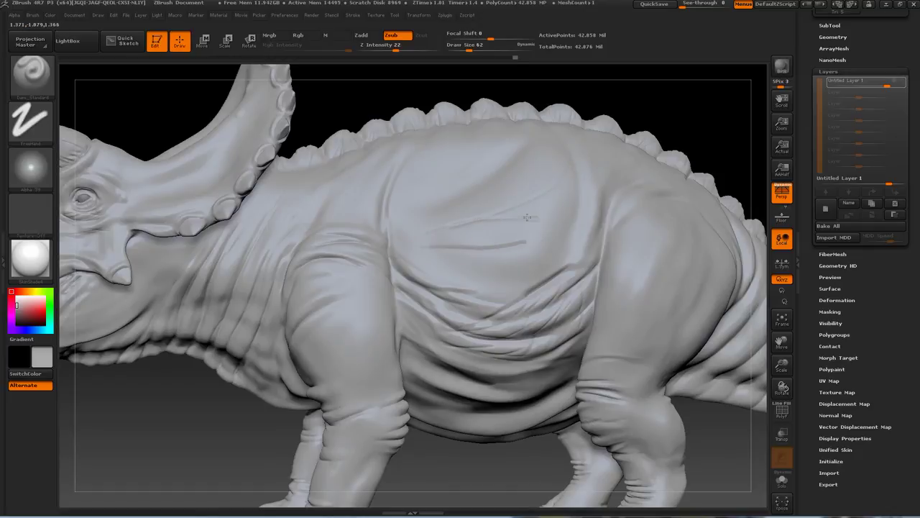
{"action": "left_click_drag", "start_coordinate": [420, 290], "coordinate": [403, 299]}
Set the Draw Size to 44 and carve diagonal skin creases across the upper front leg.
{"action": "left_click_drag", "start_coordinate": [168, 465], "coordinate": [223, 463]}
{"action": "left_click_drag", "start_coordinate": [223, 463], "coordinate": [288, 394], "text": "alt"}
{"action": "key", "text": "s"}
{"action": "left_click_drag", "start_coordinate": [394, 260], "coordinate": [390, 260]}
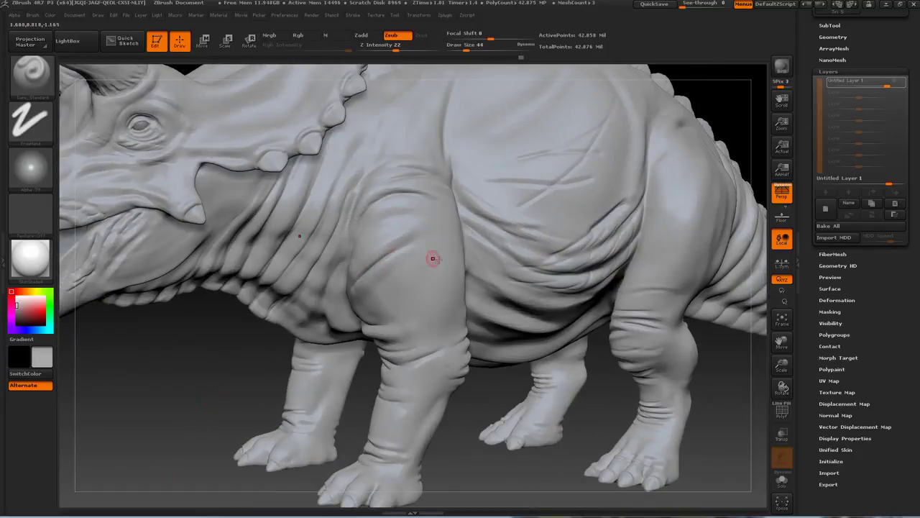
{"action": "left_click_drag", "start_coordinate": [452, 260], "coordinate": [358, 307]}
{"action": "left_click_drag", "start_coordinate": [402, 276], "coordinate": [375, 294]}
{"action": "left_click_drag", "start_coordinate": [232, 393], "coordinate": [194, 379], "text": "alt"}
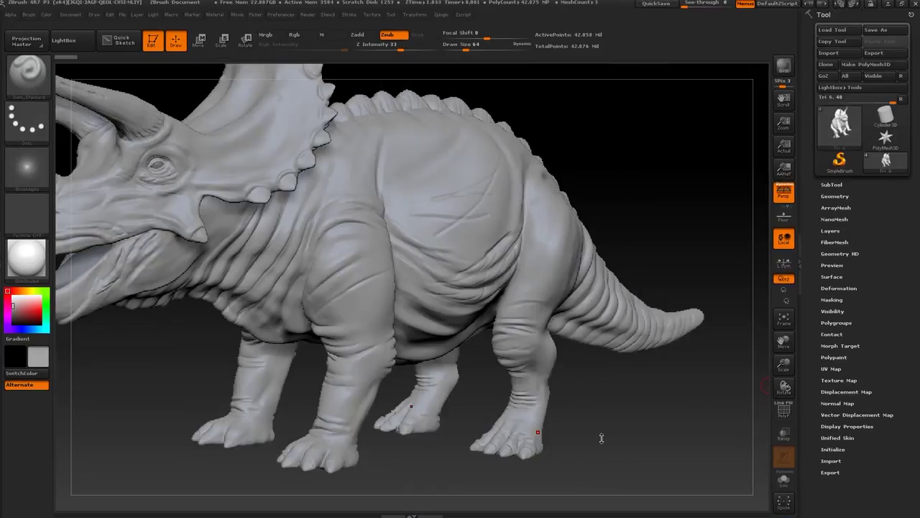
Add another crease to the front leg, and carve wrinkles above the shoulder at a Z Intensity of 44.
{"action": "mouse_move", "coordinate": [601, 437]}
{"action": "left_mouse_down"}
{"action": "mouse_move", "coordinate": [620, 429]}
{"action": "mouse_move", "coordinate": [353, 470]}
{"action": "mouse_move", "coordinate": [389, 301]}
{"action": "left_mouse_up"}
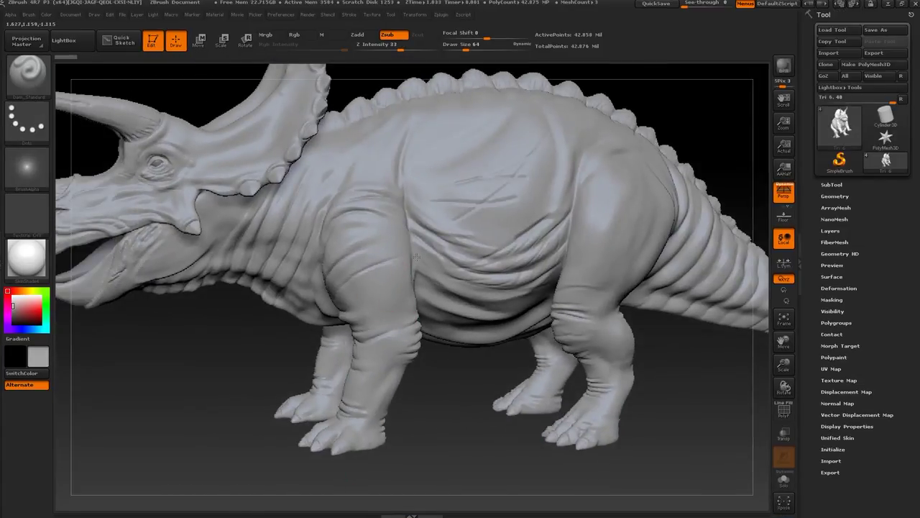
{"action": "mouse_move", "coordinate": [397, 250]}
{"action": "left_mouse_down"}
{"action": "mouse_move", "coordinate": [365, 290]}
{"action": "mouse_move", "coordinate": [398, 270]}
{"action": "left_mouse_up"}
{"action": "left_click_drag", "start_coordinate": [207, 353], "coordinate": [215, 378], "text": "alt"}
{"action": "left_click", "coordinate": [406, 46]}
{"action": "left_click_drag", "start_coordinate": [407, 46], "coordinate": [409, 46]}
{"action": "left_click_drag", "start_coordinate": [409, 172], "coordinate": [381, 190]}
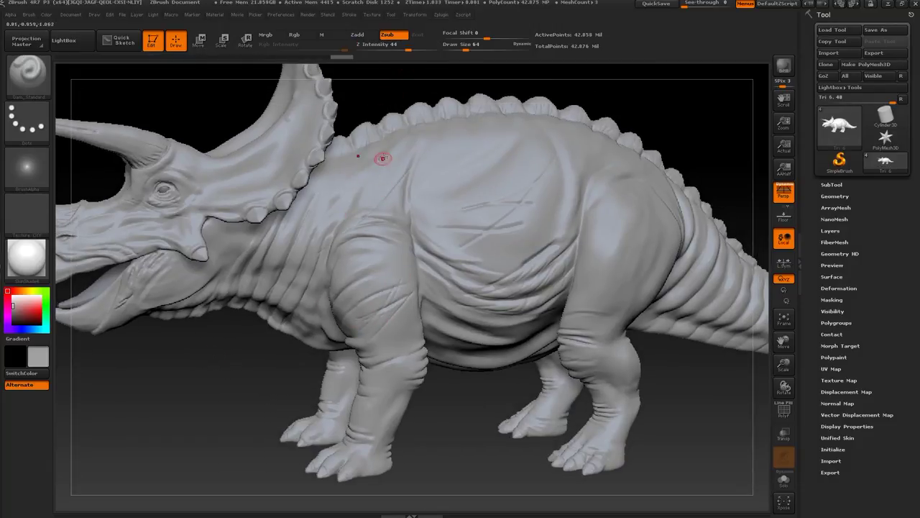
Carve fine wrinkles crossing the skin folds of the neck between the jaw and shoulder.
{"action": "mouse_move", "coordinate": [280, 296]}
{"action": "left_mouse_down"}
{"action": "mouse_move", "coordinate": [326, 247]}
{"action": "mouse_move", "coordinate": [310, 247]}
{"action": "left_mouse_up"}
{"action": "mouse_move", "coordinate": [308, 214]}
{"action": "left_mouse_down"}
{"action": "mouse_move", "coordinate": [276, 248]}
{"action": "mouse_move", "coordinate": [281, 241]}
{"action": "left_mouse_up"}
{"action": "left_click_drag", "start_coordinate": [165, 389], "coordinate": [238, 355], "text": "alt"}
{"action": "mouse_move", "coordinate": [246, 276]}
{"action": "left_mouse_down"}
{"action": "mouse_move", "coordinate": [224, 289]}
{"action": "mouse_move", "coordinate": [247, 277]}
{"action": "left_mouse_up"}
{"action": "left_click_drag", "start_coordinate": [335, 213], "coordinate": [315, 230]}
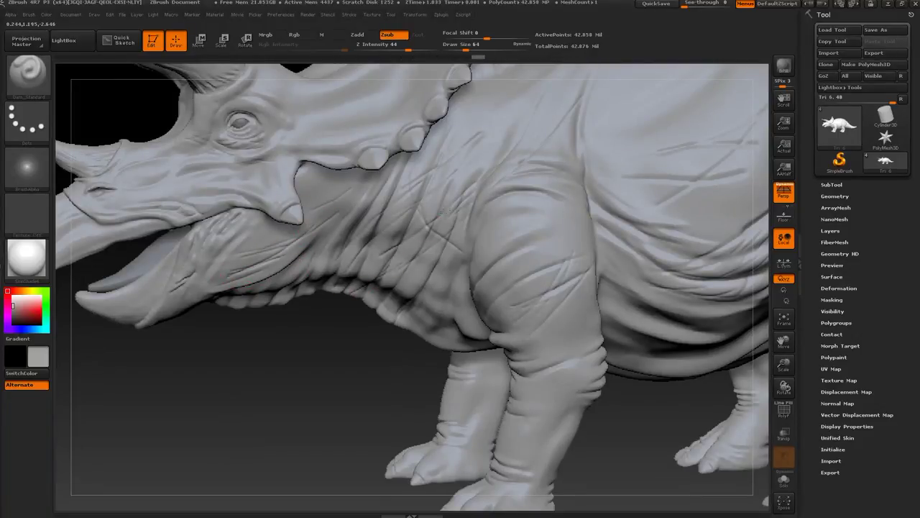
Carve more diagonal wrinkles across the neck folds and towards the lower jaw with Dam_Standard at a Draw Size of 64.
{"action": "left_click_drag", "start_coordinate": [442, 220], "coordinate": [397, 258]}
{"action": "left_click_drag", "start_coordinate": [312, 338], "coordinate": [218, 404], "text": "alt"}
{"action": "left_click_drag", "start_coordinate": [384, 199], "coordinate": [358, 220]}
{"action": "left_click_drag", "start_coordinate": [437, 165], "coordinate": [382, 237]}
{"action": "left_click_drag", "start_coordinate": [335, 272], "coordinate": [260, 358]}
{"action": "left_click_drag", "start_coordinate": [264, 258], "coordinate": [211, 339]}
Cut a row of short creases into the throat folds between the jaw and the neck.
{"action": "mouse_move", "coordinate": [122, 420]}
{"action": "left_mouse_down", "text": "alt"}
{"action": "mouse_move", "coordinate": [252, 424]}
{"action": "mouse_move", "coordinate": [285, 435]}
{"action": "left_mouse_up", "text": "alt"}
{"action": "left_click_drag", "start_coordinate": [304, 263], "coordinate": [272, 279]}
{"action": "left_click_drag", "start_coordinate": [325, 243], "coordinate": [301, 266]}
{"action": "left_click_drag", "start_coordinate": [351, 225], "coordinate": [318, 251]}
{"action": "left_click_drag", "start_coordinate": [380, 214], "coordinate": [341, 240]}
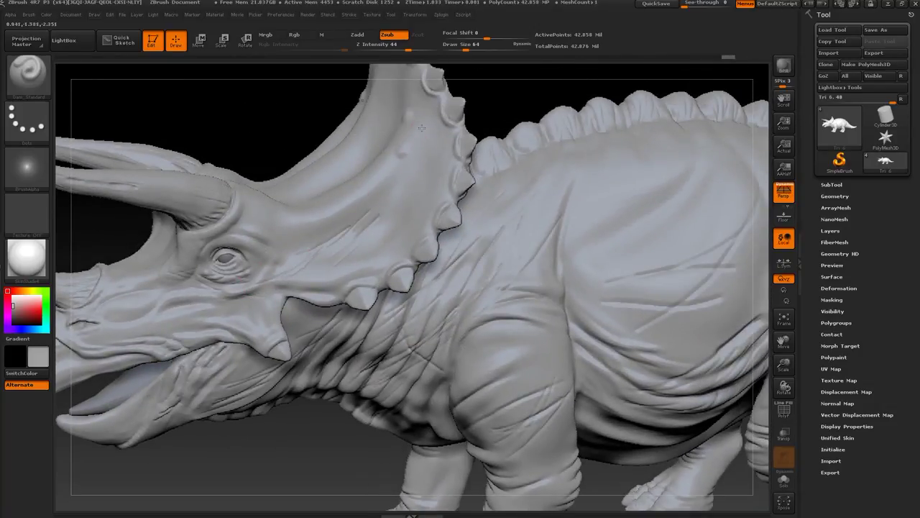
Carve diagonal creases over the lower jaw, from the corner of the mouth down towards the chin.
{"action": "left_click_drag", "start_coordinate": [297, 411], "coordinate": [352, 346], "text": "alt"}
{"action": "left_click_drag", "start_coordinate": [292, 284], "coordinate": [267, 315]}
{"action": "mouse_move", "coordinate": [251, 404]}
{"action": "left_mouse_down"}
{"action": "mouse_move", "coordinate": [284, 388]}
{"action": "mouse_move", "coordinate": [299, 297]}
{"action": "left_mouse_up"}
{"action": "left_click_drag", "start_coordinate": [343, 173], "coordinate": [289, 254]}
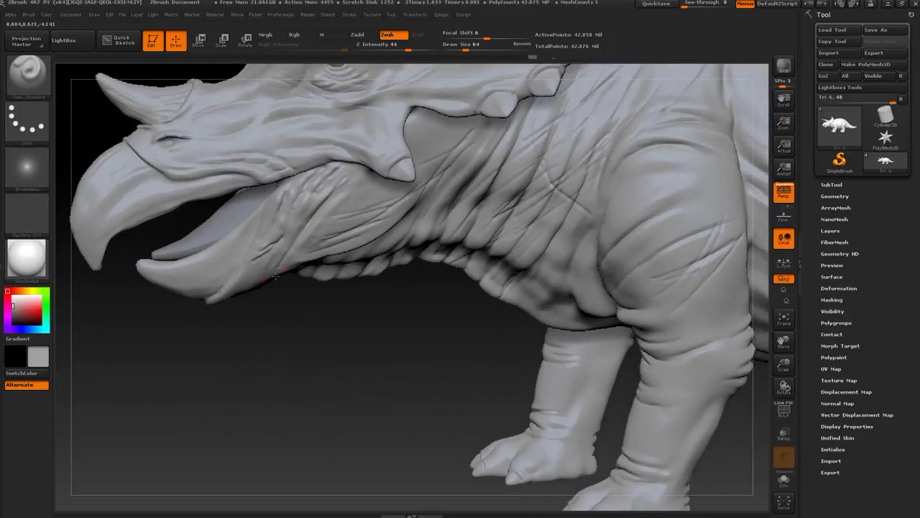
{"action": "left_click_drag", "start_coordinate": [278, 321], "coordinate": [282, 348], "text": "alt"}
{"action": "mouse_move", "coordinate": [339, 170]}
{"action": "left_mouse_down"}
{"action": "mouse_move", "coordinate": [284, 224]}
{"action": "mouse_move", "coordinate": [317, 175]}
{"action": "left_mouse_up"}
{"action": "left_click_drag", "start_coordinate": [245, 265], "coordinate": [226, 305]}
{"action": "left_click_drag", "start_coordinate": [277, 226], "coordinate": [236, 305]}
{"action": "left_click_drag", "start_coordinate": [306, 217], "coordinate": [261, 267]}
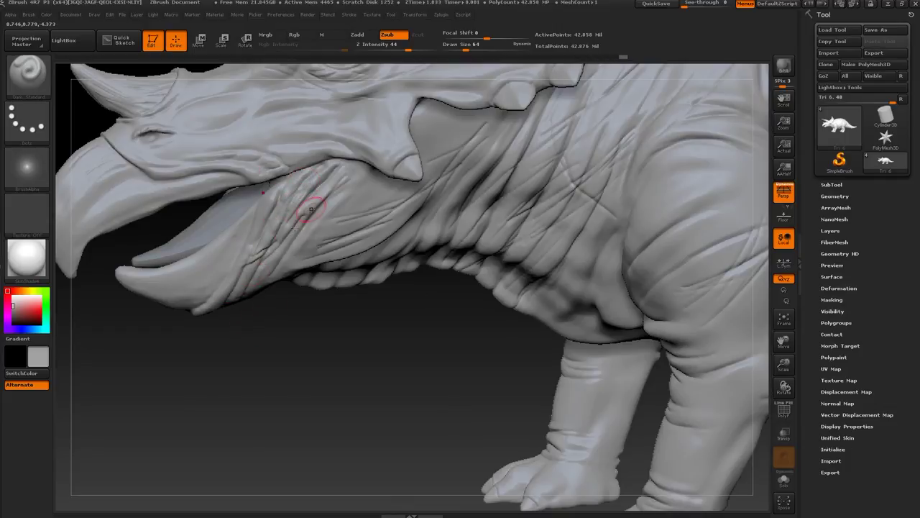
Carve long wrinkles along the upper lip and snout, continuing back beneath the eye.
{"action": "left_click_drag", "start_coordinate": [252, 345], "coordinate": [238, 447], "text": "alt"}
{"action": "mouse_move", "coordinate": [264, 263]}
{"action": "left_mouse_down"}
{"action": "mouse_move", "coordinate": [198, 266]}
{"action": "mouse_move", "coordinate": [194, 253]}
{"action": "left_mouse_up"}
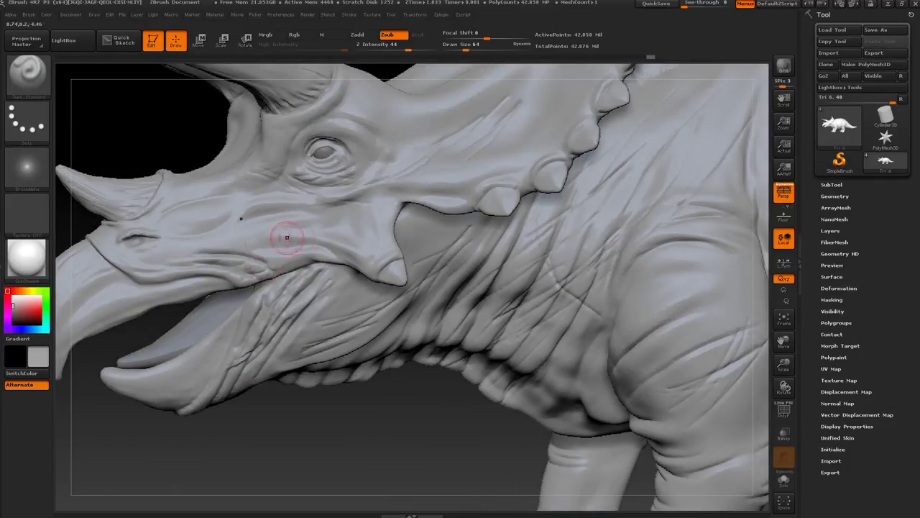
{"action": "mouse_move", "coordinate": [342, 260]}
{"action": "left_mouse_down"}
{"action": "mouse_move", "coordinate": [259, 250]}
{"action": "mouse_move", "coordinate": [271, 266]}
{"action": "left_mouse_up"}
{"action": "left_click_drag", "start_coordinate": [197, 264], "coordinate": [181, 268]}
{"action": "left_click_drag", "start_coordinate": [330, 211], "coordinate": [249, 236]}
{"action": "left_click_drag", "start_coordinate": [300, 213], "coordinate": [148, 257]}
{"action": "mouse_move", "coordinate": [212, 240]}
{"action": "left_mouse_down"}
{"action": "mouse_move", "coordinate": [151, 235]}
{"action": "mouse_move", "coordinate": [184, 238]}
{"action": "mouse_move", "coordinate": [227, 197]}
{"action": "mouse_move", "coordinate": [286, 173]}
{"action": "mouse_move", "coordinate": [271, 188]}
{"action": "left_mouse_up"}
{"action": "left_click_drag", "start_coordinate": [351, 188], "coordinate": [319, 194]}
{"action": "mouse_move", "coordinate": [389, 189]}
{"action": "left_mouse_down"}
{"action": "mouse_move", "coordinate": [348, 197]}
{"action": "mouse_move", "coordinate": [368, 194]}
{"action": "left_mouse_up"}
Set the Draw Size to 41 and carve fine crossing creases on the cheek above the cheek horn.
{"action": "key", "text": "s"}
{"action": "left_click_drag", "start_coordinate": [426, 186], "coordinate": [420, 186]}
{"action": "mouse_move", "coordinate": [435, 185]}
{"action": "left_mouse_down"}
{"action": "mouse_move", "coordinate": [371, 196]}
{"action": "mouse_move", "coordinate": [368, 240]}
{"action": "left_mouse_up"}
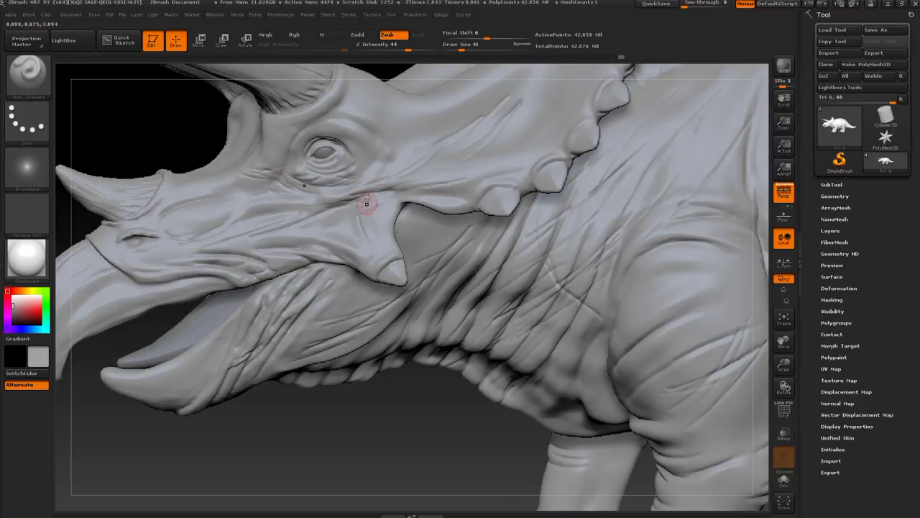
{"action": "left_click_drag", "start_coordinate": [353, 204], "coordinate": [373, 227]}
Set the Draw Size to 56 and carve diagonal creases across the upper hind leg.
{"action": "mouse_move", "coordinate": [360, 417]}
{"action": "left_mouse_down", "text": "alt"}
{"action": "mouse_move", "coordinate": [378, 331]}
{"action": "mouse_move", "coordinate": [494, 179]}
{"action": "mouse_move", "coordinate": [475, 194]}
{"action": "left_mouse_up", "text": "alt"}
{"action": "left_click_drag", "start_coordinate": [283, 347], "coordinate": [284, 345]}
{"action": "left_click_drag", "start_coordinate": [604, 173], "coordinate": [468, 113], "text": "alt"}
{"action": "left_click_drag", "start_coordinate": [690, 159], "coordinate": [608, 174]}
{"action": "key", "text": "s"}
{"action": "left_click_drag", "start_coordinate": [442, 290], "coordinate": [444, 291]}
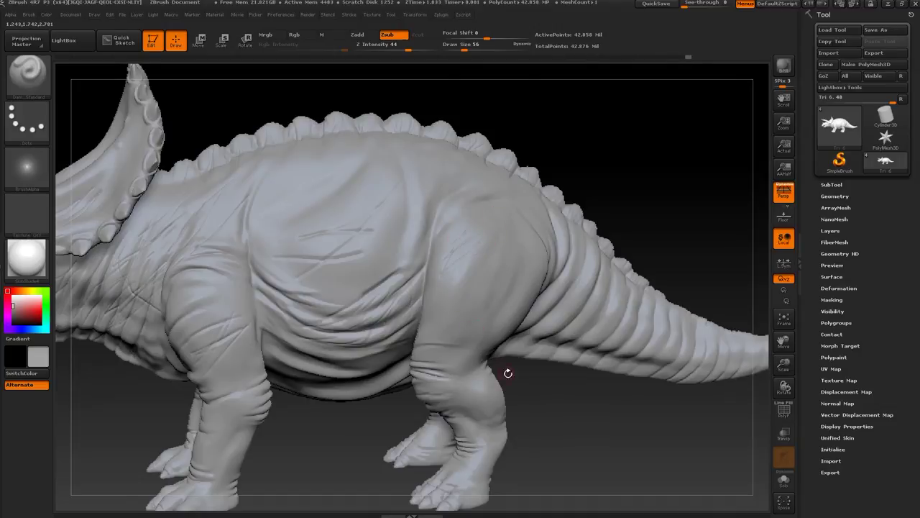
{"action": "left_click_drag", "start_coordinate": [508, 373], "coordinate": [557, 365]}
{"action": "left_click_drag", "start_coordinate": [471, 289], "coordinate": [443, 318]}
{"action": "left_click_drag", "start_coordinate": [481, 259], "coordinate": [447, 292]}
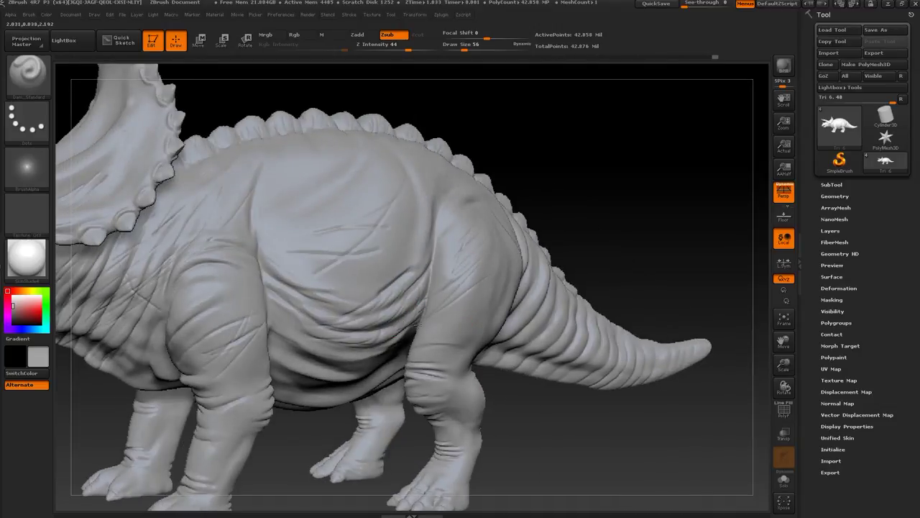
{"action": "left_click_drag", "start_coordinate": [472, 262], "coordinate": [441, 271]}
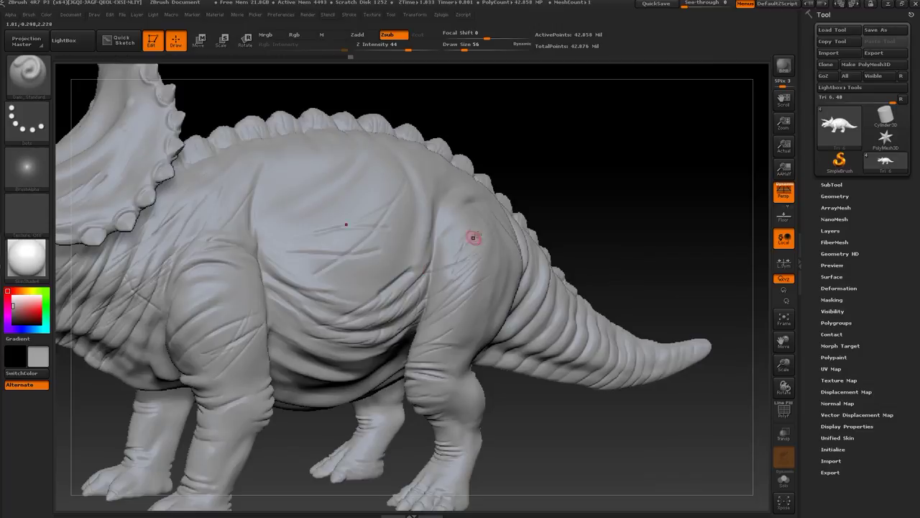
Extend the wrinkling with long diagonal creases over the hip, thigh and rear flank.
{"action": "left_click_drag", "start_coordinate": [551, 166], "coordinate": [499, 194]}
{"action": "left_click_drag", "start_coordinate": [466, 230], "coordinate": [384, 266]}
{"action": "mouse_move", "coordinate": [441, 218]}
{"action": "left_mouse_down"}
{"action": "mouse_move", "coordinate": [406, 238]}
{"action": "mouse_move", "coordinate": [370, 291]}
{"action": "left_mouse_up"}
{"action": "left_click_drag", "start_coordinate": [601, 226], "coordinate": [525, 204]}
{"action": "left_click_drag", "start_coordinate": [392, 217], "coordinate": [298, 262]}
{"action": "left_click_drag", "start_coordinate": [433, 300], "coordinate": [423, 237]}
Carve creases across the tail-base folds and behind the thigh, raising the Draw Size to 74.
{"action": "left_click_drag", "start_coordinate": [579, 258], "coordinate": [570, 184], "text": "alt"}
{"action": "left_click_drag", "start_coordinate": [445, 199], "coordinate": [453, 188]}
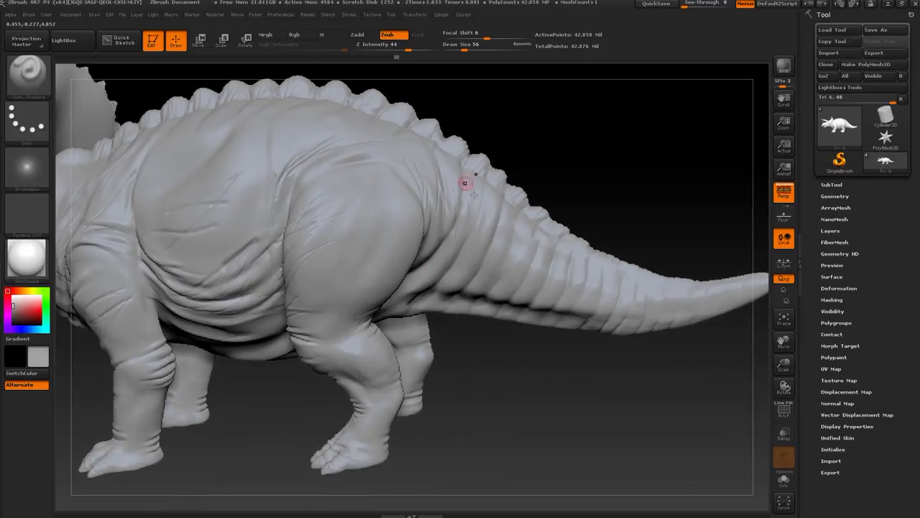
{"action": "mouse_move", "coordinate": [601, 191]}
{"action": "left_mouse_down"}
{"action": "mouse_move", "coordinate": [591, 178]}
{"action": "mouse_move", "coordinate": [561, 192]}
{"action": "left_mouse_up"}
{"action": "left_click_drag", "start_coordinate": [463, 280], "coordinate": [443, 290]}
{"action": "left_click_drag", "start_coordinate": [461, 248], "coordinate": [443, 263]}
{"action": "left_click_drag", "start_coordinate": [627, 202], "coordinate": [569, 196], "text": "alt"}
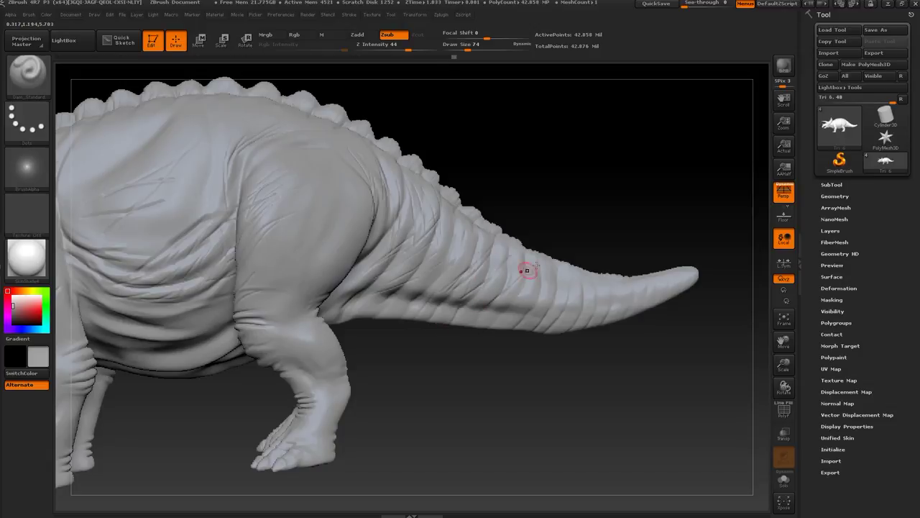
{"action": "left_click_drag", "start_coordinate": [510, 153], "coordinate": [596, 192], "text": "alt"}
{"action": "mouse_move", "coordinate": [430, 324]}
{"action": "right_mouse_down"}
{"action": "mouse_move", "coordinate": [474, 314]}
{"action": "mouse_move", "coordinate": [430, 327]}
{"action": "right_mouse_up"}
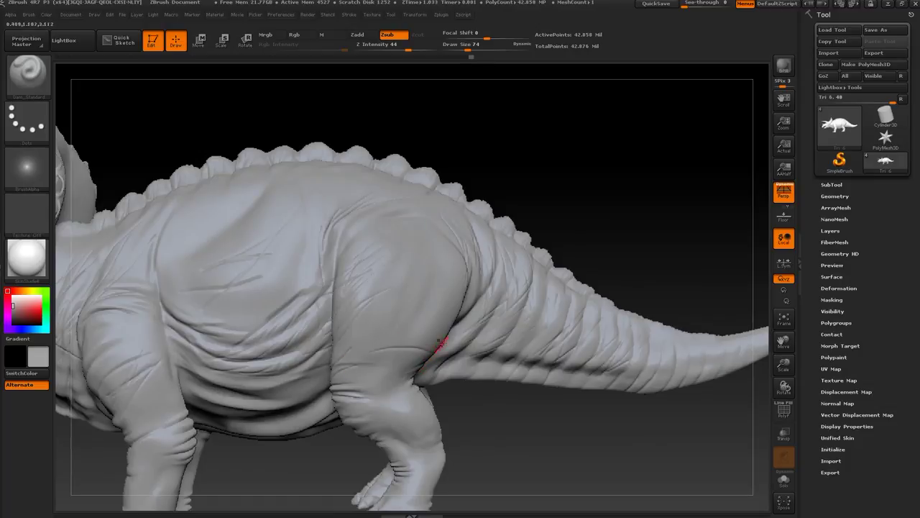
{"action": "mouse_move", "coordinate": [658, 193]}
{"action": "left_mouse_down", "text": "alt"}
{"action": "mouse_move", "coordinate": [633, 165]}
{"action": "mouse_move", "coordinate": [637, 208]}
{"action": "mouse_move", "coordinate": [594, 210]}
{"action": "left_mouse_up", "text": "alt"}
Switch to the Inflat brush with a Draw Size of 149 and inflate the skin on the rear flank.
{"action": "key", "text": "b"}
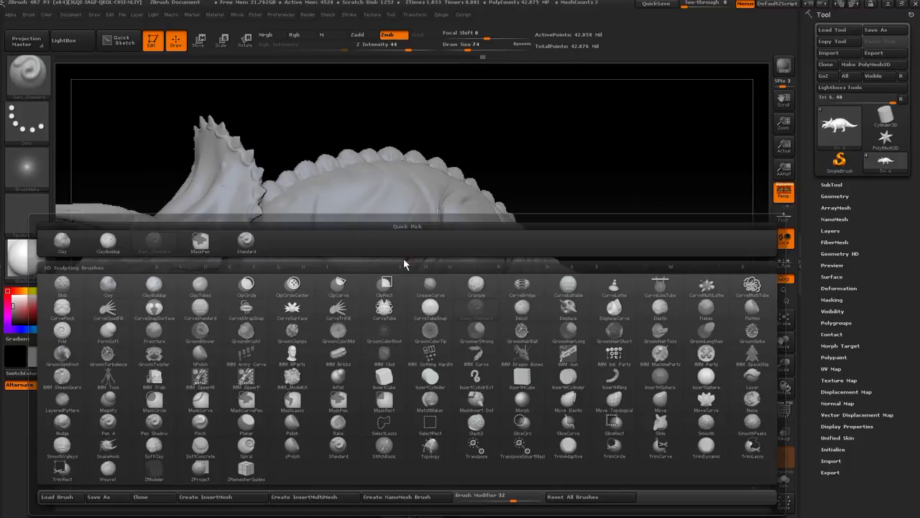
{"action": "key", "text": "i"}
{"action": "left_click", "coordinate": [347, 378]}
{"action": "key", "text": "s"}
{"action": "left_click_drag", "start_coordinate": [356, 252], "coordinate": [366, 252]}
{"action": "left_click_drag", "start_coordinate": [407, 189], "coordinate": [360, 229]}
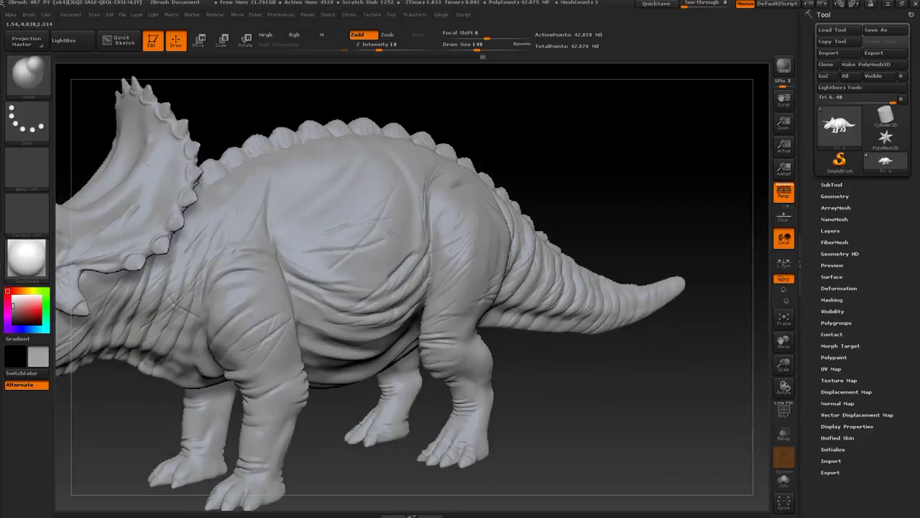
Inflate the neck's skin folds with the Draw Size raised to 239, then reduce it to 182.
{"action": "key", "text": "]"}
{"action": "key", "text": "]"}
{"action": "key", "text": "]"}
{"action": "key", "text": "]"}
{"action": "key", "text": "]"}
{"action": "key", "text": "]"}
{"action": "key", "text": "]"}
{"action": "key", "text": "]"}
{"action": "key", "text": "]"}
{"action": "left_click_drag", "start_coordinate": [176, 299], "coordinate": [198, 263]}
{"action": "left_click_drag", "start_coordinate": [611, 176], "coordinate": [536, 186]}
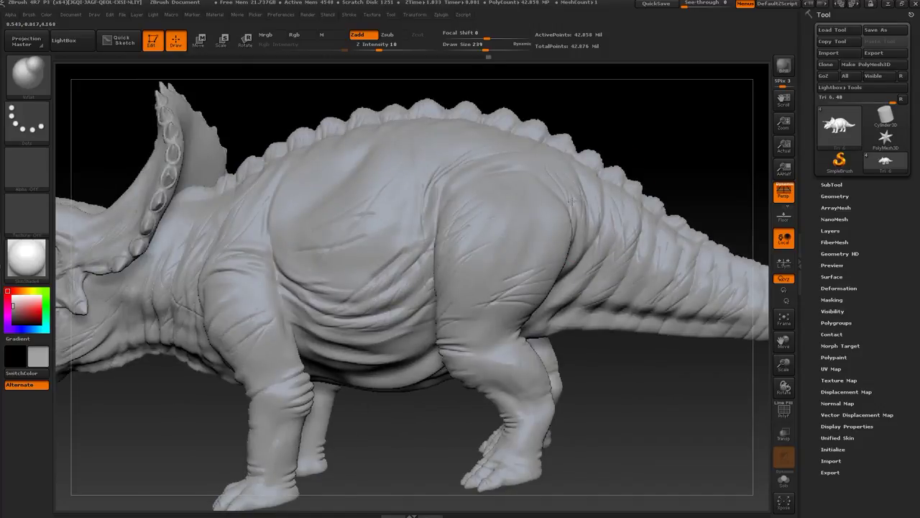
{"action": "left_click_drag", "start_coordinate": [575, 109], "coordinate": [693, 142]}
{"action": "mouse_move", "coordinate": [612, 146]}
{"action": "left_mouse_down", "text": "alt"}
{"action": "mouse_move", "coordinate": [626, 139]}
{"action": "mouse_move", "coordinate": [612, 171]}
{"action": "mouse_move", "coordinate": [646, 231]}
{"action": "left_mouse_up", "text": "alt"}
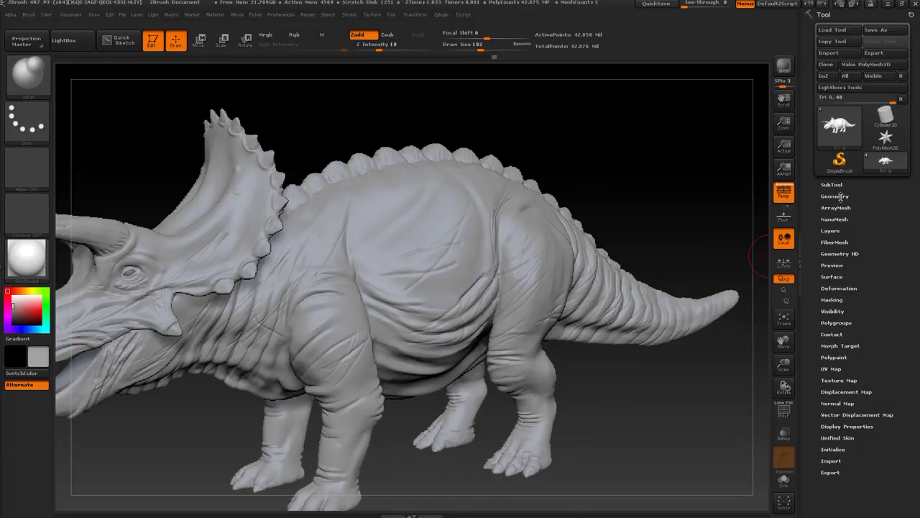
{"action": "key", "text": "s"}
{"action": "left_click_drag", "start_coordinate": [633, 221], "coordinate": [627, 229]}
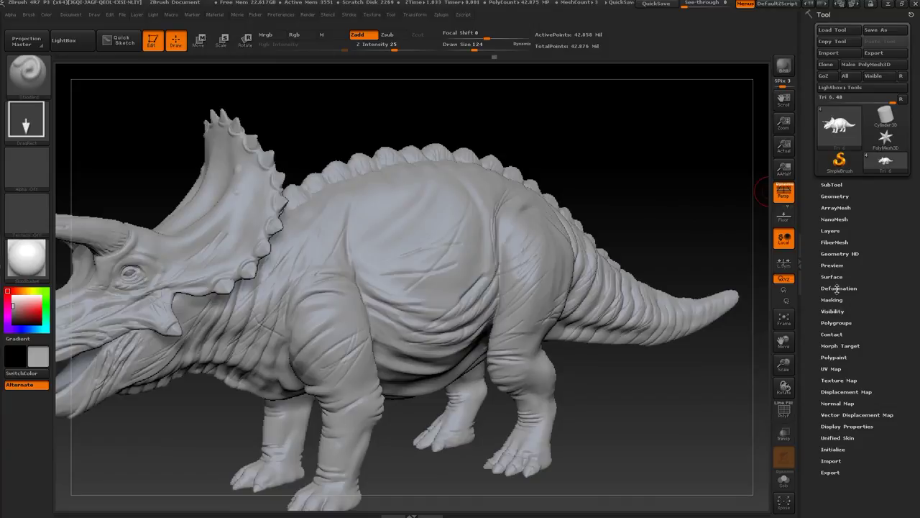
Make the reptile scale layer visible again and put it in recording mode.
{"action": "left_click", "coordinate": [831, 230]}
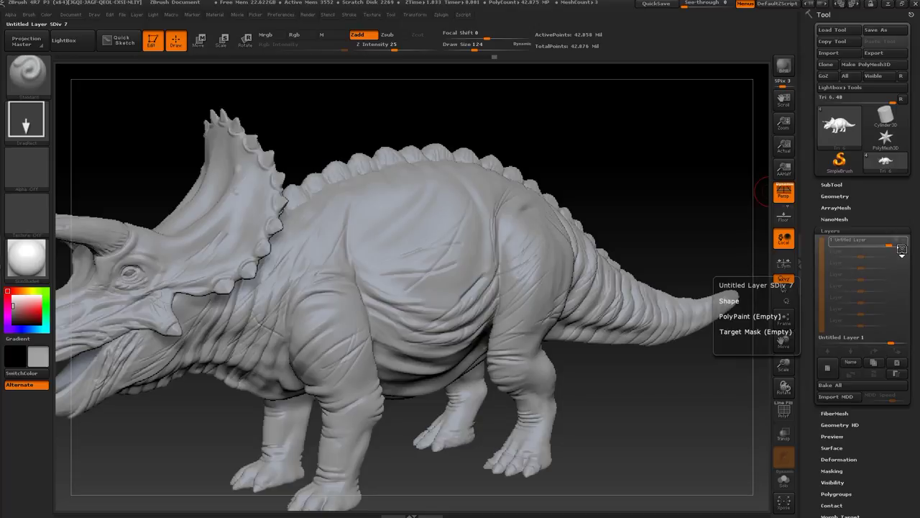
{"action": "left_click", "coordinate": [903, 247]}
{"action": "left_click_drag", "start_coordinate": [658, 374], "coordinate": [681, 416]}
{"action": "left_click_drag", "start_coordinate": [693, 296], "coordinate": [672, 137], "text": "alt"}
{"action": "left_click_drag", "start_coordinate": [693, 343], "coordinate": [704, 347]}
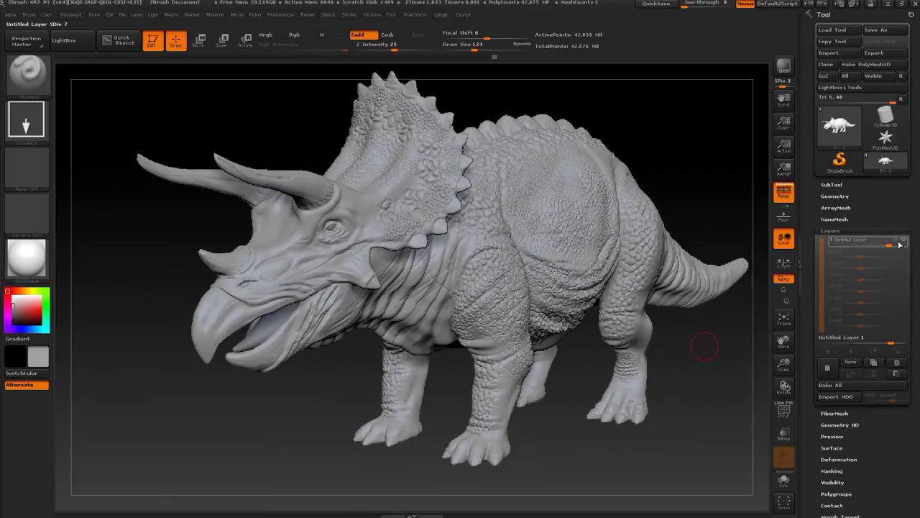
{"action": "mouse_move", "coordinate": [895, 241]}
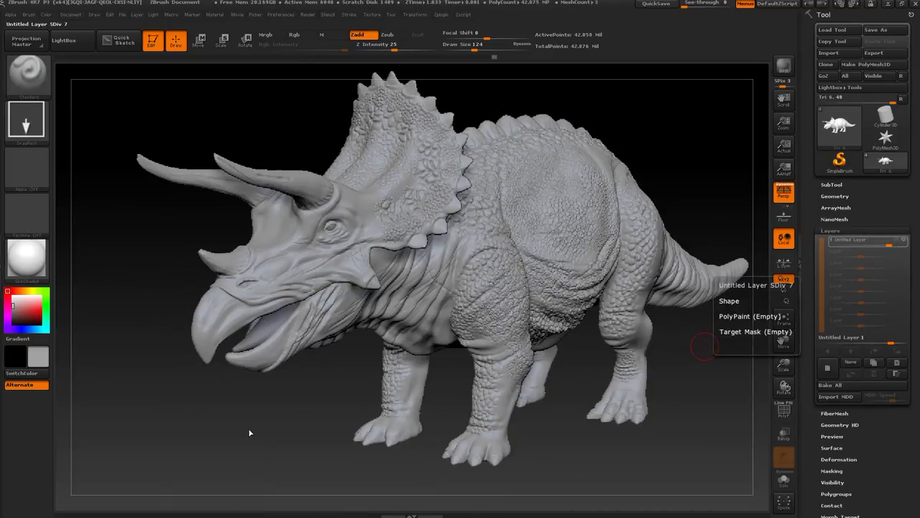
Turn off Colorize in the polypaint settings to remove the dark colouring from the model.
{"action": "left_click_drag", "start_coordinate": [866, 483], "coordinate": [867, 404]}
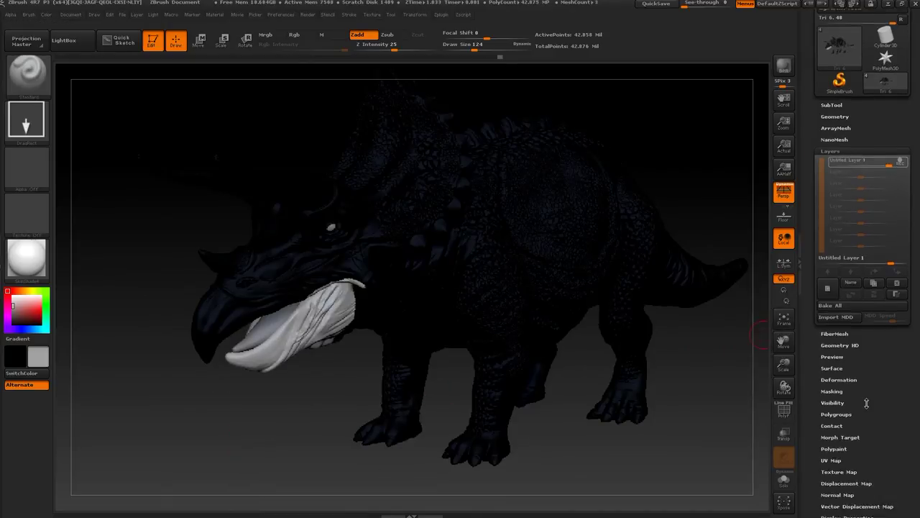
{"action": "scroll", "coordinate": [866, 404], "scroll_direction": "down", "scroll_amount": 1}
{"action": "left_click", "coordinate": [835, 429]}
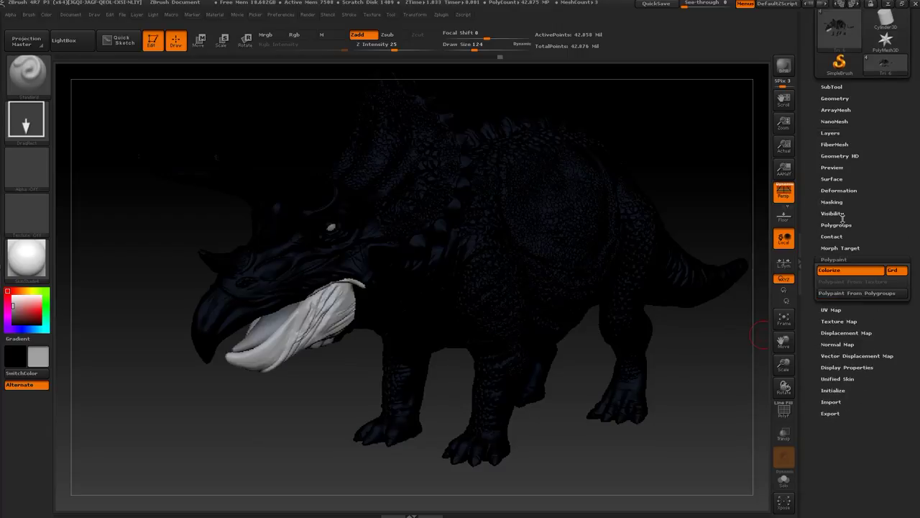
{"action": "left_click", "coordinate": [843, 270]}
Load the alpha of small rounded pebble scales for stamping the head.
{"action": "left_click_drag", "start_coordinate": [297, 434], "coordinate": [359, 460]}
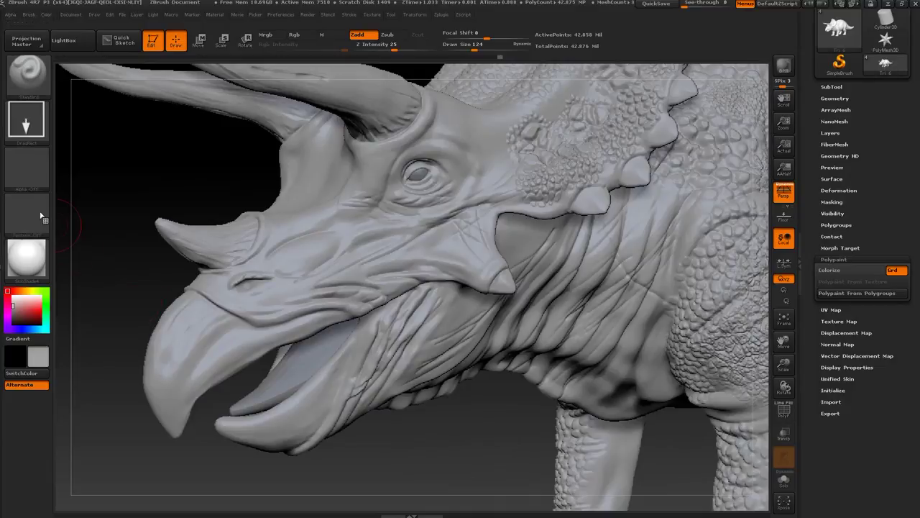
{"action": "left_click", "coordinate": [27, 169]}
{"action": "left_click", "coordinate": [362, 178]}
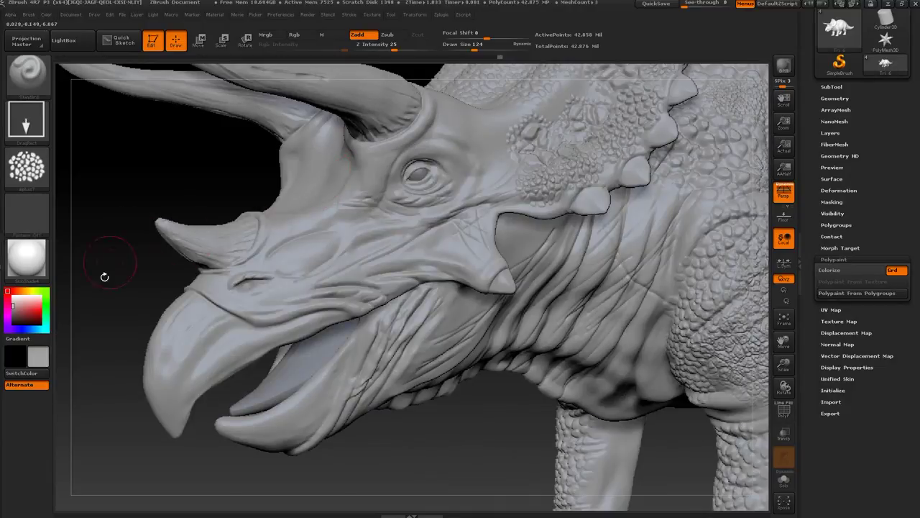
{"action": "left_click_drag", "start_coordinate": [105, 275], "coordinate": [92, 229], "text": "alt"}
{"action": "left_click_drag", "start_coordinate": [432, 282], "coordinate": [402, 327]}
{"action": "key", "text": "ctrl+z"}
Set Z Intensity to 29 and Draw Size to 46, and stamp a first scale patch beside the nostril.
{"action": "left_click_drag", "start_coordinate": [394, 48], "coordinate": [397, 48]}
{"action": "left_click_drag", "start_coordinate": [84, 230], "coordinate": [226, 305], "text": "alt"}
{"action": "key", "text": "s"}
{"action": "left_click_drag", "start_coordinate": [234, 275], "coordinate": [222, 274]}
{"action": "mouse_move", "coordinate": [162, 287]}
{"action": "left_mouse_down", "text": "alt"}
{"action": "mouse_move", "coordinate": [197, 280]}
{"action": "mouse_move", "coordinate": [209, 256]}
{"action": "mouse_move", "coordinate": [256, 291]}
{"action": "left_mouse_up", "text": "alt"}
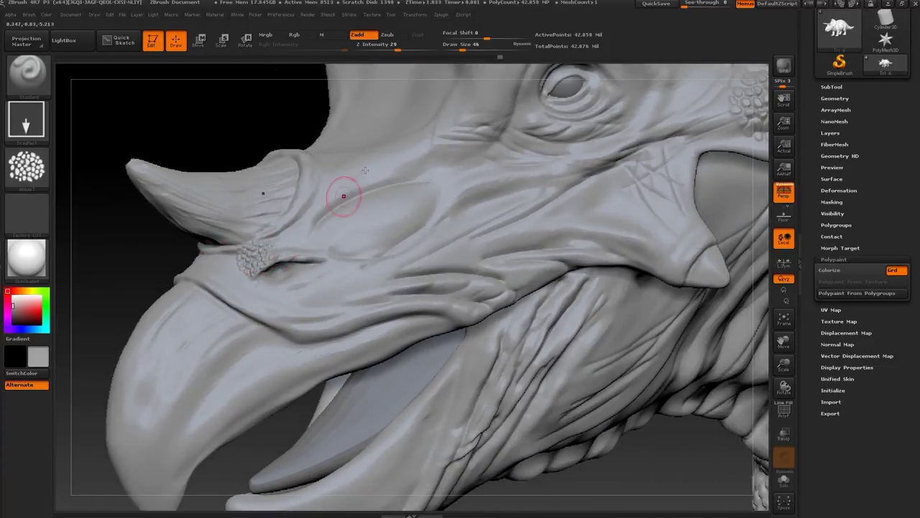
Raise Z Intensity to 35 and stamp scale patches above and in front of the nostril.
{"action": "left_click_drag", "start_coordinate": [397, 48], "coordinate": [402, 48]}
{"action": "left_click_drag", "start_coordinate": [288, 243], "coordinate": [306, 264]}
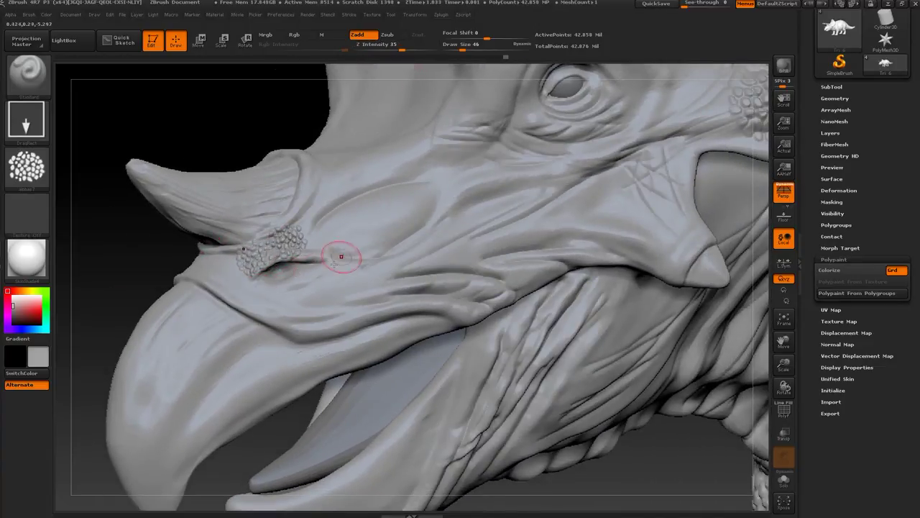
{"action": "left_click_drag", "start_coordinate": [222, 269], "coordinate": [267, 315]}
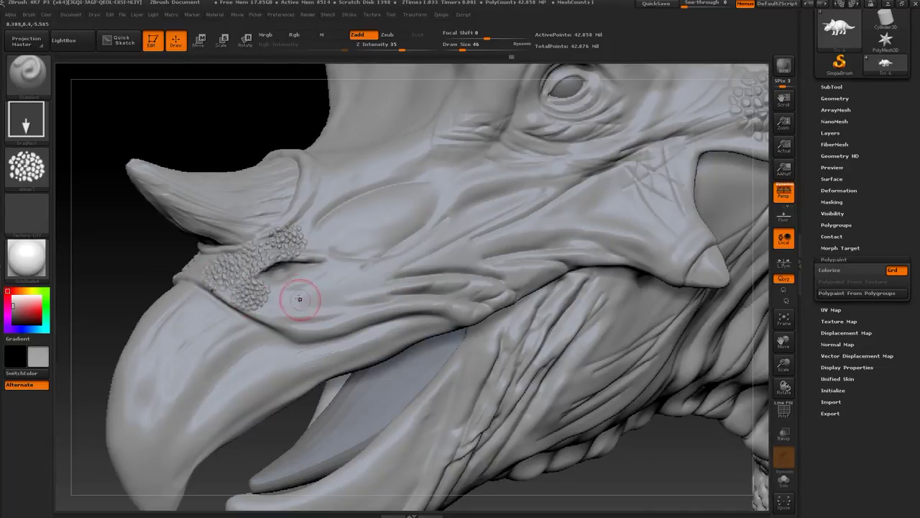
Set Z Intensity back to 29 and stamp scales below and behind the nostril.
{"action": "left_click_drag", "start_coordinate": [402, 48], "coordinate": [398, 47]}
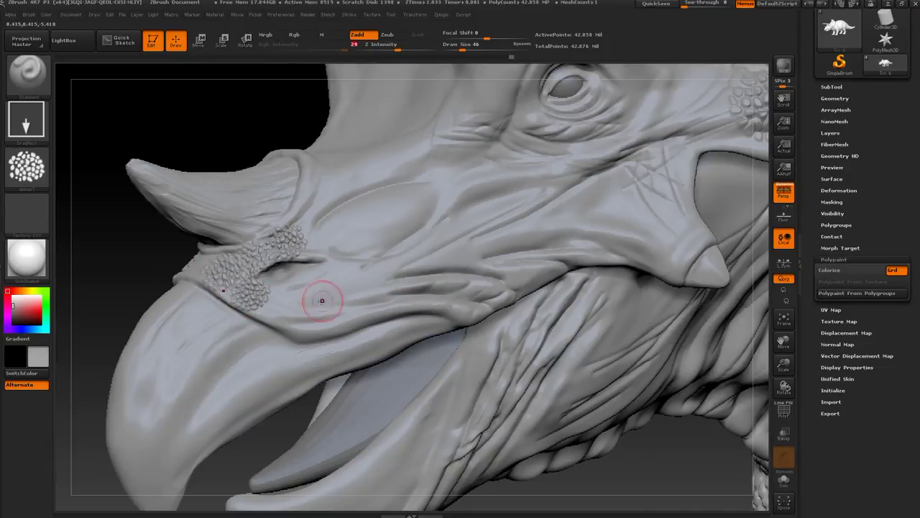
{"action": "left_click_drag", "start_coordinate": [276, 290], "coordinate": [290, 315]}
{"action": "left_click_drag", "start_coordinate": [317, 282], "coordinate": [341, 313]}
Stamp a band of overlapping scales from the nose horn's base along the upper snout to beneath the eye.
{"action": "left_click_drag", "start_coordinate": [108, 260], "coordinate": [35, 347], "text": "alt"}
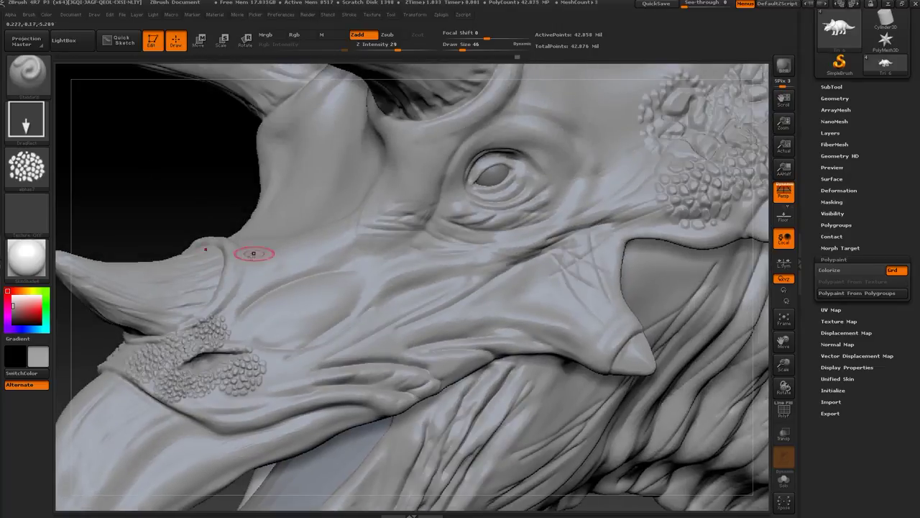
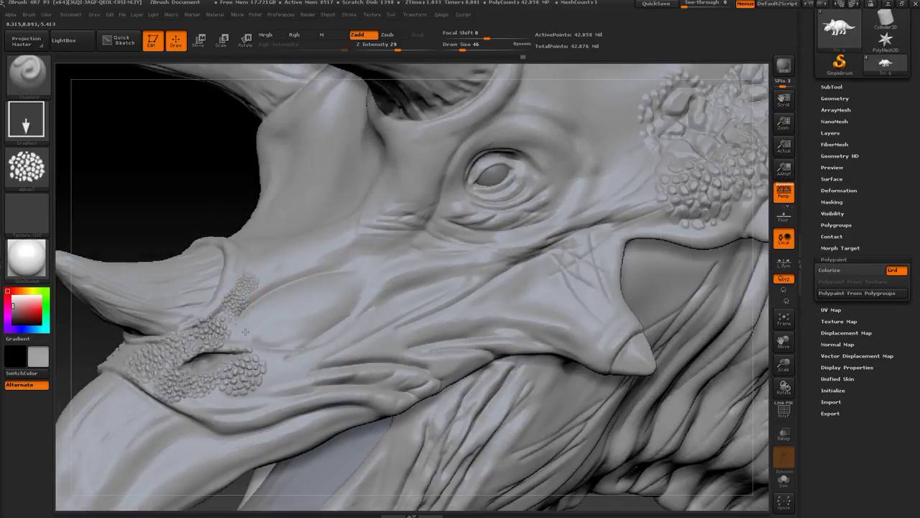
{"action": "left_click_drag", "start_coordinate": [276, 273], "coordinate": [289, 305]}
{"action": "left_click_drag", "start_coordinate": [314, 259], "coordinate": [327, 296]}
{"action": "mouse_move", "coordinate": [354, 251]}
{"action": "left_mouse_down"}
{"action": "mouse_move", "coordinate": [362, 292]}
{"action": "mouse_move", "coordinate": [403, 293]}
{"action": "mouse_move", "coordinate": [398, 327]}
{"action": "left_mouse_up"}
{"action": "left_click_drag", "start_coordinate": [423, 278], "coordinate": [438, 310]}
{"action": "left_click_drag", "start_coordinate": [464, 268], "coordinate": [478, 301]}
{"action": "left_click_drag", "start_coordinate": [436, 236], "coordinate": [445, 276]}
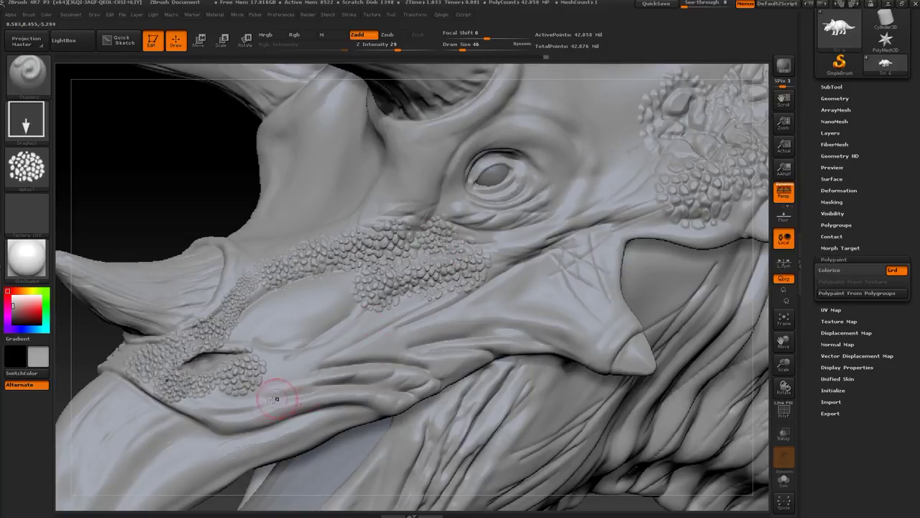
Stamp scales along the upper lip from below the nostril back to the corner of the mouth.
{"action": "left_click_drag", "start_coordinate": [219, 402], "coordinate": [274, 428]}
{"action": "left_click_drag", "start_coordinate": [291, 393], "coordinate": [320, 417]}
{"action": "left_click_drag", "start_coordinate": [327, 381], "coordinate": [385, 399]}
{"action": "left_click_drag", "start_coordinate": [366, 358], "coordinate": [391, 385]}
{"action": "left_click_drag", "start_coordinate": [174, 186], "coordinate": [153, 187]}
{"action": "left_click_drag", "start_coordinate": [411, 383], "coordinate": [436, 423]}
{"action": "left_click_drag", "start_coordinate": [449, 361], "coordinate": [469, 386]}
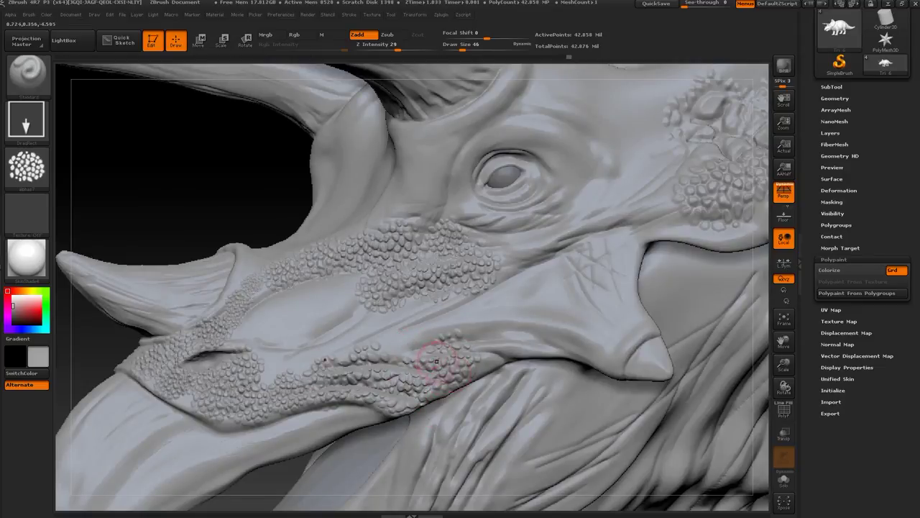
Fill the smooth gap between the upper snout band and the lip with more scale stamps.
{"action": "left_click_drag", "start_coordinate": [413, 342], "coordinate": [432, 365]}
{"action": "left_click_drag", "start_coordinate": [378, 332], "coordinate": [397, 352]}
{"action": "left_click_drag", "start_coordinate": [186, 183], "coordinate": [177, 179]}
{"action": "left_click_drag", "start_coordinate": [348, 340], "coordinate": [294, 398]}
Switch to the larger cracked-scale alpha, alpha8, and stamp big scales in the hollow above and behind the nostril.
{"action": "left_click", "coordinate": [32, 170]}
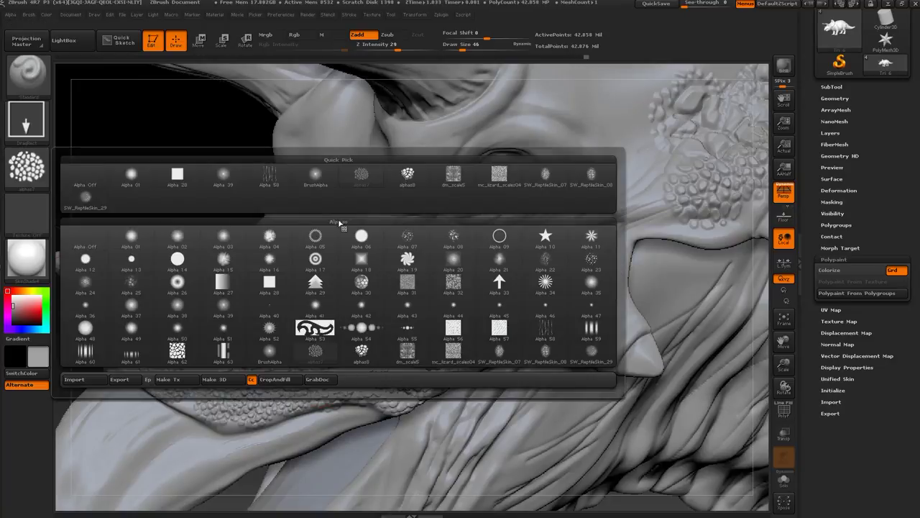
{"action": "left_click", "coordinate": [407, 176]}
{"action": "mouse_move", "coordinate": [264, 317]}
{"action": "left_mouse_down"}
{"action": "mouse_move", "coordinate": [310, 308]}
{"action": "mouse_move", "coordinate": [271, 287]}
{"action": "mouse_move", "coordinate": [256, 349]}
{"action": "mouse_move", "coordinate": [252, 265]}
{"action": "left_mouse_up"}
{"action": "left_click_drag", "start_coordinate": [311, 310], "coordinate": [310, 268]}
{"action": "left_click_drag", "start_coordinate": [353, 293], "coordinate": [341, 251]}
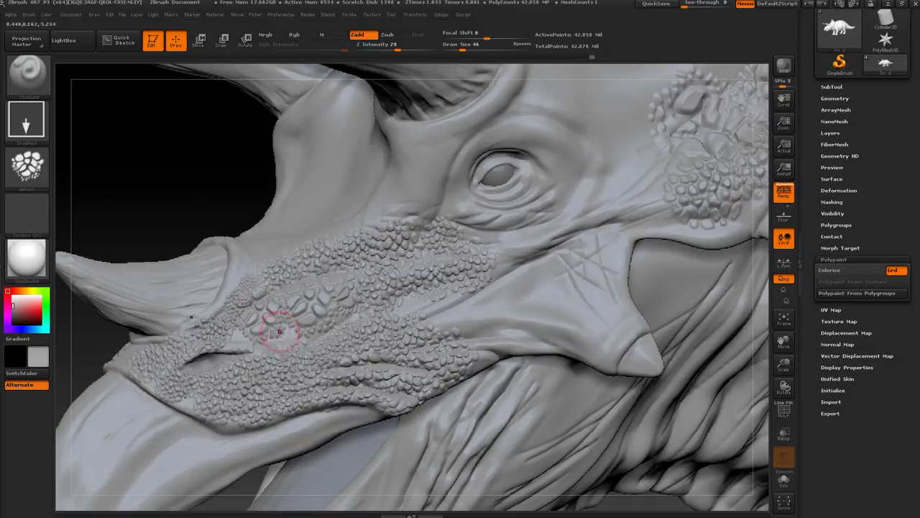
Switch to the rounded-scale alpha7 and stamp scales from the corner of the mouth down the fleshy band behind the lower beak.
{"action": "left_click_drag", "start_coordinate": [190, 190], "coordinate": [216, 235], "text": "alt"}
{"action": "left_click_drag", "start_coordinate": [383, 457], "coordinate": [374, 341], "text": "alt"}
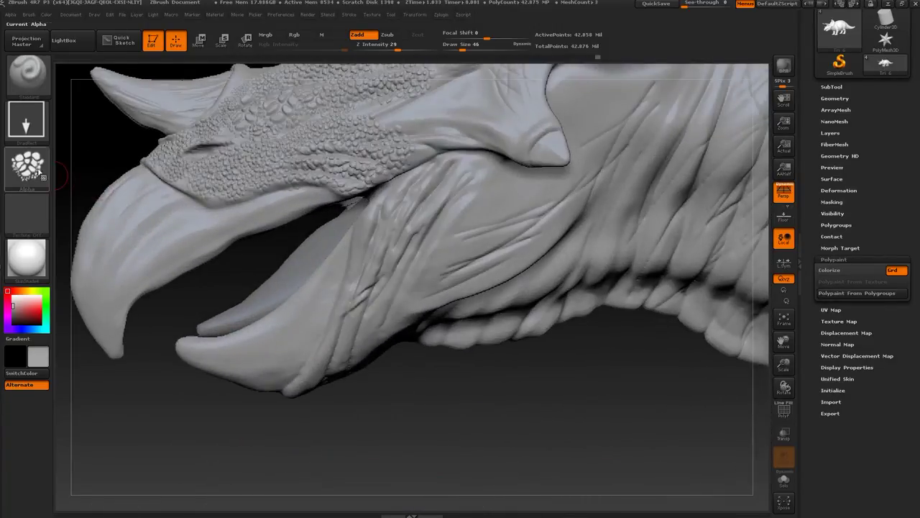
{"action": "left_click", "coordinate": [27, 165]}
{"action": "left_click", "coordinate": [361, 176]}
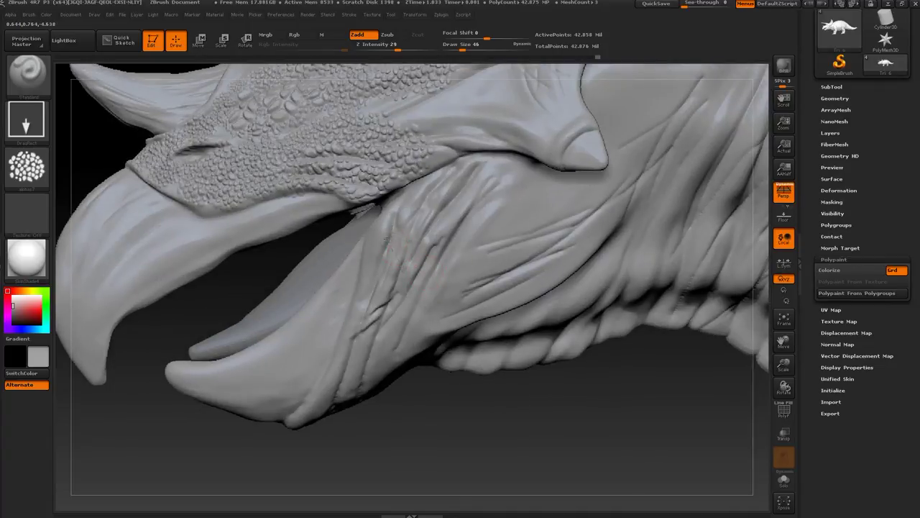
{"action": "left_click_drag", "start_coordinate": [391, 239], "coordinate": [418, 273]}
{"action": "left_click_drag", "start_coordinate": [422, 200], "coordinate": [455, 241]}
{"action": "left_click_drag", "start_coordinate": [392, 273], "coordinate": [413, 301]}
{"action": "left_click_drag", "start_coordinate": [410, 424], "coordinate": [428, 392]}
{"action": "left_click_drag", "start_coordinate": [406, 276], "coordinate": [427, 302]}
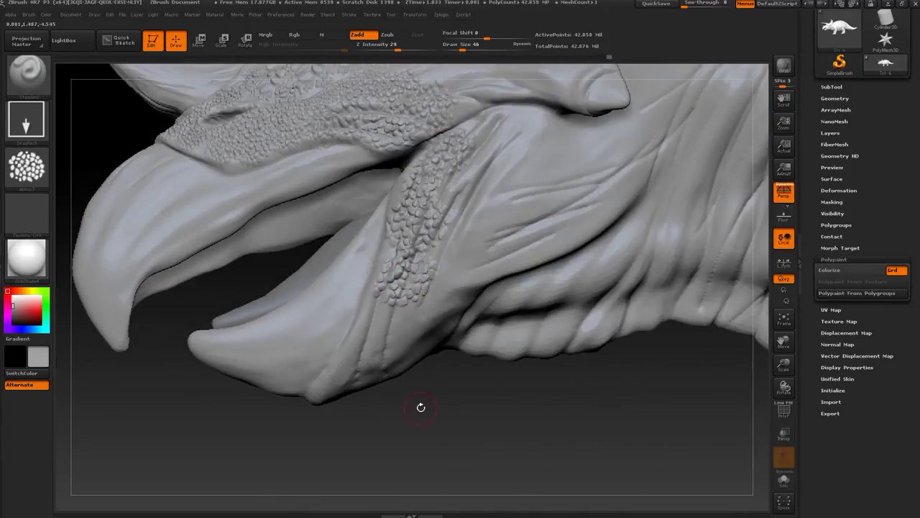
Extend the scale stamps along the skin edge behind the lower beak and around the underside of the chin.
{"action": "left_click_drag", "start_coordinate": [421, 408], "coordinate": [428, 374]}
{"action": "left_click_drag", "start_coordinate": [411, 263], "coordinate": [405, 332]}
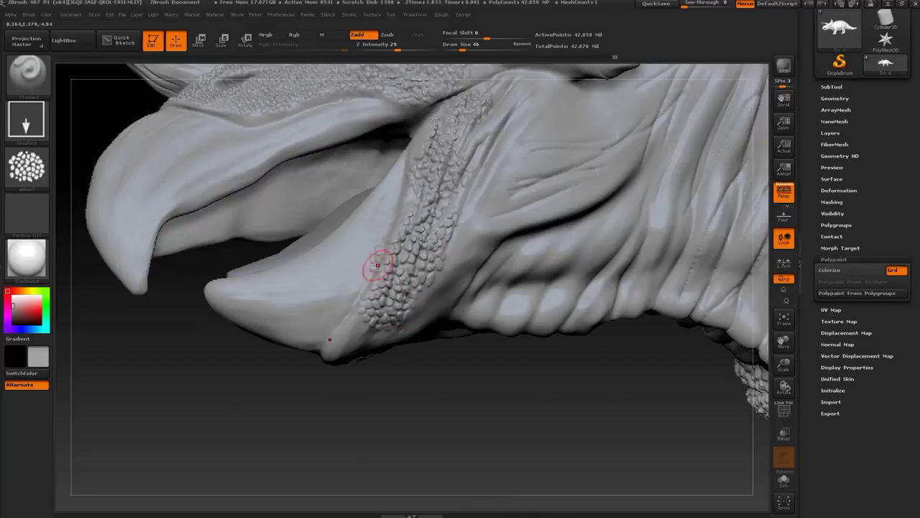
{"action": "left_click_drag", "start_coordinate": [377, 265], "coordinate": [375, 252], "text": "shift"}
{"action": "left_click_drag", "start_coordinate": [375, 428], "coordinate": [381, 349], "text": "alt"}
{"action": "left_click_drag", "start_coordinate": [359, 304], "coordinate": [367, 337]}
{"action": "left_click_drag", "start_coordinate": [364, 397], "coordinate": [406, 392]}
{"action": "left_click_drag", "start_coordinate": [338, 414], "coordinate": [275, 489]}
{"action": "left_click_drag", "start_coordinate": [350, 327], "coordinate": [369, 359]}
{"action": "left_click_drag", "start_coordinate": [386, 284], "coordinate": [415, 324]}
{"action": "left_click_drag", "start_coordinate": [318, 460], "coordinate": [366, 480]}
{"action": "left_click_drag", "start_coordinate": [315, 377], "coordinate": [342, 410]}
Undo the last scale stamp beneath the chin and stamp the smooth gap there again.
{"action": "key", "text": "ctrl"}
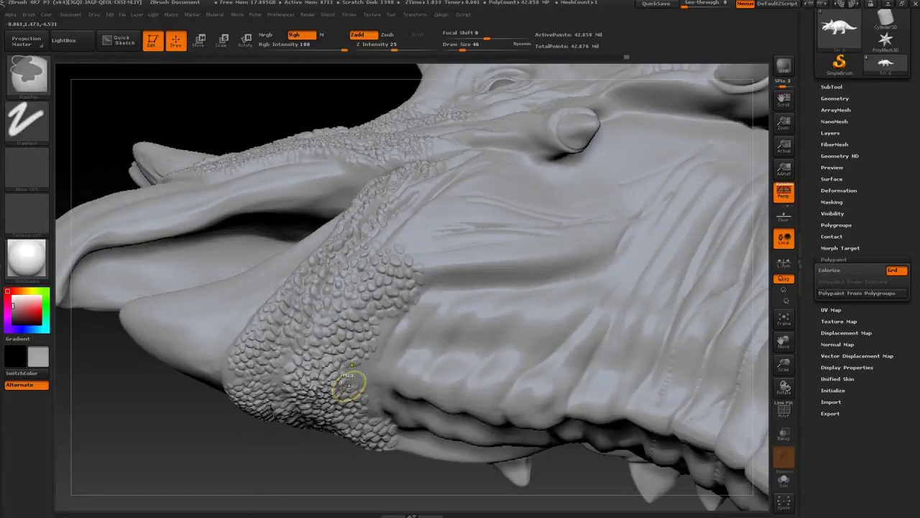
{"action": "key", "text": "ctrl+z"}
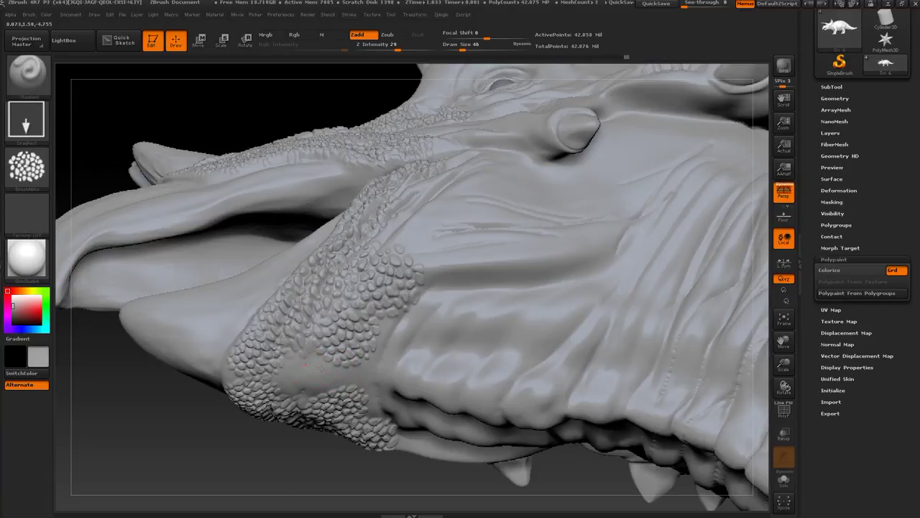
{"action": "left_click_drag", "start_coordinate": [307, 364], "coordinate": [436, 371]}
Stamp scales over the cheek horn's base, from beneath the eye toward its smooth tip.
{"action": "mouse_move", "coordinate": [381, 464]}
{"action": "left_mouse_down"}
{"action": "mouse_move", "coordinate": [338, 468]}
{"action": "mouse_move", "coordinate": [420, 439]}
{"action": "mouse_move", "coordinate": [384, 436]}
{"action": "mouse_move", "coordinate": [392, 450]}
{"action": "mouse_move", "coordinate": [353, 448]}
{"action": "left_mouse_up"}
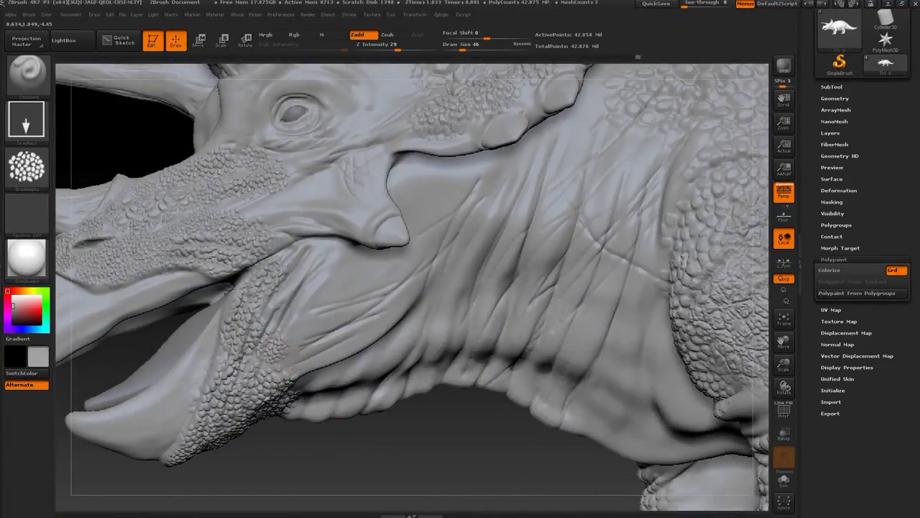
{"action": "mouse_move", "coordinate": [389, 422]}
{"action": "left_mouse_down"}
{"action": "mouse_move", "coordinate": [362, 421]}
{"action": "mouse_move", "coordinate": [331, 502]}
{"action": "left_mouse_up"}
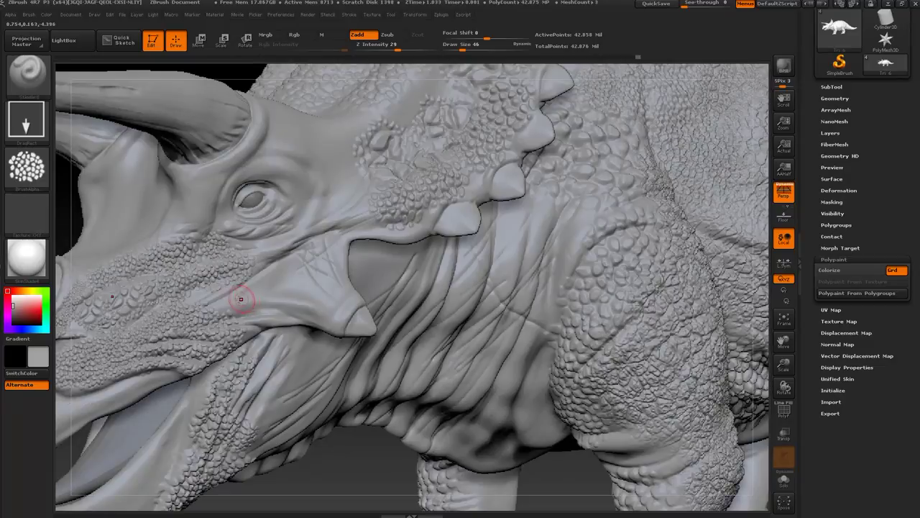
{"action": "left_click_drag", "start_coordinate": [247, 303], "coordinate": [272, 330]}
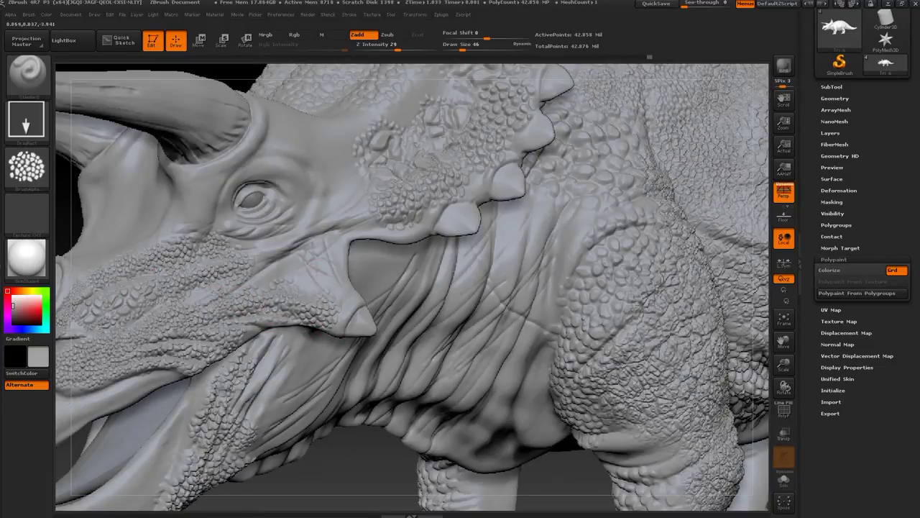
{"action": "left_click_drag", "start_coordinate": [303, 269], "coordinate": [324, 307]}
{"action": "left_click_drag", "start_coordinate": [270, 265], "coordinate": [284, 293]}
Stamp scales across the forehead between the brow horns and onto the smooth area behind them.
{"action": "right_click_drag", "start_coordinate": [332, 362], "coordinate": [351, 404], "text": "alt"}
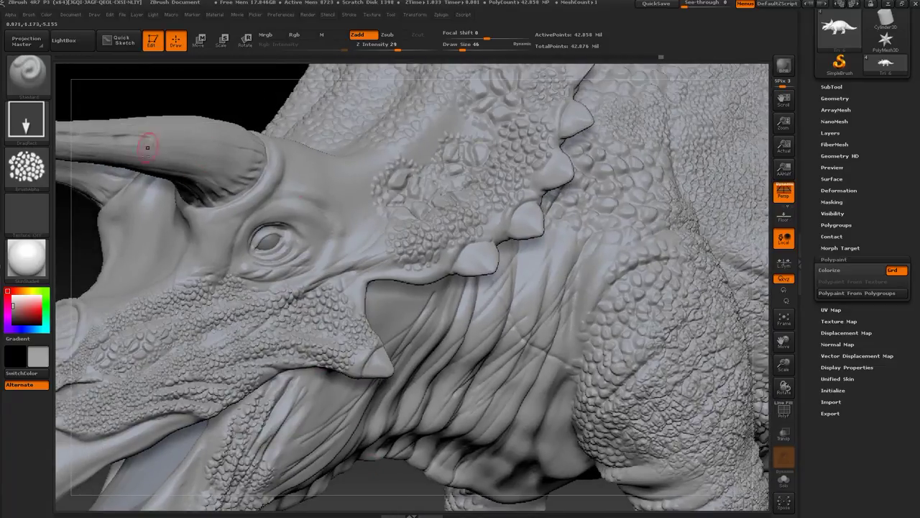
{"action": "left_click_drag", "start_coordinate": [72, 215], "coordinate": [237, 293]}
{"action": "left_click_drag", "start_coordinate": [193, 212], "coordinate": [222, 260]}
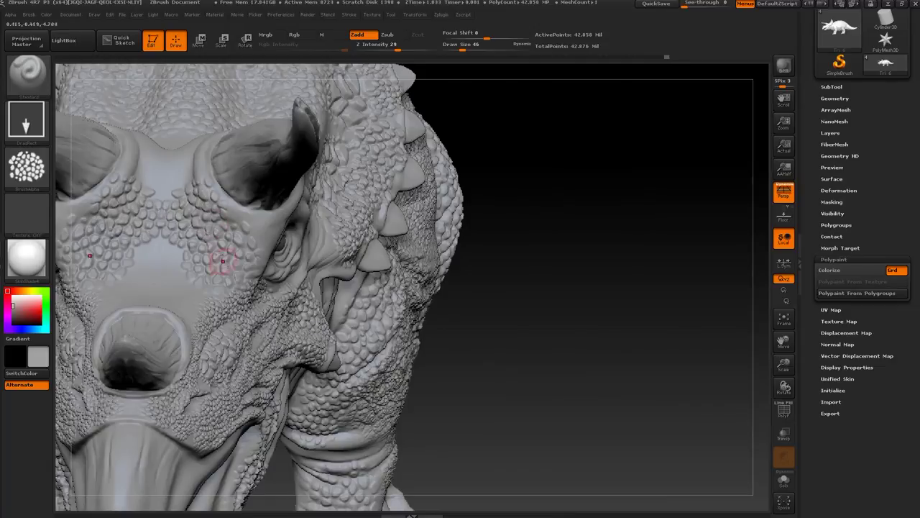
{"action": "left_click_drag", "start_coordinate": [181, 166], "coordinate": [189, 192]}
{"action": "left_click_drag", "start_coordinate": [559, 149], "coordinate": [317, 266]}
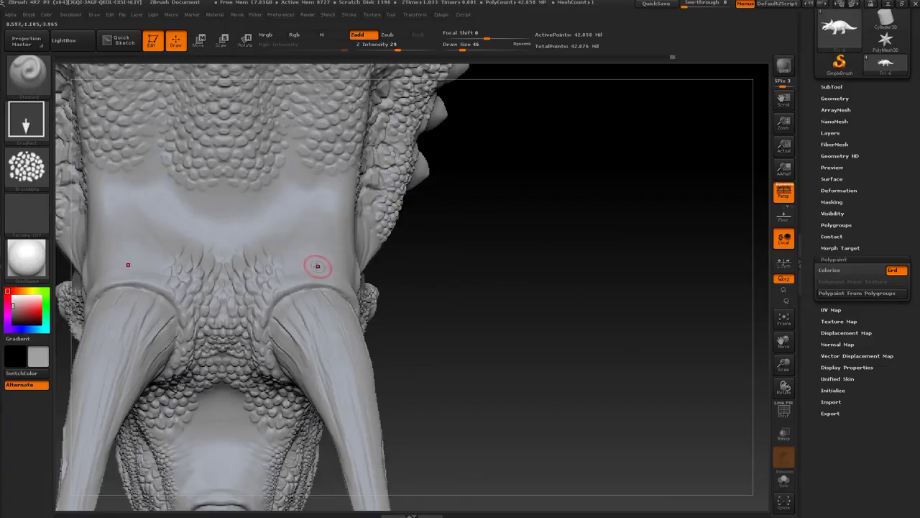
{"action": "left_click_drag", "start_coordinate": [450, 231], "coordinate": [430, 255]}
{"action": "left_click_drag", "start_coordinate": [249, 246], "coordinate": [332, 299]}
Turn on BackfaceMask in the brush's auto masking while facing the back of the frill.
{"action": "left_click_drag", "start_coordinate": [530, 260], "coordinate": [627, 246], "text": "alt"}
{"action": "left_click_drag", "start_coordinate": [649, 206], "coordinate": [550, 172]}
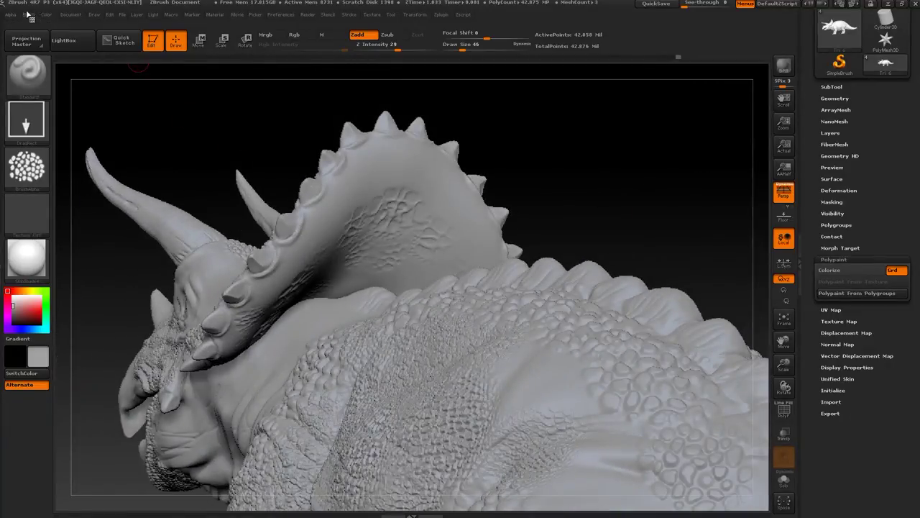
{"action": "left_click", "coordinate": [29, 14]}
{"action": "left_click", "coordinate": [78, 335]}
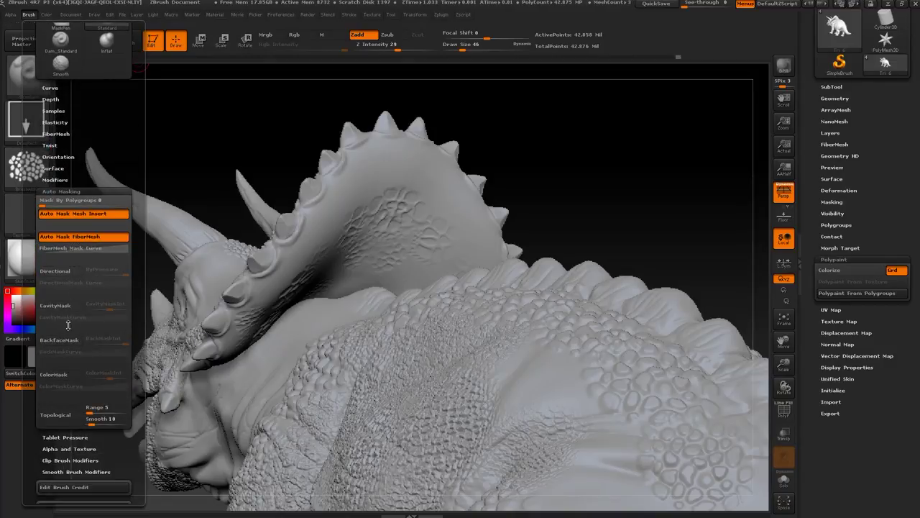
{"action": "left_click", "coordinate": [60, 343]}
Adjust the draw size and stamp a band of scales on the frill's back along its spiked rim.
{"action": "left_click_drag", "start_coordinate": [578, 166], "coordinate": [450, 271]}
{"action": "key", "text": "s"}
{"action": "left_click_drag", "start_coordinate": [271, 313], "coordinate": [287, 316]}
{"action": "left_click_drag", "start_coordinate": [209, 312], "coordinate": [241, 338]}
{"action": "left_click_drag", "start_coordinate": [522, 231], "coordinate": [468, 263]}
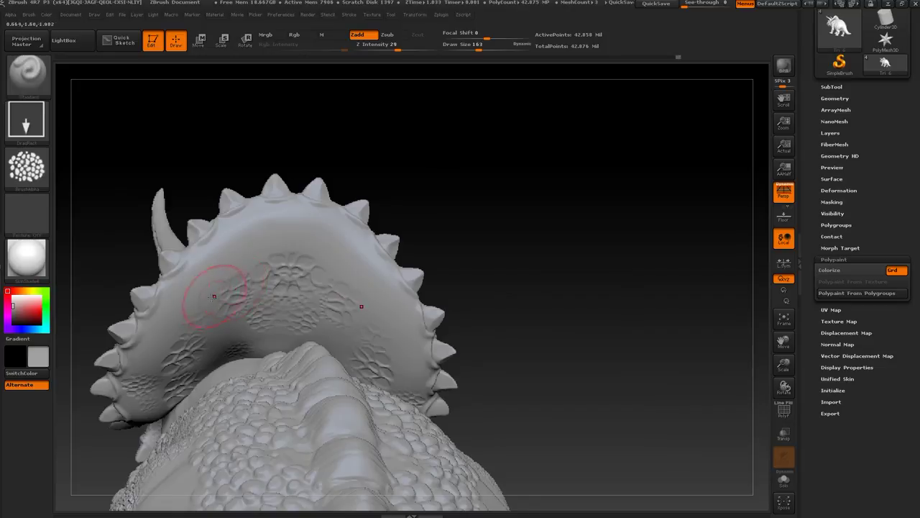
{"action": "key", "text": "s"}
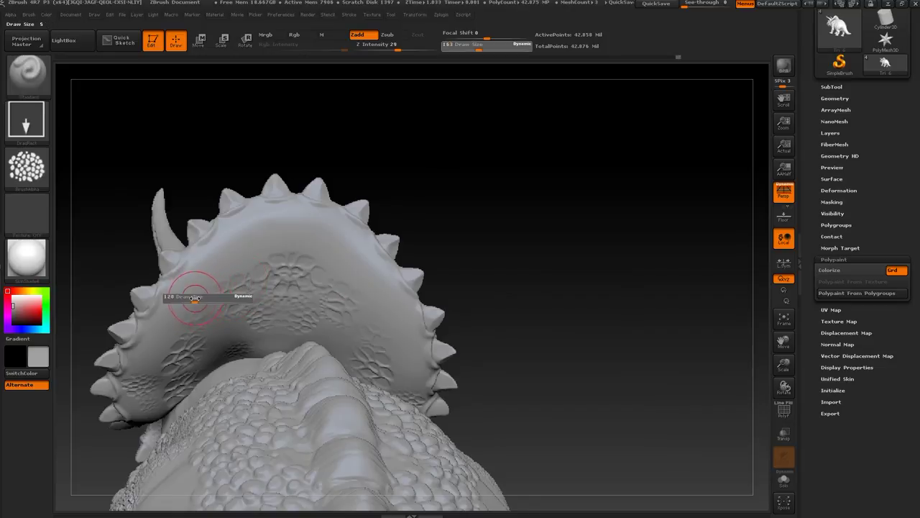
{"action": "left_click_drag", "start_coordinate": [181, 287], "coordinate": [188, 300]}
{"action": "left_click_drag", "start_coordinate": [214, 266], "coordinate": [227, 285]}
{"action": "left_click_drag", "start_coordinate": [244, 238], "coordinate": [261, 261]}
{"action": "left_click_drag", "start_coordinate": [295, 226], "coordinate": [296, 271]}
{"action": "left_click_drag", "start_coordinate": [335, 170], "coordinate": [252, 126]}
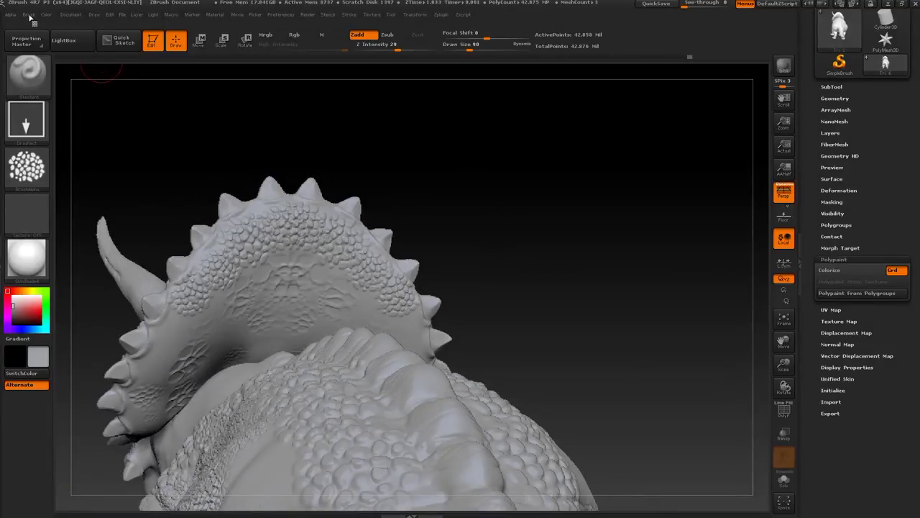
Fill the centre and lower side of the frill's back with more scale stamps.
{"action": "left_click_drag", "start_coordinate": [554, 257], "coordinate": [528, 248]}
{"action": "left_click_drag", "start_coordinate": [219, 310], "coordinate": [239, 328]}
{"action": "left_click_drag", "start_coordinate": [258, 292], "coordinate": [271, 335]}
{"action": "left_click_drag", "start_coordinate": [289, 285], "coordinate": [291, 306]}
{"action": "left_click_drag", "start_coordinate": [482, 227], "coordinate": [628, 185]}
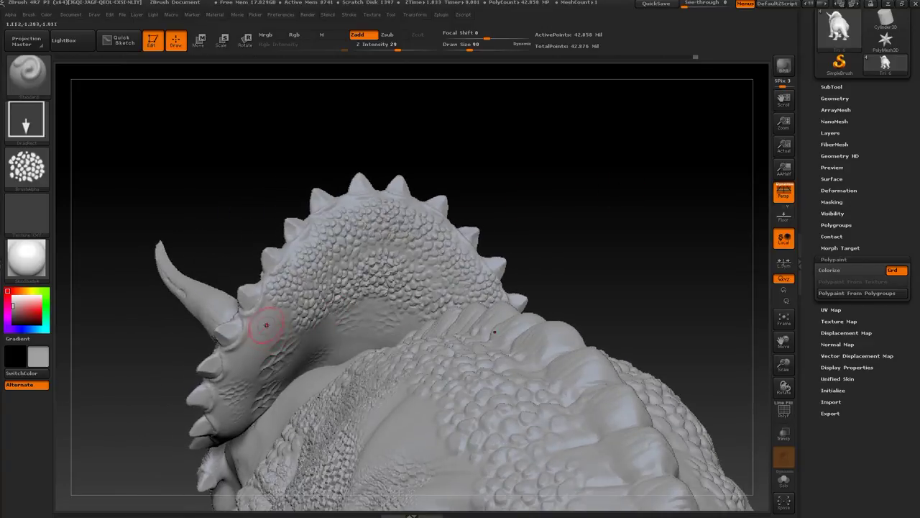
{"action": "left_click_drag", "start_coordinate": [292, 353], "coordinate": [266, 411]}
{"action": "left_click_drag", "start_coordinate": [276, 364], "coordinate": [294, 396]}
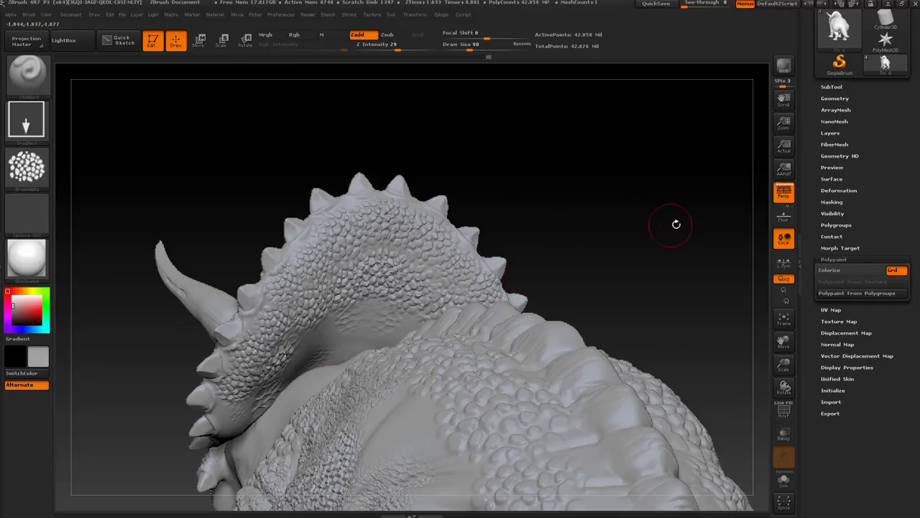
Soften the scales on the frill's back with the Smooth brush at draw size 212.
{"action": "left_click_drag", "start_coordinate": [676, 224], "coordinate": [565, 234]}
{"action": "left_click_drag", "start_coordinate": [290, 350], "coordinate": [362, 325], "text": "shift"}
{"action": "mouse_move", "coordinate": [626, 277]}
{"action": "left_mouse_down"}
{"action": "mouse_move", "coordinate": [586, 233]}
{"action": "mouse_move", "coordinate": [617, 248]}
{"action": "left_mouse_up"}
{"action": "key", "text": "s"}
{"action": "mouse_move", "coordinate": [340, 311]}
{"action": "left_mouse_down"}
{"action": "mouse_move", "coordinate": [352, 314]}
{"action": "mouse_move", "coordinate": [373, 296]}
{"action": "left_mouse_up"}
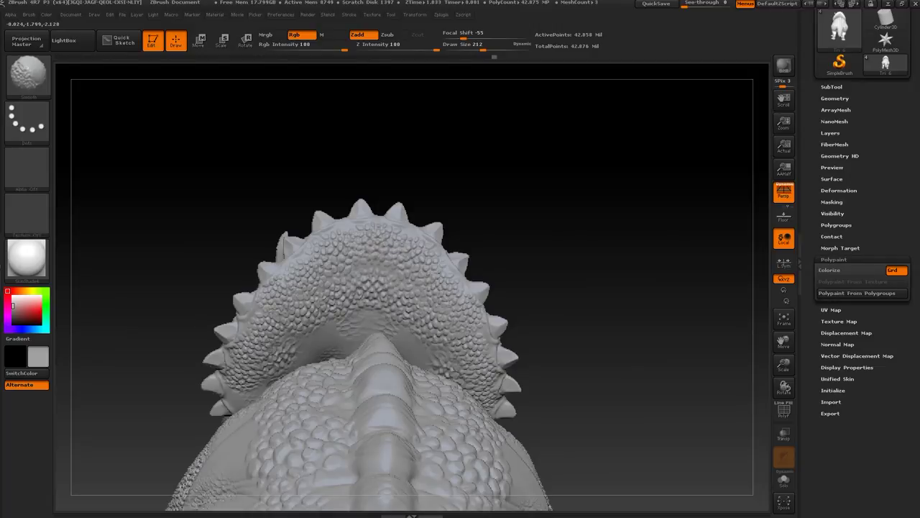
Set the draw size to 101 and stamp scales into the smooth gap on the frill's front above the eye.
{"action": "mouse_move", "coordinate": [637, 283]}
{"action": "left_mouse_down"}
{"action": "mouse_move", "coordinate": [594, 220]}
{"action": "mouse_move", "coordinate": [584, 226]}
{"action": "left_mouse_up"}
{"action": "key", "text": "s"}
{"action": "left_click_drag", "start_coordinate": [485, 260], "coordinate": [495, 302]}
{"action": "mouse_move", "coordinate": [495, 302]}
{"action": "left_mouse_down", "text": "alt"}
{"action": "mouse_move", "coordinate": [535, 173]}
{"action": "mouse_move", "coordinate": [553, 295]}
{"action": "left_mouse_up", "text": "alt"}
{"action": "key", "text": "s"}
{"action": "left_click_drag", "start_coordinate": [362, 355], "coordinate": [353, 355]}
{"action": "right_click_drag", "start_coordinate": [353, 356], "coordinate": [382, 360]}
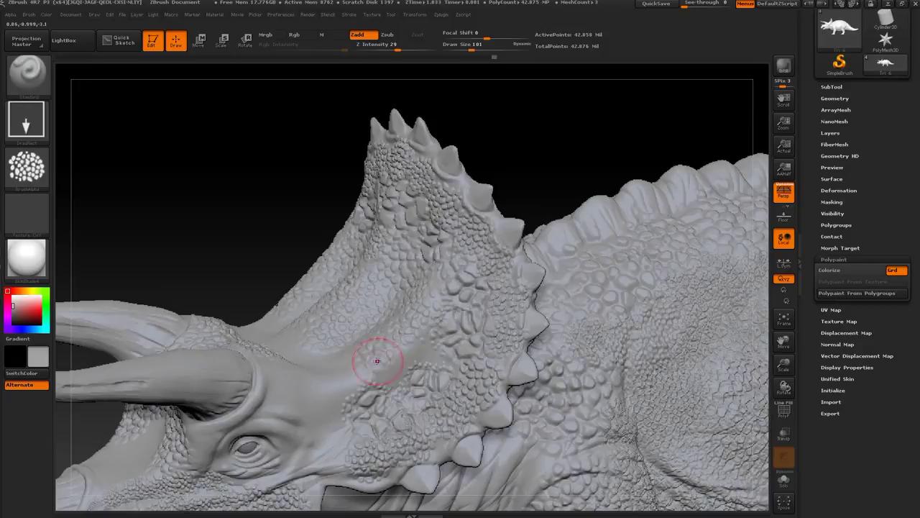
{"action": "key", "text": "shift"}
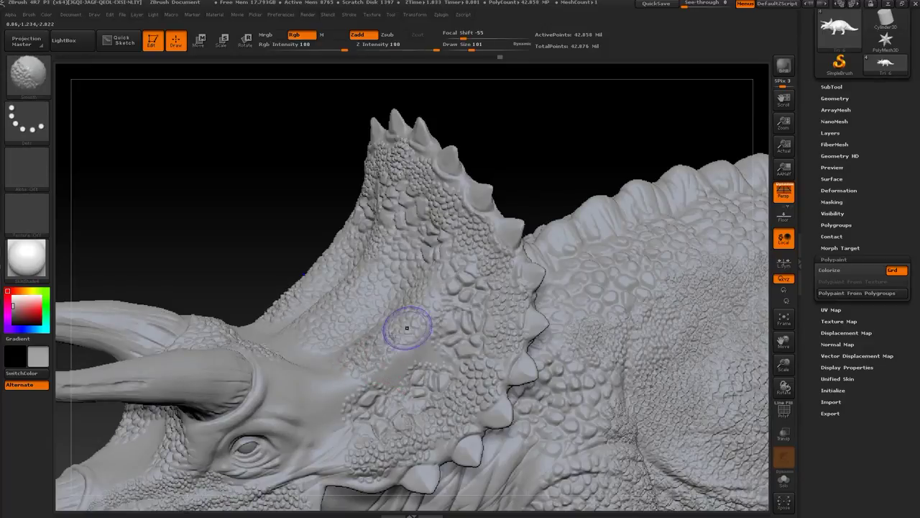
{"action": "mouse_move", "coordinate": [414, 340]}
{"action": "left_mouse_down"}
{"action": "mouse_move", "coordinate": [398, 362]}
{"action": "mouse_move", "coordinate": [400, 389]}
{"action": "mouse_move", "coordinate": [368, 365]}
{"action": "left_mouse_up"}
Switch to the SW_ReptileSkin_29 alpha and stamp fine scales across the upper thigh of the hind leg.
{"action": "mouse_move", "coordinate": [576, 188]}
{"action": "left_mouse_down", "text": "alt"}
{"action": "mouse_move", "coordinate": [645, 216]}
{"action": "mouse_move", "coordinate": [507, 169]}
{"action": "left_mouse_up", "text": "alt"}
{"action": "mouse_move", "coordinate": [507, 170]}
{"action": "left_mouse_down", "text": "alt"}
{"action": "mouse_move", "coordinate": [573, 239]}
{"action": "mouse_move", "coordinate": [551, 220]}
{"action": "mouse_move", "coordinate": [603, 181]}
{"action": "left_mouse_up", "text": "alt"}
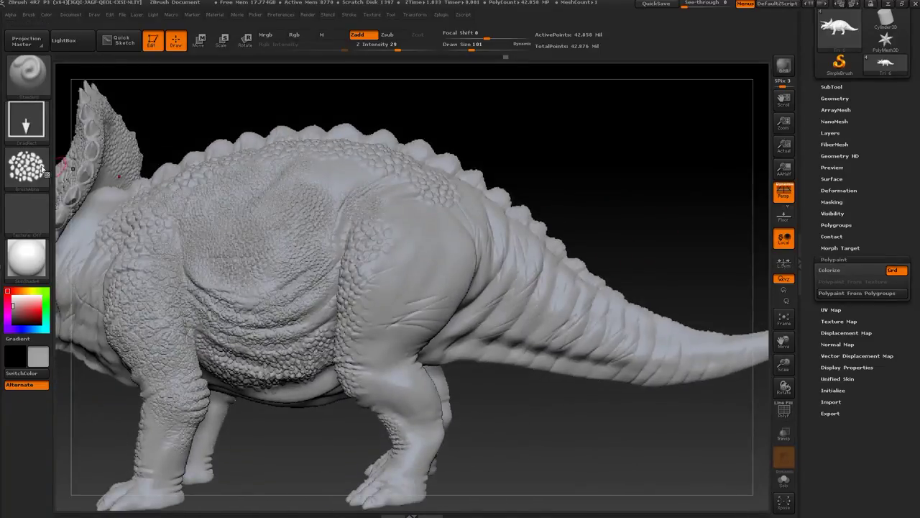
{"action": "left_click", "coordinate": [26, 167]}
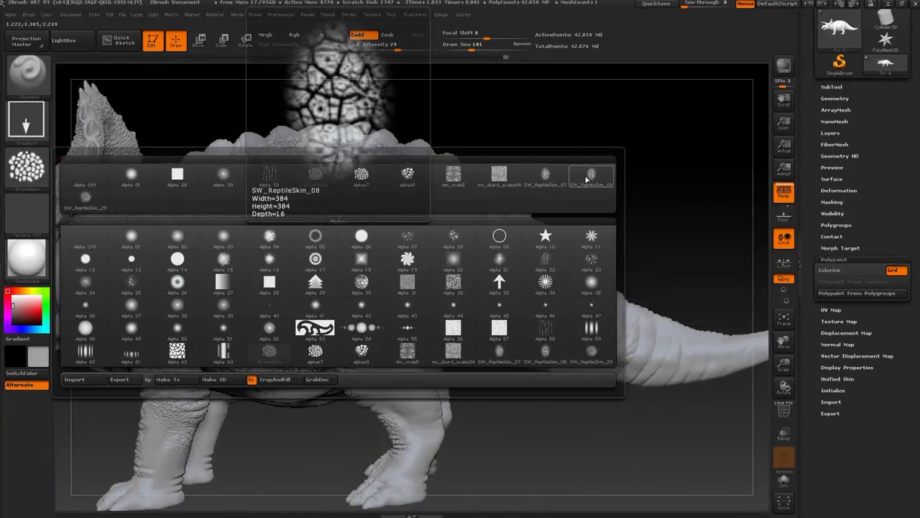
{"action": "left_click", "coordinate": [84, 196]}
{"action": "left_click_drag", "start_coordinate": [568, 146], "coordinate": [544, 163]}
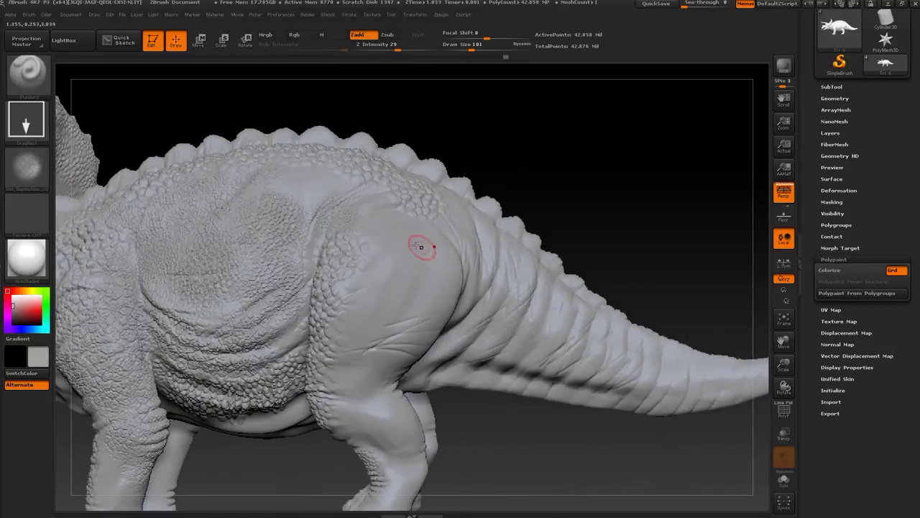
{"action": "left_click_drag", "start_coordinate": [434, 306], "coordinate": [456, 338]}
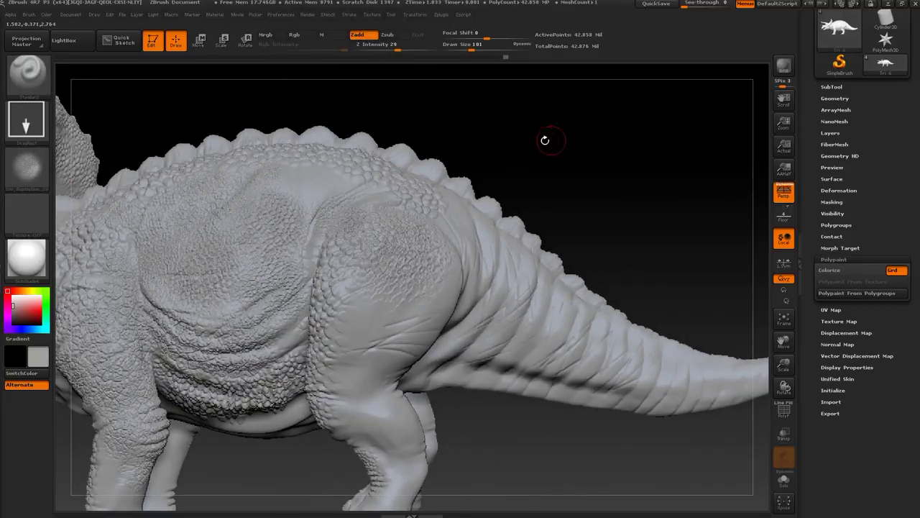
Stamp fine reptile scales over the jaw muscle, cheek and front of the neck, using the Smooth brush at draw size 234.
{"action": "left_click_drag", "start_coordinate": [538, 144], "coordinate": [739, 126], "text": "alt"}
{"action": "left_click_drag", "start_coordinate": [219, 410], "coordinate": [364, 350], "text": "alt"}
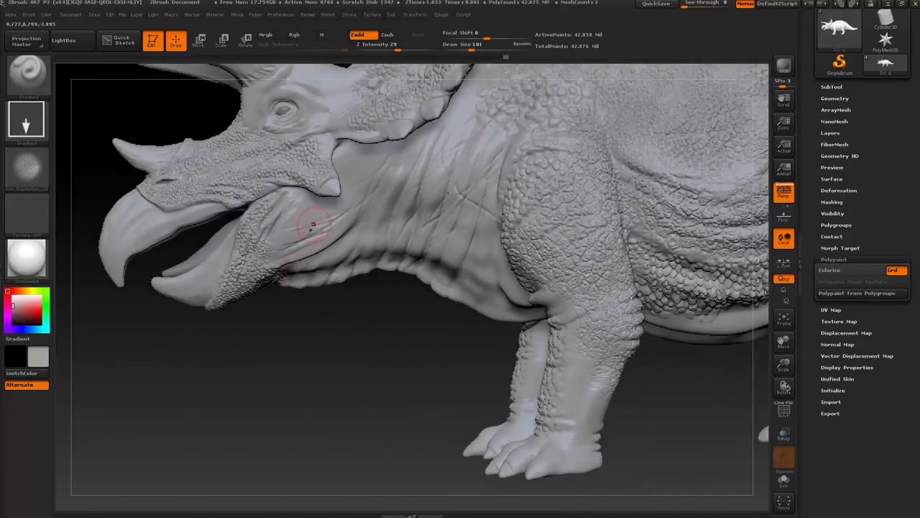
{"action": "left_click_drag", "start_coordinate": [266, 307], "coordinate": [286, 290]}
{"action": "left_click_drag", "start_coordinate": [335, 368], "coordinate": [287, 420]}
{"action": "left_click_drag", "start_coordinate": [280, 246], "coordinate": [286, 284]}
{"action": "mouse_move", "coordinate": [283, 404]}
{"action": "left_mouse_down"}
{"action": "mouse_move", "coordinate": [302, 360]}
{"action": "mouse_move", "coordinate": [314, 377]}
{"action": "mouse_move", "coordinate": [277, 441]}
{"action": "mouse_move", "coordinate": [275, 410]}
{"action": "left_mouse_up"}
{"action": "key", "text": "s"}
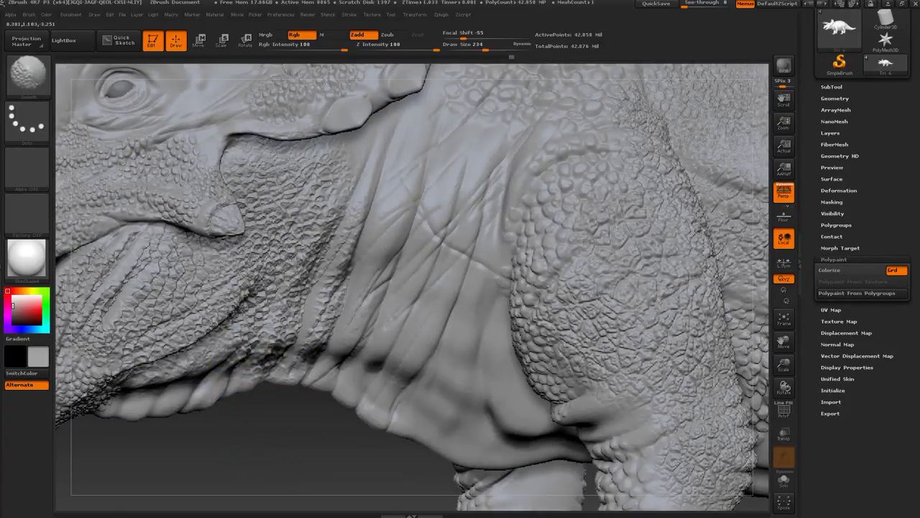
Continue the fine scale stamps over the neck wrinkles back to the shoulder and down the throat at draw size 182.
{"action": "left_click_drag", "start_coordinate": [210, 402], "coordinate": [296, 387]}
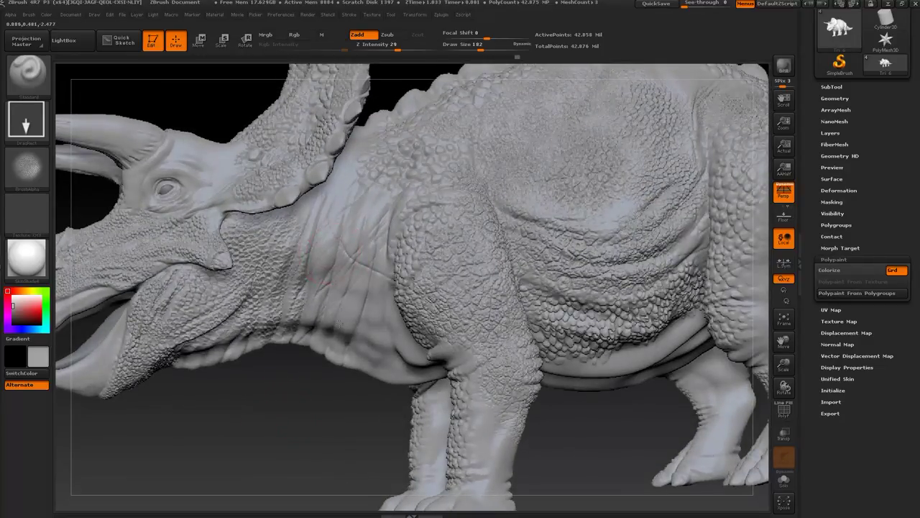
{"action": "left_click_drag", "start_coordinate": [249, 419], "coordinate": [313, 294]}
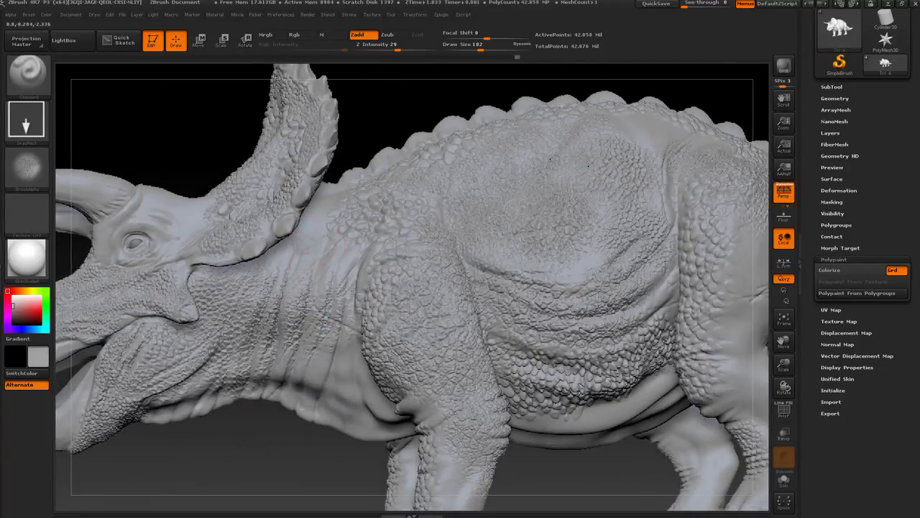
{"action": "left_click_drag", "start_coordinate": [160, 473], "coordinate": [209, 458]}
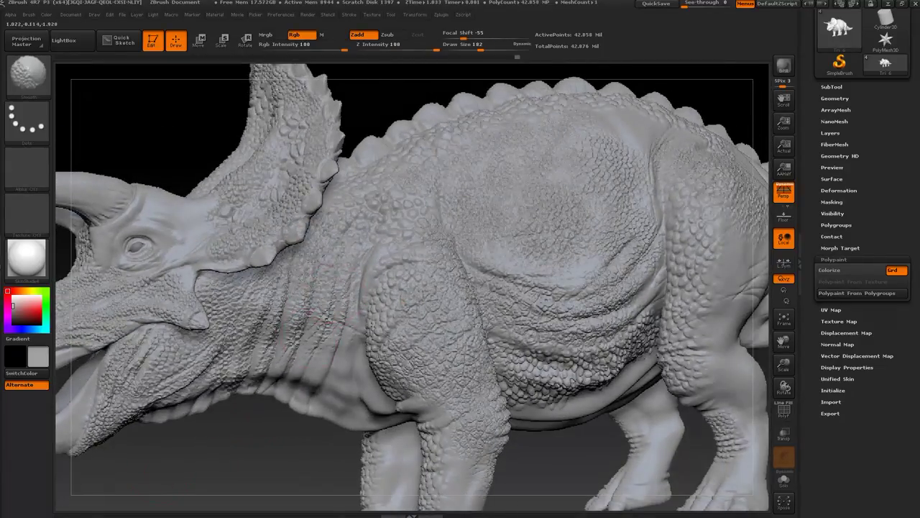
{"action": "left_click_drag", "start_coordinate": [317, 446], "coordinate": [309, 346], "text": "alt"}
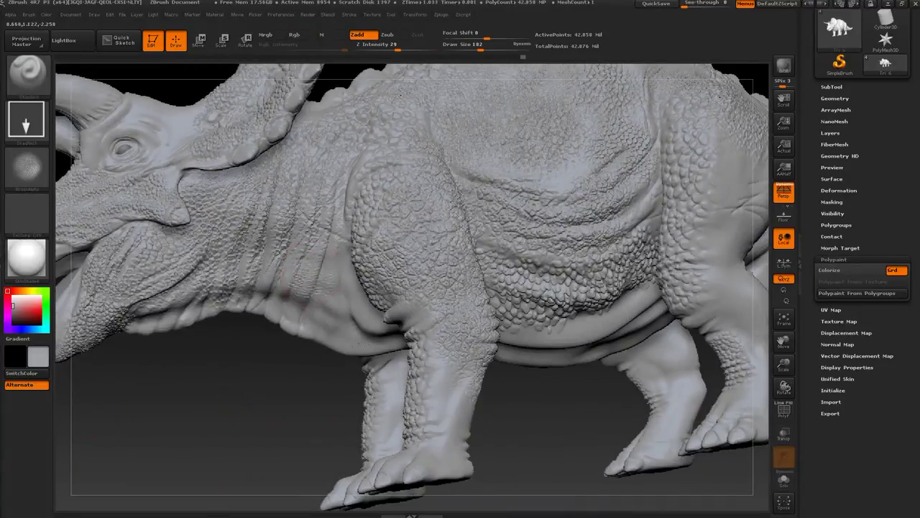
{"action": "left_click_drag", "start_coordinate": [216, 393], "coordinate": [260, 385]}
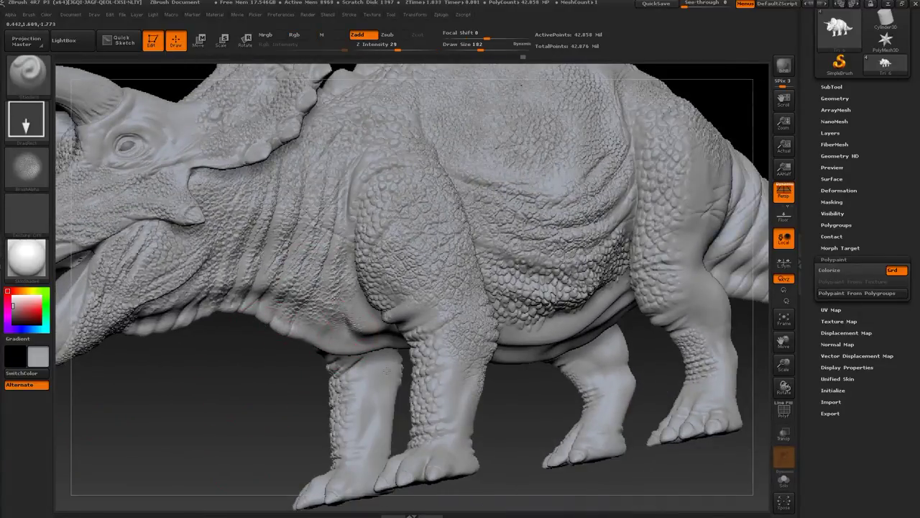
{"action": "left_click", "coordinate": [200, 404], "text": "alt"}
Stamp fine scales along the underside of the neck at draw size 83 and blend them using the Smooth brush at draw size 223.
{"action": "mouse_move", "coordinate": [606, 367]}
{"action": "left_mouse_down"}
{"action": "mouse_move", "coordinate": [666, 364]}
{"action": "mouse_move", "coordinate": [699, 273]}
{"action": "mouse_move", "coordinate": [222, 369]}
{"action": "mouse_move", "coordinate": [181, 357]}
{"action": "left_mouse_up"}
{"action": "key", "text": "s"}
{"action": "left_click_drag", "start_coordinate": [181, 360], "coordinate": [181, 401]}
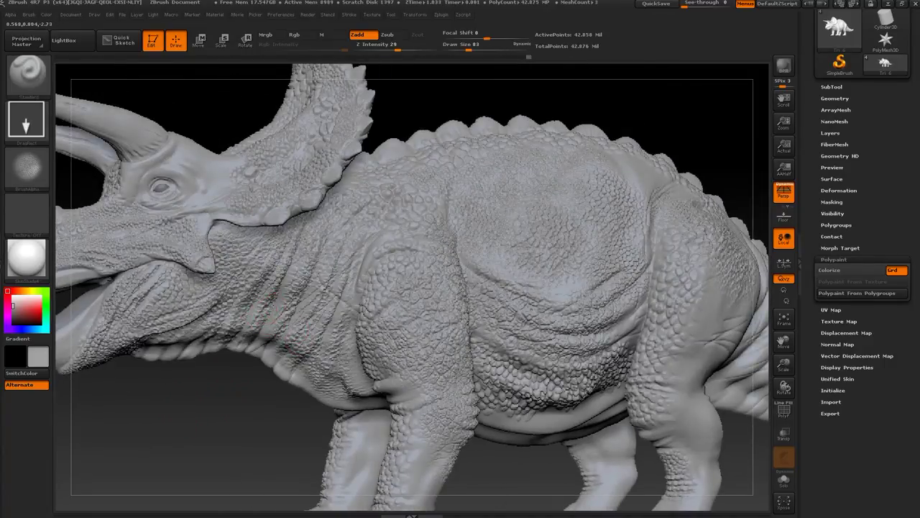
{"action": "left_click_drag", "start_coordinate": [309, 259], "coordinate": [263, 337], "text": "shift"}
{"action": "key", "text": "s"}
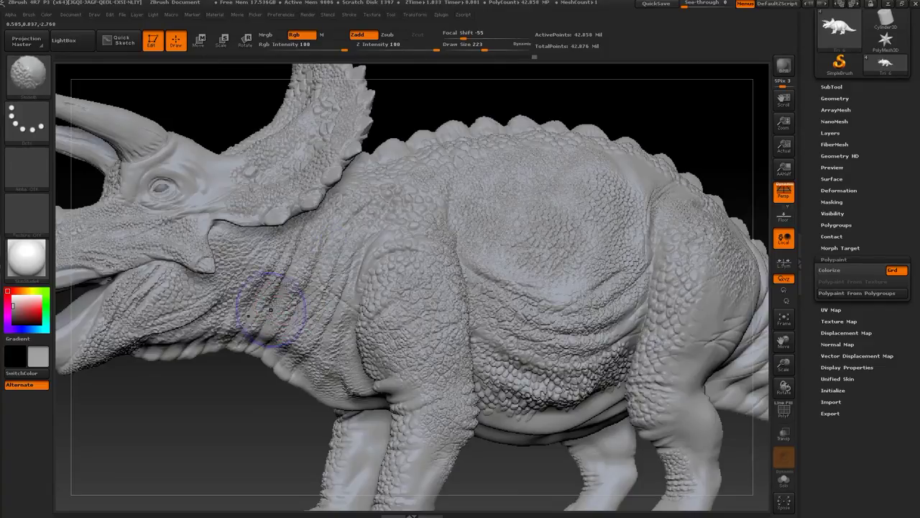
Set the draw size to 128 and stamp fine scales down the outer side of the front leg below the elbow.
{"action": "mouse_move", "coordinate": [284, 402]}
{"action": "left_mouse_down", "text": "alt"}
{"action": "mouse_move", "coordinate": [288, 309]}
{"action": "mouse_move", "coordinate": [177, 362]}
{"action": "mouse_move", "coordinate": [197, 349]}
{"action": "mouse_move", "coordinate": [211, 400]}
{"action": "mouse_move", "coordinate": [204, 392]}
{"action": "mouse_move", "coordinate": [339, 340]}
{"action": "left_mouse_up", "text": "alt"}
{"action": "key", "text": "s"}
{"action": "key", "text": "s"}
{"action": "left_click_drag", "start_coordinate": [513, 305], "coordinate": [544, 334]}
{"action": "left_click_drag", "start_coordinate": [602, 398], "coordinate": [574, 368]}
{"action": "left_click_drag", "start_coordinate": [574, 369], "coordinate": [528, 318], "text": "alt"}
{"action": "key", "text": "s"}
{"action": "left_click_drag", "start_coordinate": [489, 228], "coordinate": [497, 228]}
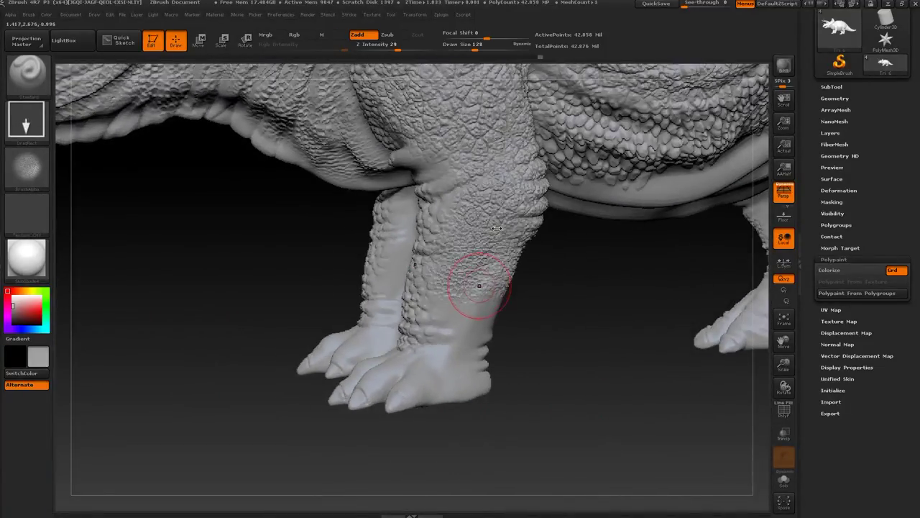
Switch to the alpha7 scale alpha at Z intensity 21 and stamp scales over the lower front leg above the foot.
{"action": "key", "text": "shift"}
{"action": "left_click", "coordinate": [28, 168]}
{"action": "left_click", "coordinate": [374, 184]}
{"action": "left_click_drag", "start_coordinate": [397, 45], "coordinate": [392, 45]}
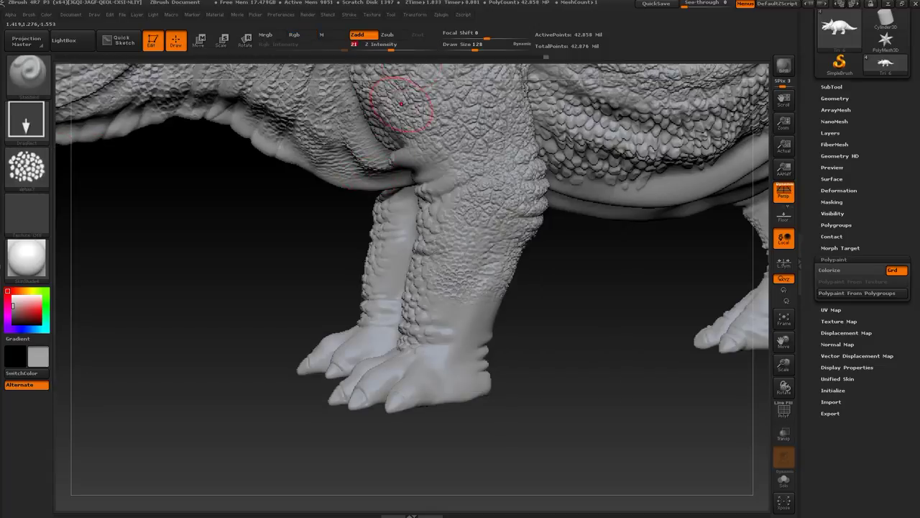
{"action": "left_click_drag", "start_coordinate": [565, 333], "coordinate": [467, 310]}
{"action": "left_click_drag", "start_coordinate": [417, 336], "coordinate": [436, 353]}
{"action": "left_click_drag", "start_coordinate": [547, 324], "coordinate": [461, 306]}
{"action": "left_click_drag", "start_coordinate": [441, 353], "coordinate": [443, 348]}
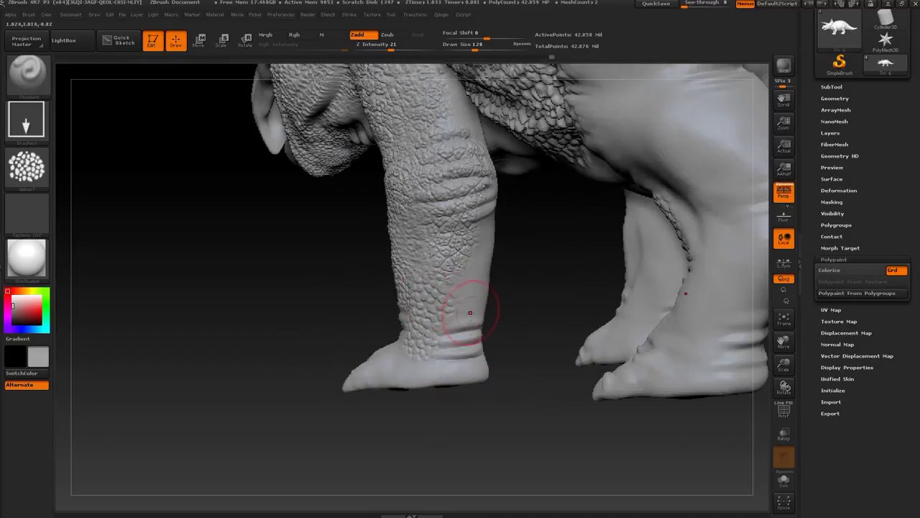
Continue the scale stamps around the smooth back side of the front leg down to the ankle.
{"action": "left_click_drag", "start_coordinate": [528, 296], "coordinate": [467, 331]}
{"action": "left_click_drag", "start_coordinate": [558, 318], "coordinate": [489, 316]}
{"action": "mouse_move", "coordinate": [434, 305]}
{"action": "left_mouse_down"}
{"action": "mouse_move", "coordinate": [453, 276]}
{"action": "mouse_move", "coordinate": [444, 256]}
{"action": "left_mouse_up"}
{"action": "left_click_drag", "start_coordinate": [514, 295], "coordinate": [576, 314]}
{"action": "left_click_drag", "start_coordinate": [508, 361], "coordinate": [521, 387]}
Stamp scales from the rump along the side of the tail to its tip.
{"action": "left_click_drag", "start_coordinate": [415, 399], "coordinate": [302, 446], "text": "alt"}
{"action": "mouse_move", "coordinate": [612, 194]}
{"action": "left_mouse_down"}
{"action": "mouse_move", "coordinate": [580, 234]}
{"action": "mouse_move", "coordinate": [542, 237]}
{"action": "left_mouse_up"}
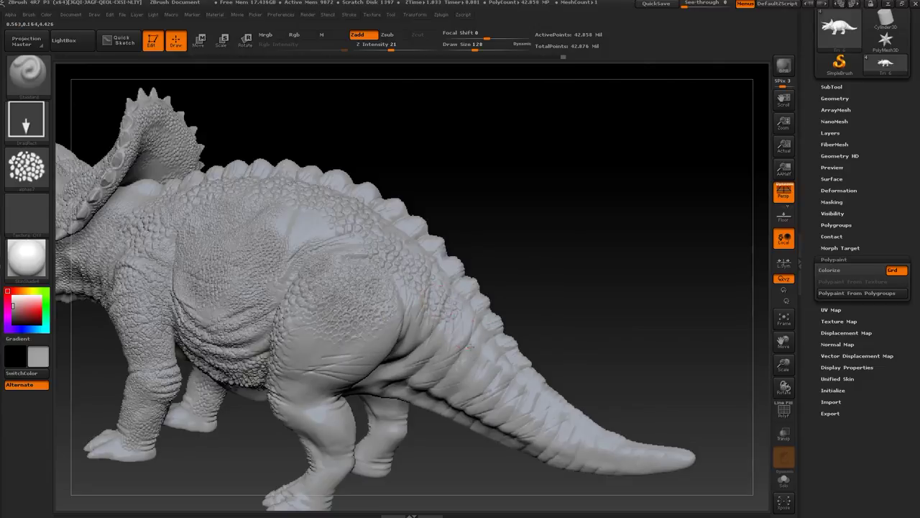
{"action": "left_click_drag", "start_coordinate": [564, 357], "coordinate": [583, 285]}
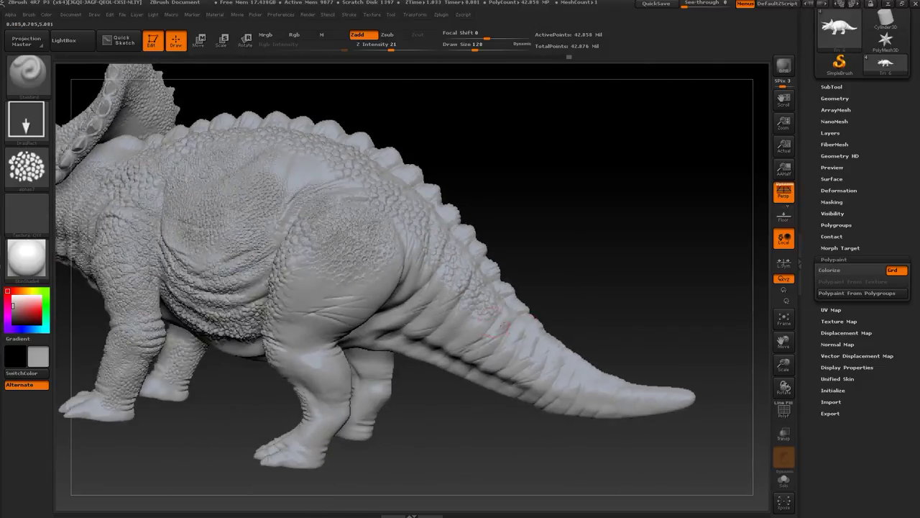
{"action": "left_click_drag", "start_coordinate": [589, 387], "coordinate": [592, 389]}
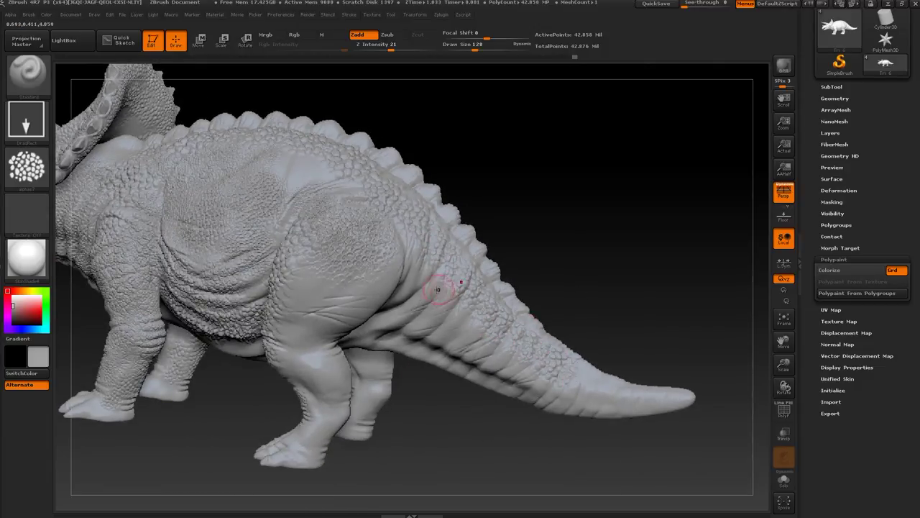
{"action": "left_click_drag", "start_coordinate": [570, 312], "coordinate": [504, 243]}
{"action": "left_click_drag", "start_coordinate": [588, 197], "coordinate": [585, 237]}
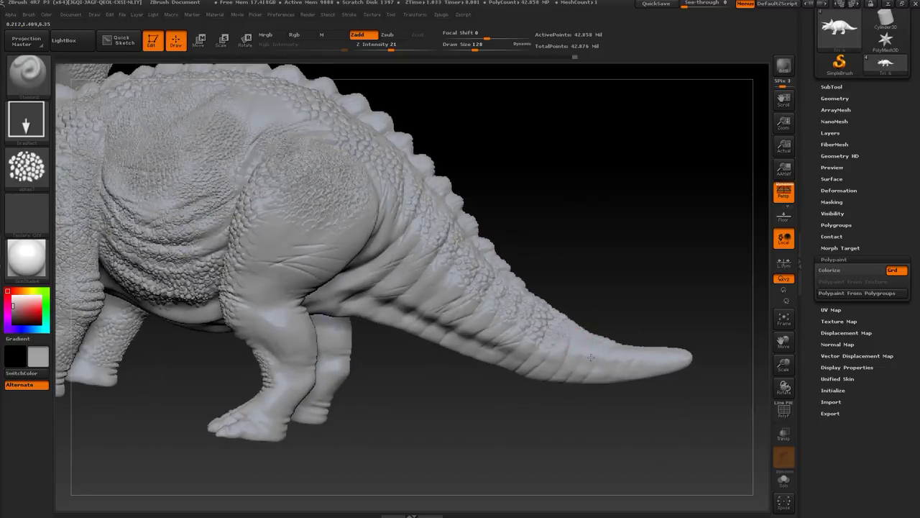
{"action": "mouse_move", "coordinate": [647, 249]}
{"action": "left_mouse_down"}
{"action": "mouse_move", "coordinate": [557, 158]}
{"action": "mouse_move", "coordinate": [619, 253]}
{"action": "left_mouse_up"}
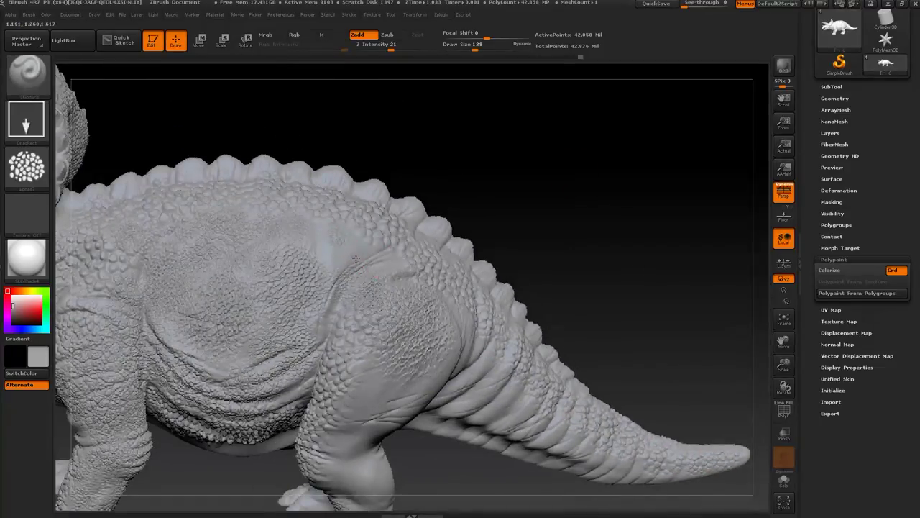
Fill the smooth gaps around the eye, the brow and the base of the frill behind the horns with scales.
{"action": "left_click_drag", "start_coordinate": [560, 250], "coordinate": [614, 153], "text": "alt"}
{"action": "mouse_move", "coordinate": [615, 154]}
{"action": "left_mouse_down", "text": "alt"}
{"action": "mouse_move", "coordinate": [692, 203]}
{"action": "mouse_move", "coordinate": [569, 161]}
{"action": "mouse_move", "coordinate": [668, 158]}
{"action": "mouse_move", "coordinate": [421, 199]}
{"action": "mouse_move", "coordinate": [411, 266]}
{"action": "left_mouse_up", "text": "alt"}
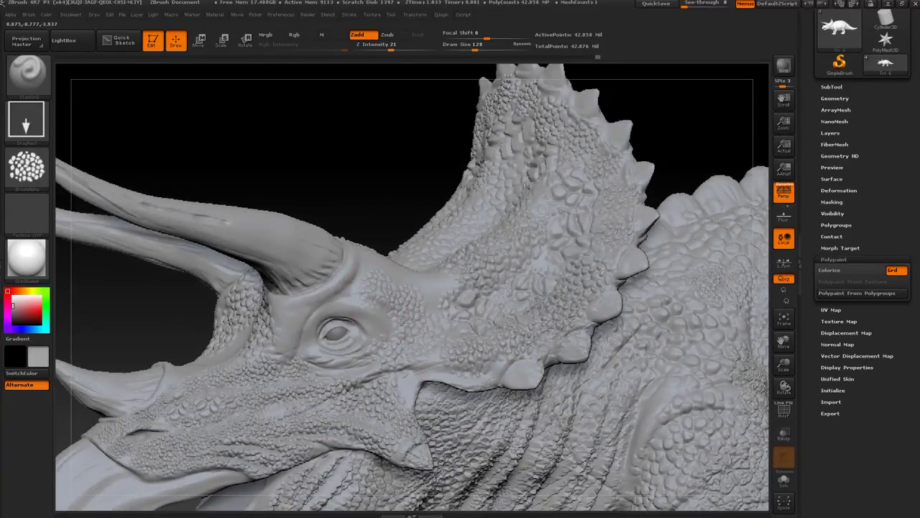
{"action": "left_click_drag", "start_coordinate": [321, 311], "coordinate": [342, 331]}
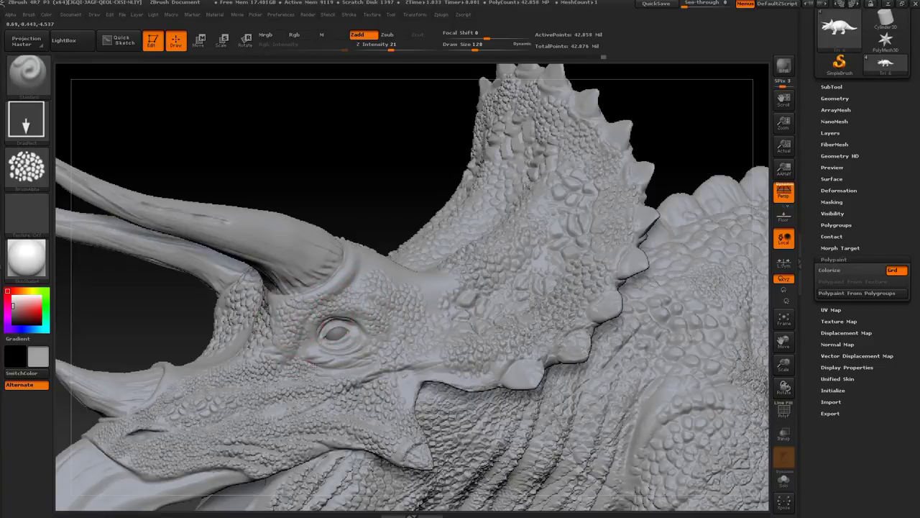
{"action": "mouse_move", "coordinate": [408, 168]}
{"action": "left_mouse_down", "text": "alt"}
{"action": "mouse_move", "coordinate": [360, 263]}
{"action": "mouse_move", "coordinate": [374, 381]}
{"action": "left_mouse_up", "text": "alt"}
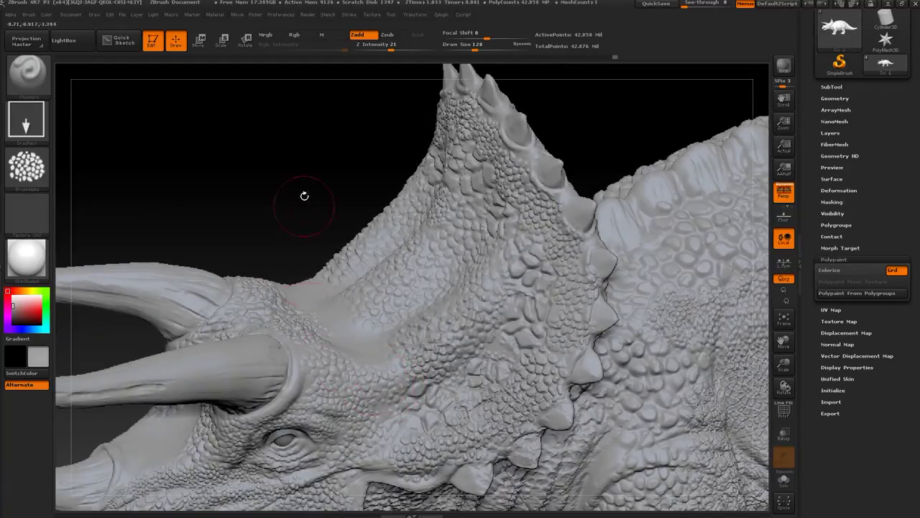
{"action": "left_click_drag", "start_coordinate": [306, 238], "coordinate": [315, 353]}
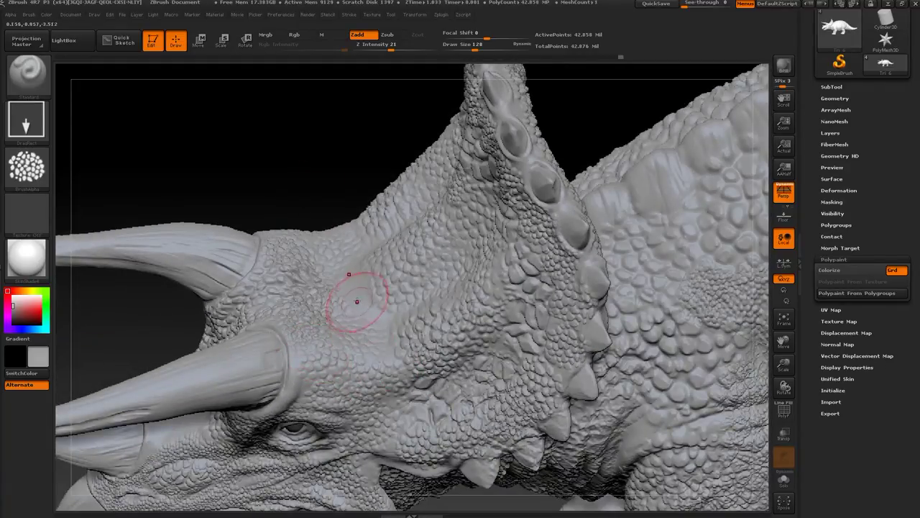
{"action": "mouse_move", "coordinate": [604, 115]}
{"action": "left_mouse_down"}
{"action": "mouse_move", "coordinate": [647, 137]}
{"action": "mouse_move", "coordinate": [691, 187]}
{"action": "left_mouse_up"}
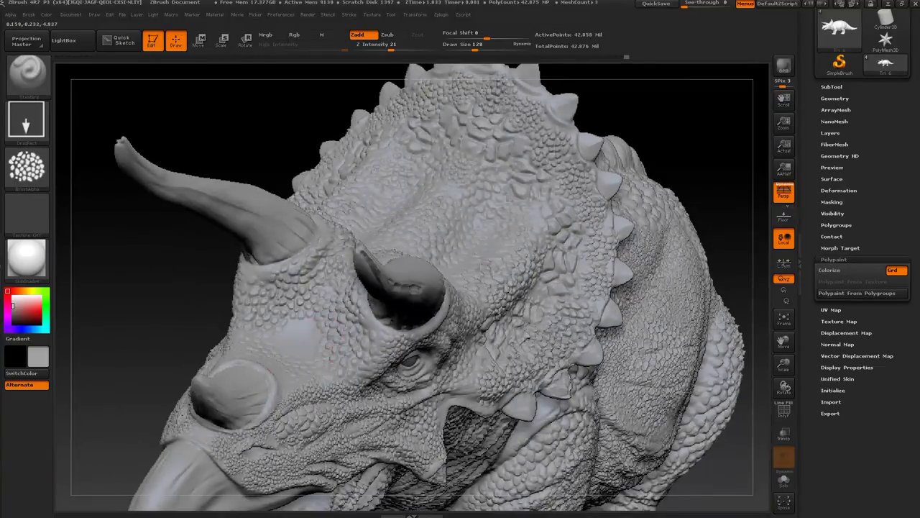
Raise the Z intensity to 26 and stamp scales over the forehead, the snout around the nose horn and the beak's edge.
{"action": "left_click_drag", "start_coordinate": [392, 47], "coordinate": [396, 47]}
{"action": "left_click_drag", "start_coordinate": [316, 107], "coordinate": [319, 353]}
{"action": "mouse_move", "coordinate": [137, 367]}
{"action": "left_mouse_down", "text": "alt"}
{"action": "mouse_move", "coordinate": [137, 278]}
{"action": "mouse_move", "coordinate": [353, 192]}
{"action": "mouse_move", "coordinate": [336, 210]}
{"action": "left_mouse_up", "text": "alt"}
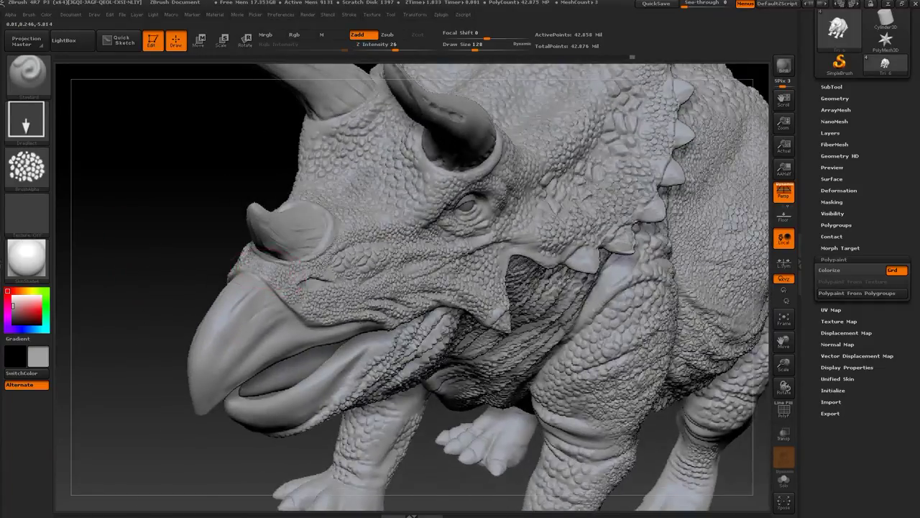
{"action": "mouse_move", "coordinate": [189, 303]}
{"action": "left_mouse_down"}
{"action": "mouse_move", "coordinate": [106, 440]}
{"action": "mouse_move", "coordinate": [173, 388]}
{"action": "mouse_move", "coordinate": [515, 205]}
{"action": "mouse_move", "coordinate": [525, 189]}
{"action": "mouse_move", "coordinate": [582, 185]}
{"action": "mouse_move", "coordinate": [583, 194]}
{"action": "left_mouse_up"}
{"action": "left_click_drag", "start_coordinate": [343, 232], "coordinate": [357, 244]}
{"action": "left_click_drag", "start_coordinate": [557, 168], "coordinate": [505, 171]}
{"action": "left_click_drag", "start_coordinate": [374, 266], "coordinate": [392, 251]}
Stamp scales over the outer side and heel of the front foot.
{"action": "left_click_drag", "start_coordinate": [668, 265], "coordinate": [538, 401], "text": "alt"}
{"action": "left_click_drag", "start_coordinate": [680, 247], "coordinate": [581, 327]}
{"action": "left_click_drag", "start_coordinate": [554, 288], "coordinate": [365, 408], "text": "alt"}
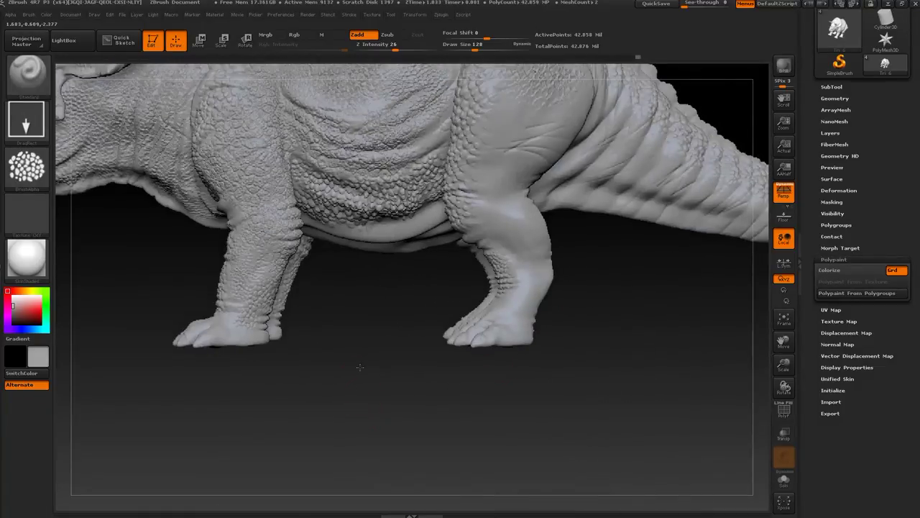
{"action": "left_click_drag", "start_coordinate": [361, 367], "coordinate": [378, 415], "text": "alt"}
{"action": "mouse_move", "coordinate": [321, 455]}
{"action": "left_mouse_down", "text": "alt"}
{"action": "mouse_move", "coordinate": [452, 306]}
{"action": "mouse_move", "coordinate": [237, 419]}
{"action": "mouse_move", "coordinate": [282, 396]}
{"action": "mouse_move", "coordinate": [305, 407]}
{"action": "left_mouse_up", "text": "alt"}
{"action": "mouse_move", "coordinate": [510, 368]}
{"action": "left_mouse_down"}
{"action": "mouse_move", "coordinate": [541, 352]}
{"action": "mouse_move", "coordinate": [556, 327]}
{"action": "mouse_move", "coordinate": [476, 335]}
{"action": "left_mouse_up"}
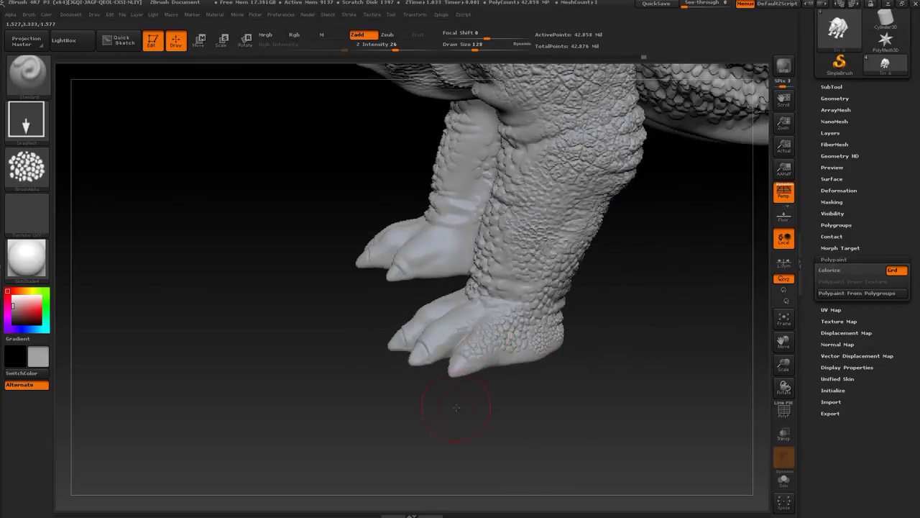
Continue the scale stamps over the front foot's toes and the smooth patches on the front leg near the knee.
{"action": "left_click_drag", "start_coordinate": [455, 408], "coordinate": [471, 338]}
{"action": "left_click_drag", "start_coordinate": [379, 402], "coordinate": [413, 296]}
{"action": "left_click_drag", "start_coordinate": [433, 336], "coordinate": [446, 353]}
{"action": "left_click_drag", "start_coordinate": [368, 387], "coordinate": [318, 436]}
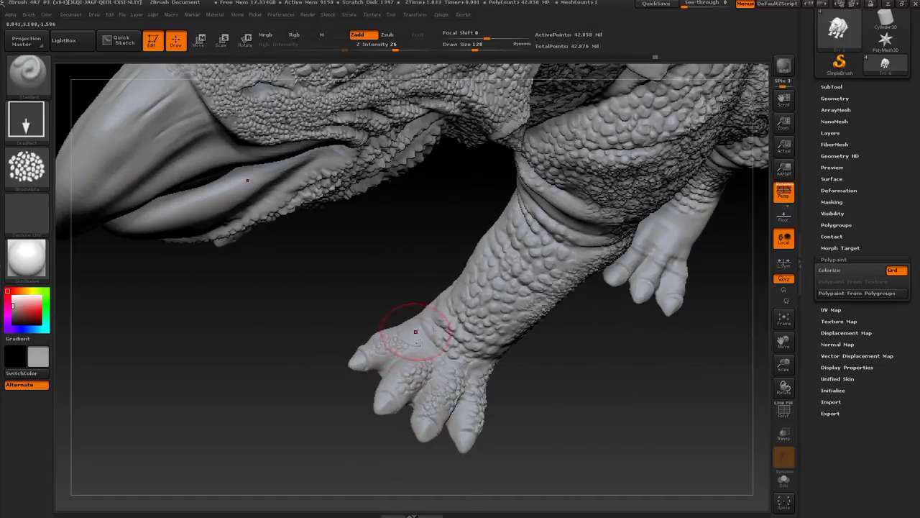
{"action": "left_click_drag", "start_coordinate": [558, 440], "coordinate": [532, 256]}
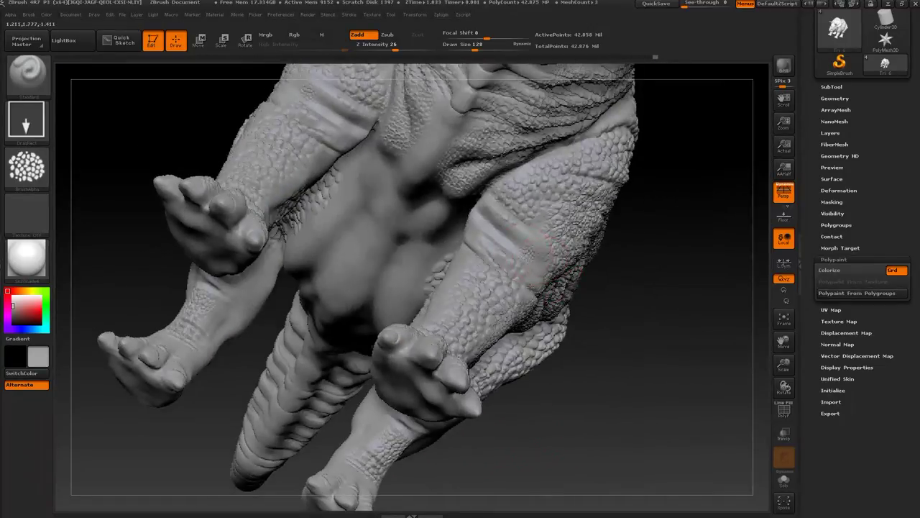
{"action": "left_click_drag", "start_coordinate": [669, 281], "coordinate": [505, 230]}
{"action": "mouse_move", "coordinate": [647, 248]}
{"action": "left_mouse_down"}
{"action": "mouse_move", "coordinate": [635, 294]}
{"action": "mouse_move", "coordinate": [591, 321]}
{"action": "left_mouse_up"}
Switch to the SW_ReptileSkin_29 alpha and stamp fine scales over the inner front leg, ankle and side of the foot.
{"action": "key", "text": "shift"}
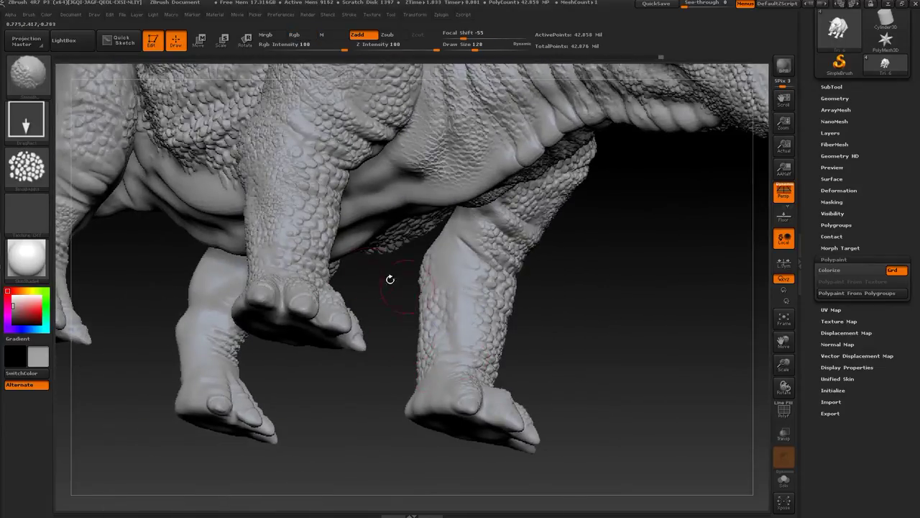
{"action": "left_click", "coordinate": [29, 168]}
{"action": "left_click", "coordinate": [87, 198]}
{"action": "left_click_drag", "start_coordinate": [569, 329], "coordinate": [538, 354]}
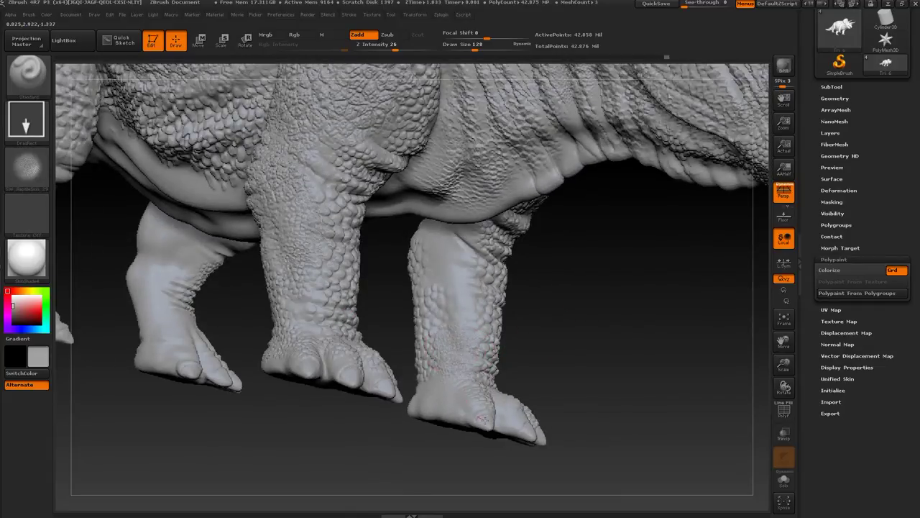
{"action": "left_click_drag", "start_coordinate": [565, 324], "coordinate": [458, 268]}
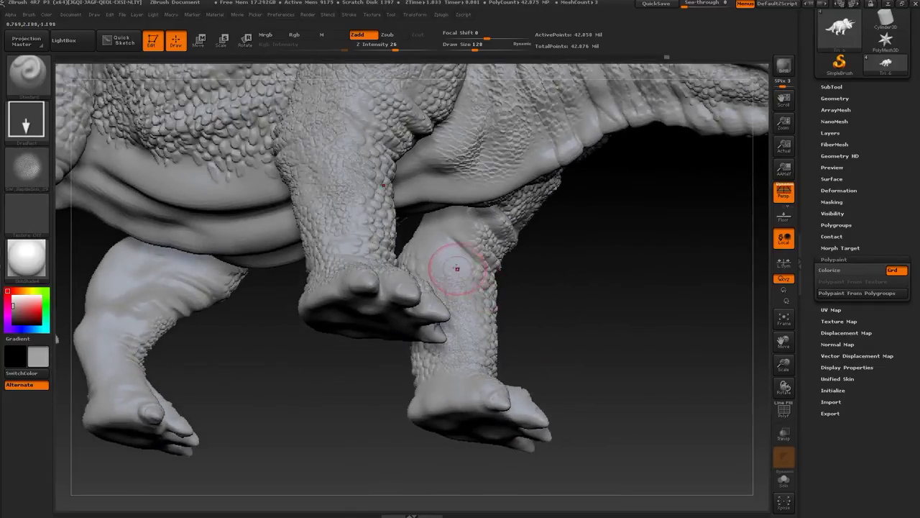
{"action": "left_click_drag", "start_coordinate": [562, 307], "coordinate": [433, 248]}
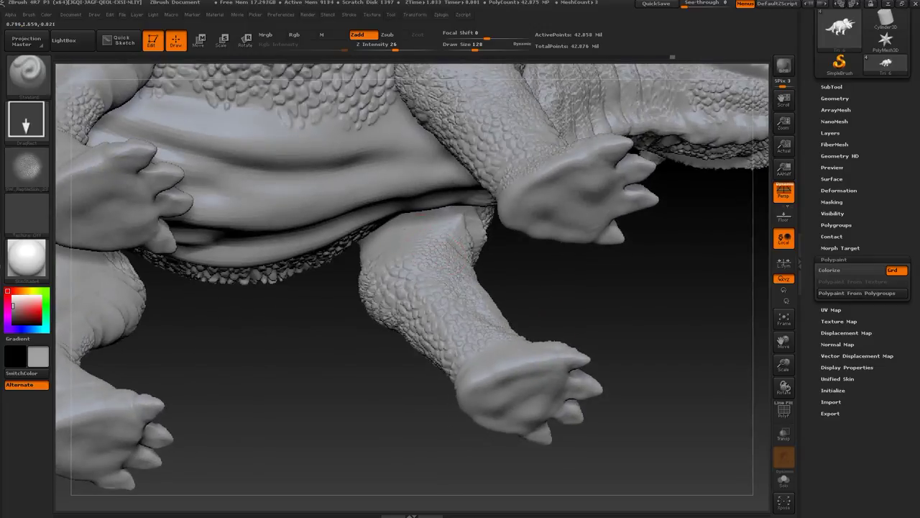
{"action": "left_click_drag", "start_coordinate": [599, 316], "coordinate": [617, 366]}
{"action": "left_click_drag", "start_coordinate": [531, 448], "coordinate": [540, 429]}
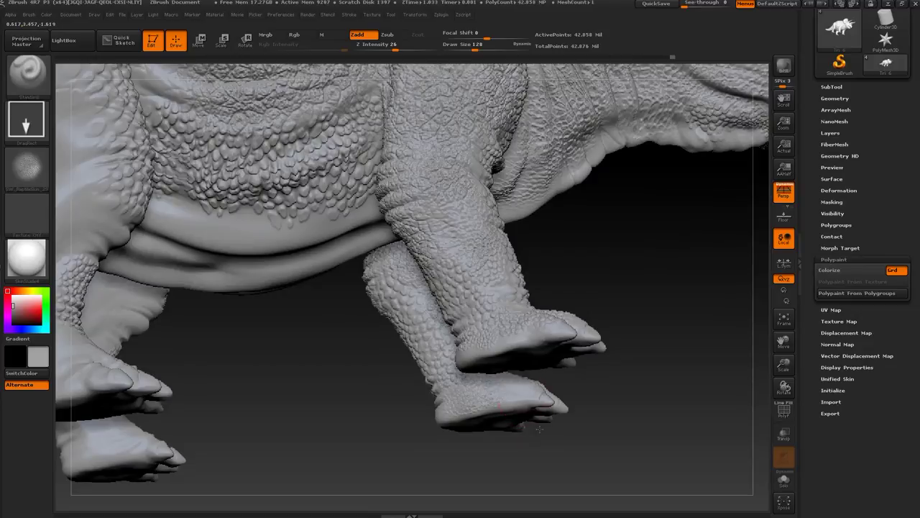
Stamp fine scales over the tops and sides of the front foot's toes up to the claws.
{"action": "left_click_drag", "start_coordinate": [507, 461], "coordinate": [549, 446]}
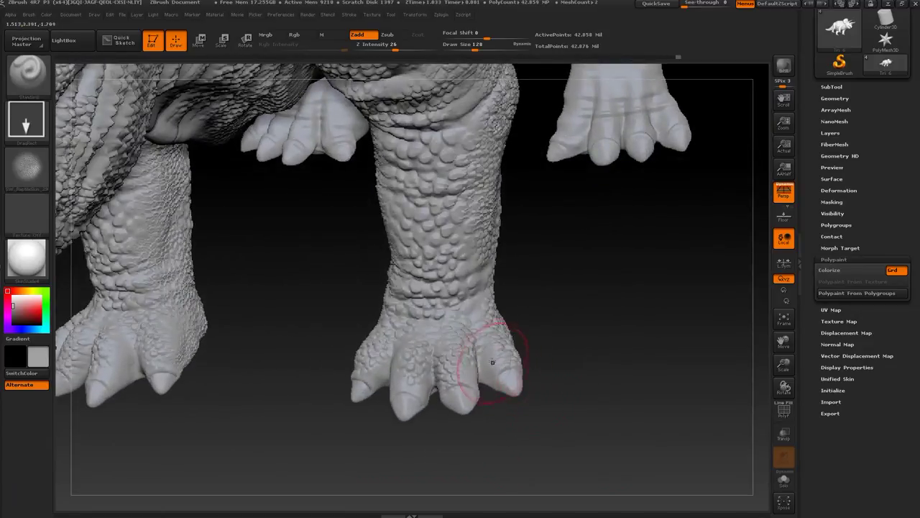
{"action": "left_click_drag", "start_coordinate": [447, 434], "coordinate": [471, 401]}
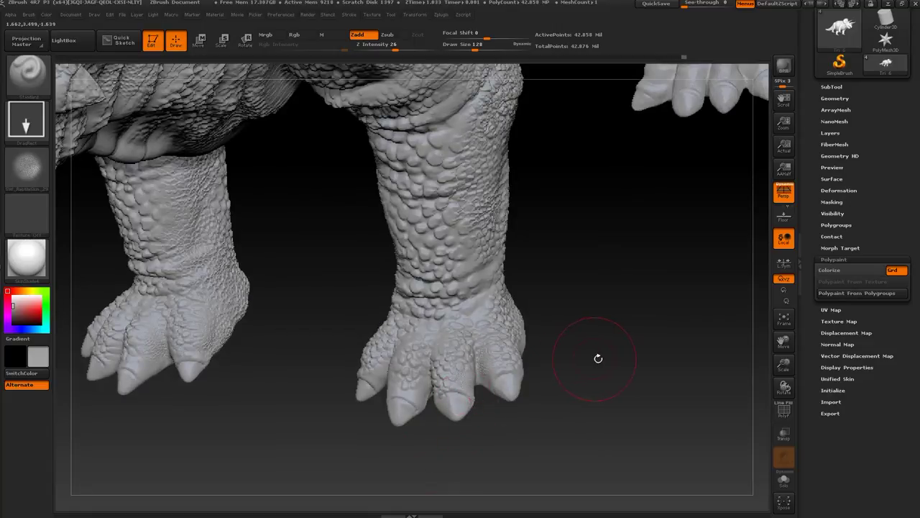
{"action": "left_click_drag", "start_coordinate": [599, 358], "coordinate": [486, 276]}
{"action": "left_click_drag", "start_coordinate": [564, 382], "coordinate": [444, 309], "text": "alt"}
{"action": "left_click_drag", "start_coordinate": [536, 410], "coordinate": [366, 346]}
{"action": "left_click_drag", "start_coordinate": [335, 432], "coordinate": [322, 471]}
Switch to the mic_lizard_scales04 alpha and stamp scales over the smooth lower thigh and knee of the hind leg.
{"action": "left_click_drag", "start_coordinate": [747, 330], "coordinate": [578, 269], "text": "alt"}
{"action": "left_click_drag", "start_coordinate": [457, 320], "coordinate": [449, 353]}
{"action": "left_click_drag", "start_coordinate": [622, 286], "coordinate": [618, 365]}
{"action": "left_click_drag", "start_coordinate": [552, 330], "coordinate": [534, 408]}
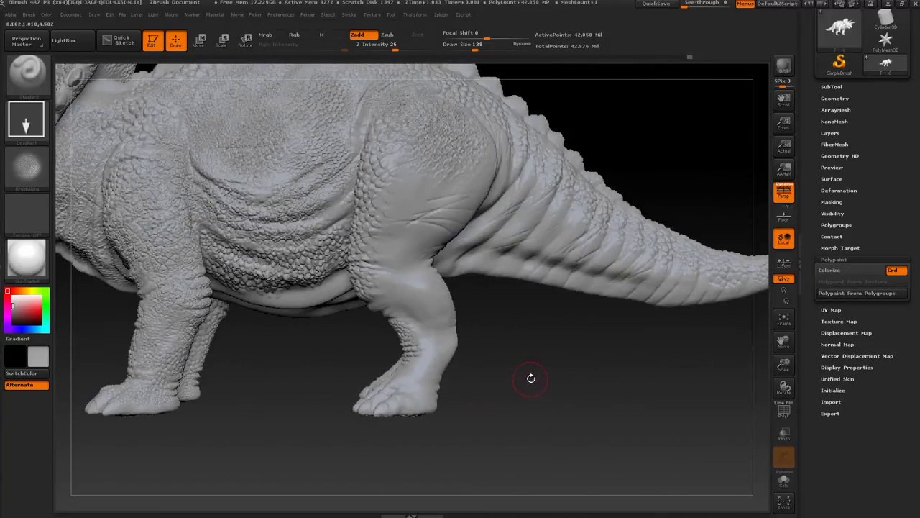
{"action": "left_click_drag", "start_coordinate": [550, 362], "coordinate": [425, 303]}
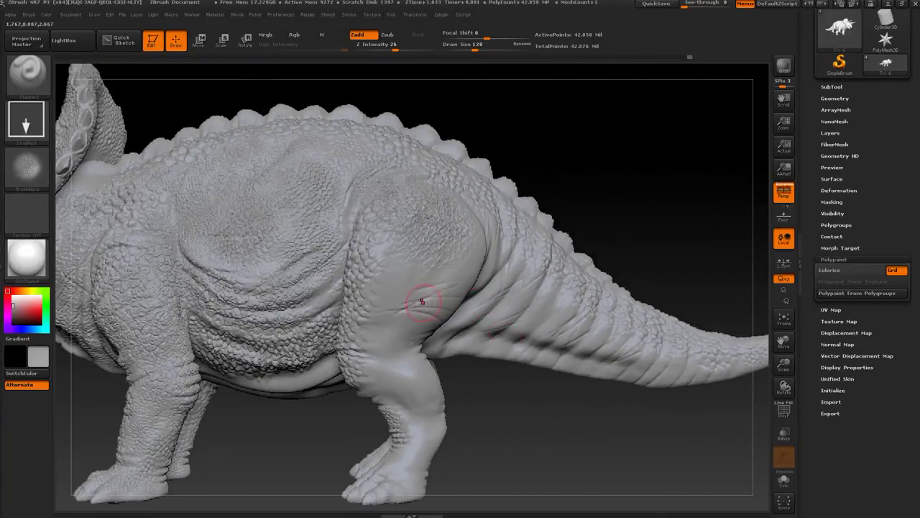
{"action": "left_click", "coordinate": [26, 167]}
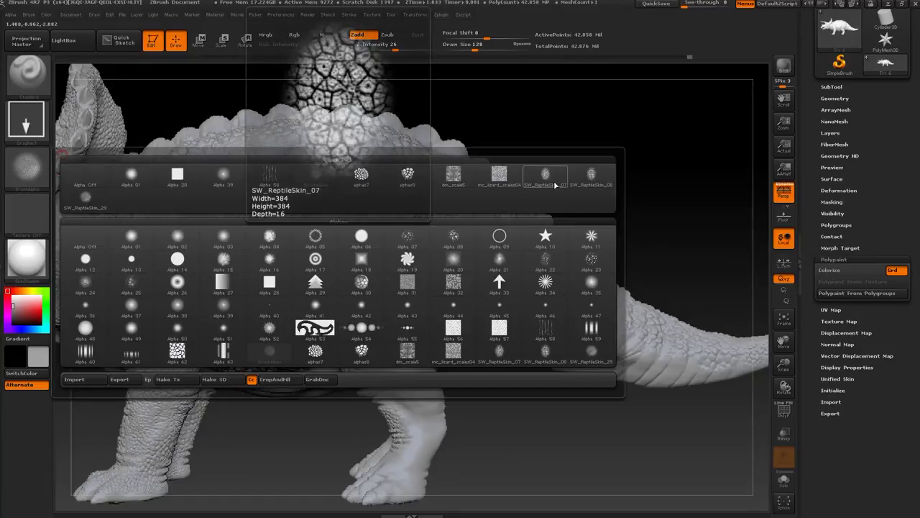
{"action": "left_click", "coordinate": [495, 179]}
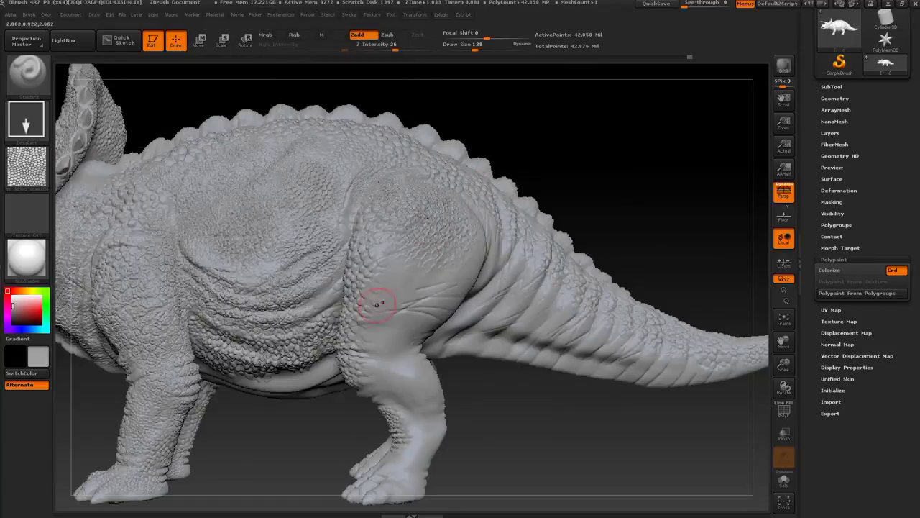
{"action": "left_click_drag", "start_coordinate": [399, 284], "coordinate": [397, 327]}
{"action": "left_click_drag", "start_coordinate": [450, 364], "coordinate": [514, 425], "text": "alt"}
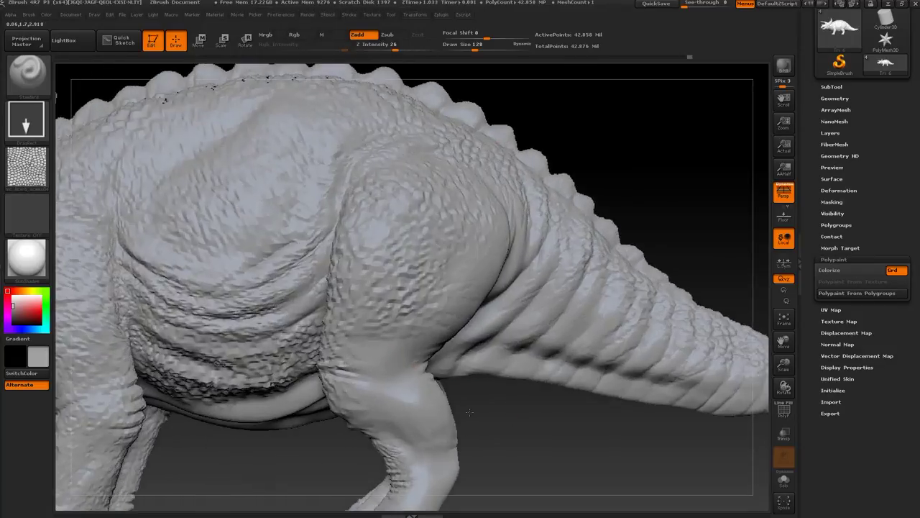
{"action": "left_click_drag", "start_coordinate": [399, 370], "coordinate": [412, 422]}
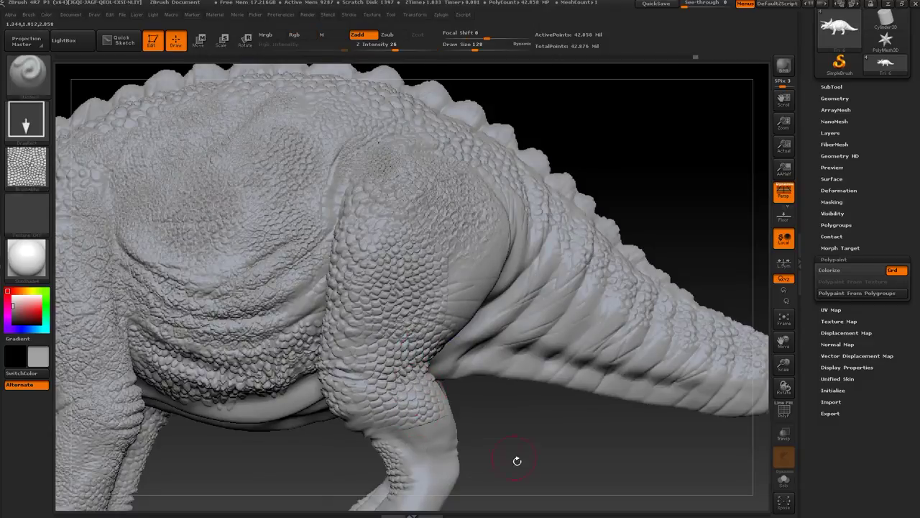
Extend the scale stamps down the hind leg's shin and ankle and smooth the overlapping scales on the thigh.
{"action": "left_click_drag", "start_coordinate": [517, 460], "coordinate": [522, 311], "text": "alt"}
{"action": "mouse_move", "coordinate": [432, 292]}
{"action": "left_mouse_down"}
{"action": "mouse_move", "coordinate": [380, 222]}
{"action": "mouse_move", "coordinate": [388, 213]}
{"action": "left_mouse_up"}
{"action": "left_click_drag", "start_coordinate": [371, 166], "coordinate": [393, 157], "text": "shift"}
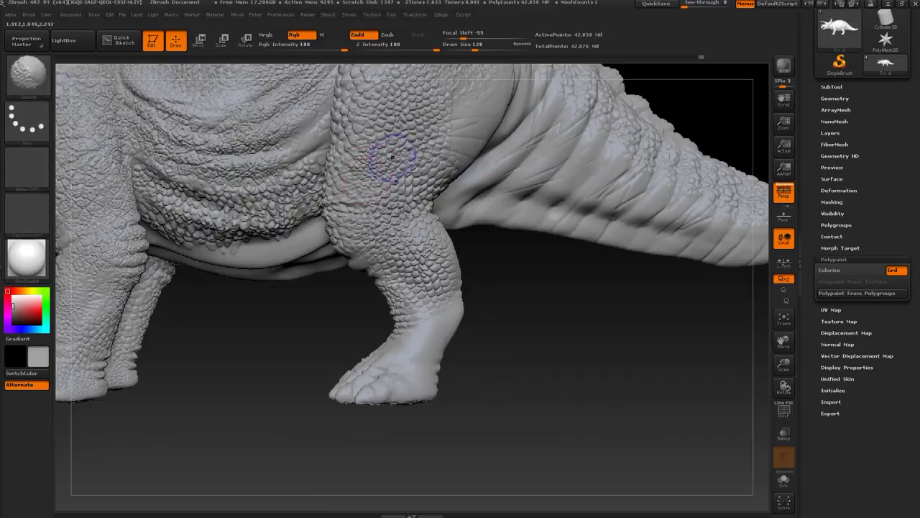
{"action": "left_click_drag", "start_coordinate": [509, 366], "coordinate": [475, 368]}
{"action": "left_click_drag", "start_coordinate": [475, 368], "coordinate": [471, 496], "text": "alt"}
{"action": "mouse_move", "coordinate": [433, 231]}
{"action": "left_mouse_down"}
{"action": "mouse_move", "coordinate": [422, 323]}
{"action": "mouse_move", "coordinate": [441, 315]}
{"action": "left_mouse_up"}
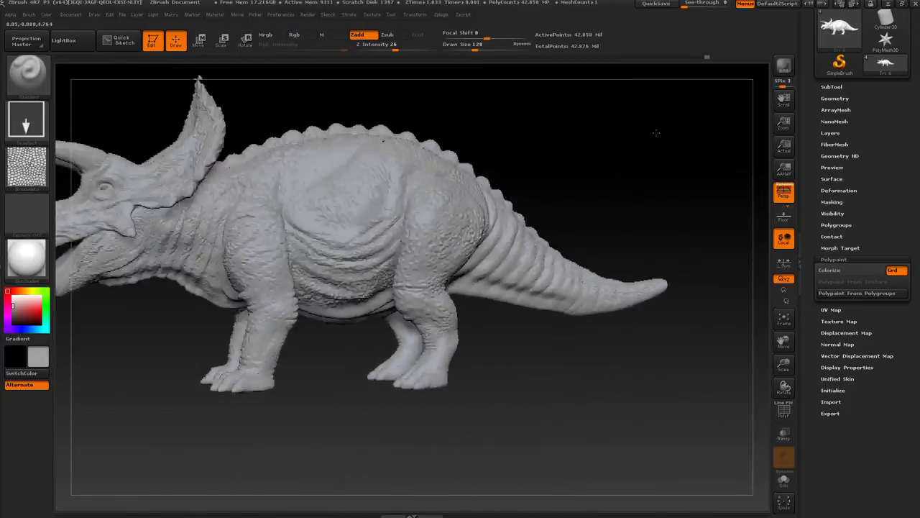
Smooth the scale stamps over the hip and rump and enlarge the brush's draw size to 197.
{"action": "mouse_move", "coordinate": [655, 132]}
{"action": "left_mouse_down"}
{"action": "mouse_move", "coordinate": [633, 211]}
{"action": "mouse_move", "coordinate": [491, 314]}
{"action": "left_mouse_up"}
{"action": "left_click_drag", "start_coordinate": [635, 180], "coordinate": [621, 253], "text": "alt"}
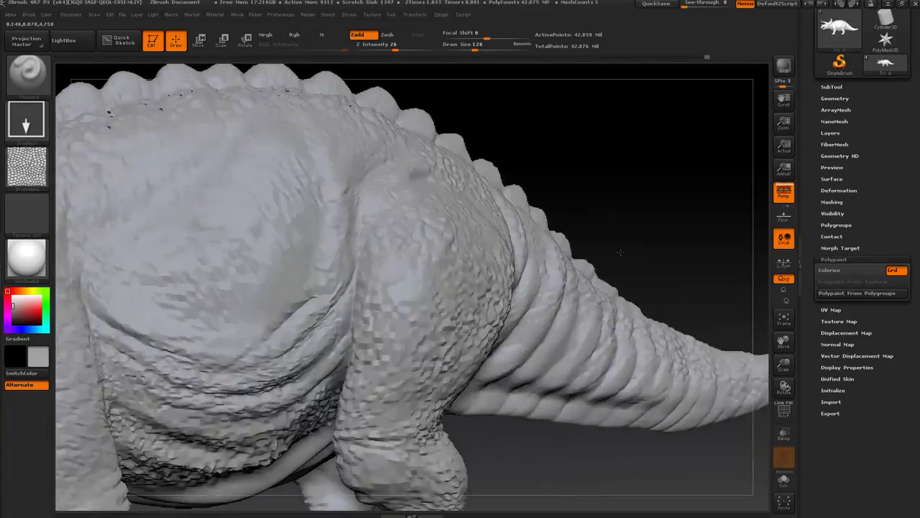
{"action": "left_click_drag", "start_coordinate": [484, 252], "coordinate": [512, 206], "text": "shift"}
{"action": "left_click_drag", "start_coordinate": [640, 158], "coordinate": [611, 187]}
{"action": "key", "text": "s"}
{"action": "left_click_drag", "start_coordinate": [423, 228], "coordinate": [428, 229]}
{"action": "left_click_drag", "start_coordinate": [471, 209], "coordinate": [507, 213], "text": "shift"}
Resize the brush and touch up the scale stamps on the hind leg.
{"action": "mouse_move", "coordinate": [640, 180]}
{"action": "left_mouse_down", "text": "alt"}
{"action": "mouse_move", "coordinate": [621, 110]}
{"action": "mouse_move", "coordinate": [658, 128]}
{"action": "mouse_move", "coordinate": [626, 143]}
{"action": "mouse_move", "coordinate": [640, 154]}
{"action": "left_mouse_up", "text": "alt"}
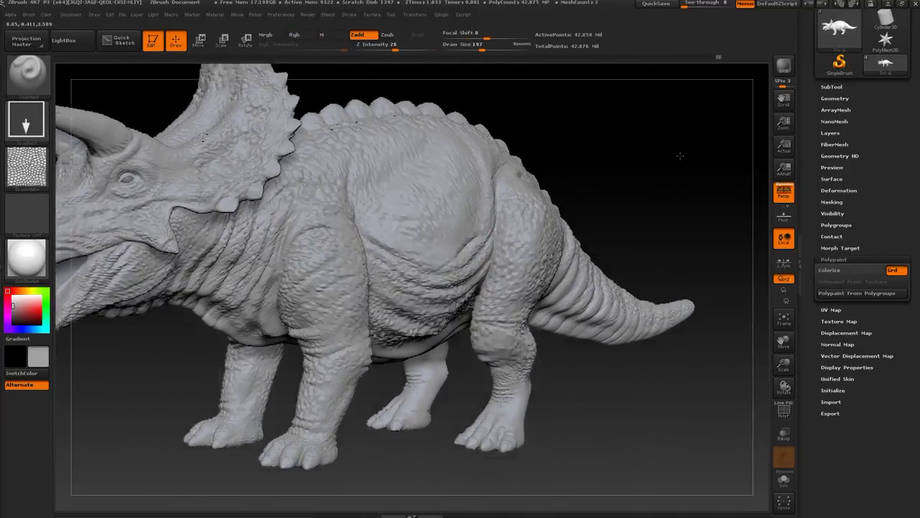
{"action": "left_click_drag", "start_coordinate": [680, 156], "coordinate": [670, 170]}
{"action": "key", "text": "s"}
{"action": "left_click_drag", "start_coordinate": [669, 170], "coordinate": [664, 171]}
{"action": "mouse_move", "coordinate": [630, 252]}
{"action": "left_mouse_down", "text": "alt"}
{"action": "mouse_move", "coordinate": [493, 168]}
{"action": "mouse_move", "coordinate": [468, 363]}
{"action": "mouse_move", "coordinate": [493, 376]}
{"action": "mouse_move", "coordinate": [440, 317]}
{"action": "mouse_move", "coordinate": [456, 318]}
{"action": "left_mouse_up", "text": "alt"}
{"action": "mouse_move", "coordinate": [575, 392]}
{"action": "left_mouse_down"}
{"action": "mouse_move", "coordinate": [531, 420]}
{"action": "mouse_move", "coordinate": [475, 423]}
{"action": "mouse_move", "coordinate": [425, 403]}
{"action": "mouse_move", "coordinate": [340, 403]}
{"action": "left_mouse_up"}
{"action": "left_click_drag", "start_coordinate": [354, 318], "coordinate": [354, 323]}
{"action": "left_click_drag", "start_coordinate": [316, 425], "coordinate": [367, 352]}
{"action": "left_click_drag", "start_coordinate": [348, 311], "coordinate": [354, 312]}
Soften the overlapping scales on the hind thigh above the knee, smoothing with a draw size of 305.
{"action": "mouse_move", "coordinate": [657, 380]}
{"action": "left_mouse_down", "text": "alt"}
{"action": "mouse_move", "coordinate": [609, 319]}
{"action": "mouse_move", "coordinate": [544, 379]}
{"action": "mouse_move", "coordinate": [573, 370]}
{"action": "left_mouse_up", "text": "alt"}
{"action": "mouse_move", "coordinate": [597, 334]}
{"action": "left_mouse_down", "text": "alt"}
{"action": "mouse_move", "coordinate": [540, 436]}
{"action": "mouse_move", "coordinate": [549, 479]}
{"action": "left_mouse_up", "text": "alt"}
{"action": "left_click_drag", "start_coordinate": [489, 427], "coordinate": [471, 425]}
{"action": "key", "text": "s"}
{"action": "left_click_drag", "start_coordinate": [352, 267], "coordinate": [365, 267]}
{"action": "mouse_move", "coordinate": [477, 140]}
{"action": "left_mouse_down", "text": "shift"}
{"action": "mouse_move", "coordinate": [440, 110]}
{"action": "mouse_move", "coordinate": [394, 137]}
{"action": "left_mouse_up", "text": "shift"}
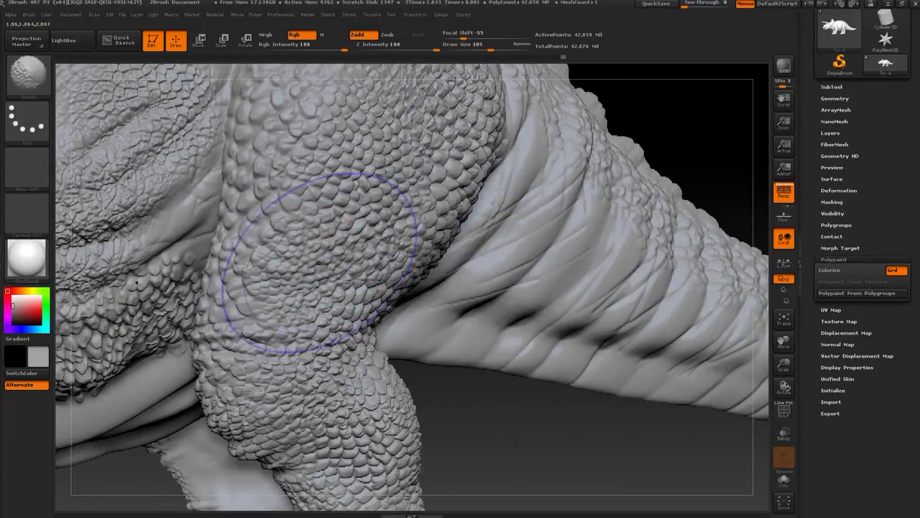
{"action": "mouse_move", "coordinate": [517, 453]}
{"action": "left_mouse_down", "text": "alt"}
{"action": "mouse_move", "coordinate": [536, 381]}
{"action": "mouse_move", "coordinate": [575, 367]}
{"action": "left_mouse_up", "text": "alt"}
{"action": "left_click_drag", "start_coordinate": [350, 281], "coordinate": [396, 309], "text": "shift"}
{"action": "mouse_move", "coordinate": [644, 119]}
{"action": "left_mouse_down", "text": "alt"}
{"action": "mouse_move", "coordinate": [623, 243]}
{"action": "mouse_move", "coordinate": [595, 246]}
{"action": "left_mouse_up", "text": "alt"}
{"action": "left_click_drag", "start_coordinate": [359, 277], "coordinate": [460, 261], "text": "shift"}
Switch to the Dam_Standard brush at draw size 31 and carve grooves around the large scales on the frill.
{"action": "mouse_move", "coordinate": [504, 176]}
{"action": "left_mouse_down"}
{"action": "mouse_move", "coordinate": [585, 189]}
{"action": "mouse_move", "coordinate": [577, 256]}
{"action": "mouse_move", "coordinate": [568, 257]}
{"action": "mouse_move", "coordinate": [578, 216]}
{"action": "left_mouse_up"}
{"action": "key", "text": "s"}
{"action": "mouse_move", "coordinate": [579, 217]}
{"action": "left_mouse_down"}
{"action": "mouse_move", "coordinate": [613, 208]}
{"action": "mouse_move", "coordinate": [631, 220]}
{"action": "mouse_move", "coordinate": [593, 217]}
{"action": "left_mouse_up"}
{"action": "left_click_drag", "start_coordinate": [593, 217], "coordinate": [606, 284], "text": "alt"}
{"action": "left_click_drag", "start_coordinate": [568, 209], "coordinate": [636, 198], "text": "alt"}
{"action": "left_click_drag", "start_coordinate": [636, 198], "coordinate": [657, 194]}
{"action": "key", "text": "s"}
{"action": "left_click", "coordinate": [642, 192]}
{"action": "left_click_drag", "start_coordinate": [548, 149], "coordinate": [602, 227], "text": "alt"}
{"action": "key", "text": "b"}
{"action": "key", "text": "d"}
{"action": "key", "text": "s"}
{"action": "left_click_drag", "start_coordinate": [635, 132], "coordinate": [669, 247], "text": "alt"}
{"action": "key", "text": "s"}
{"action": "left_click", "coordinate": [482, 281]}
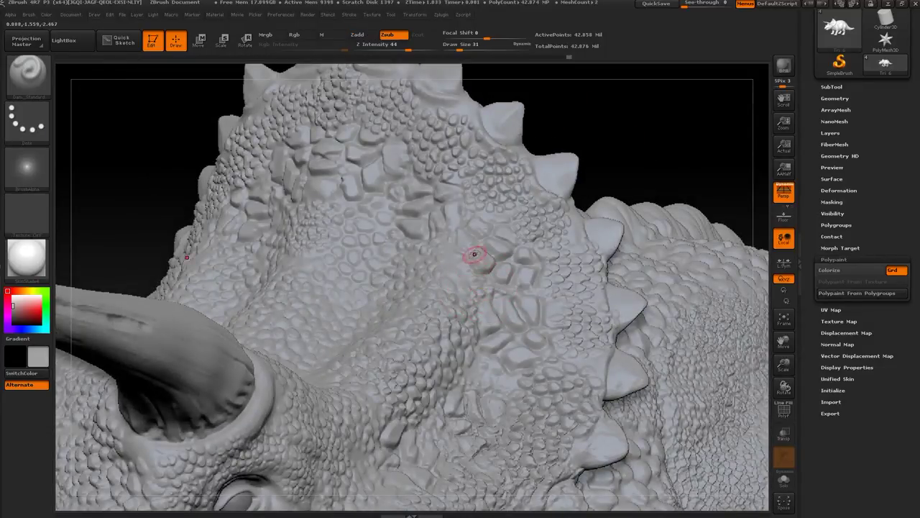
{"action": "left_click_drag", "start_coordinate": [491, 270], "coordinate": [491, 280]}
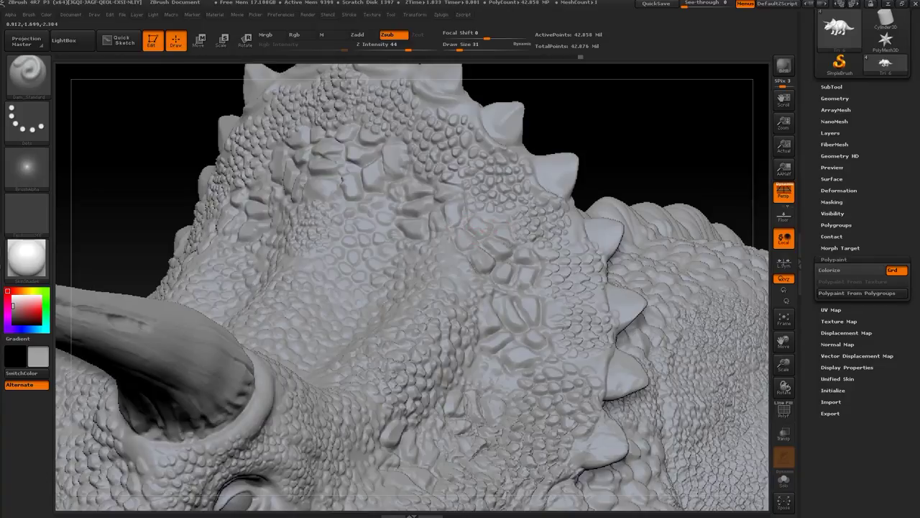
Extend the carved grooves between the large frill scales from the lower side up to the crest.
{"action": "left_click_drag", "start_coordinate": [640, 179], "coordinate": [562, 166], "text": "alt"}
{"action": "left_click_drag", "start_coordinate": [643, 130], "coordinate": [637, 159], "text": "alt"}
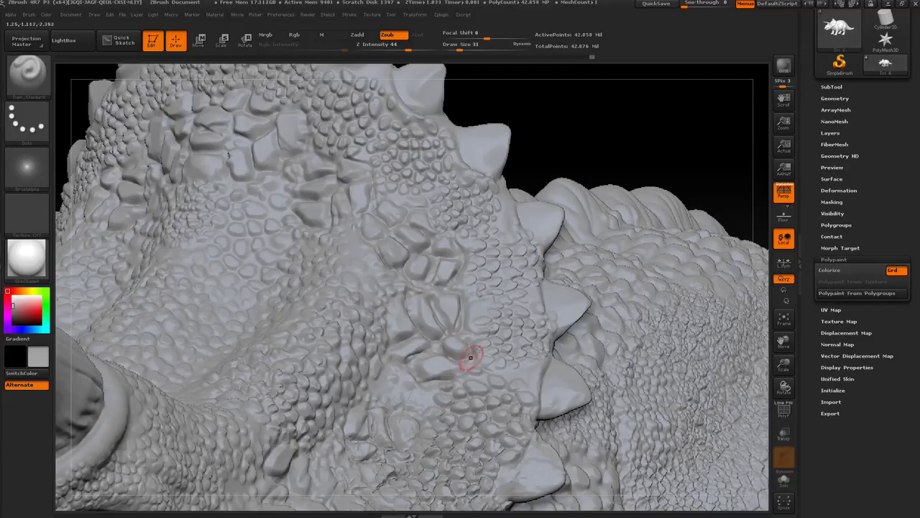
{"action": "left_click_drag", "start_coordinate": [640, 171], "coordinate": [726, 68], "text": "alt"}
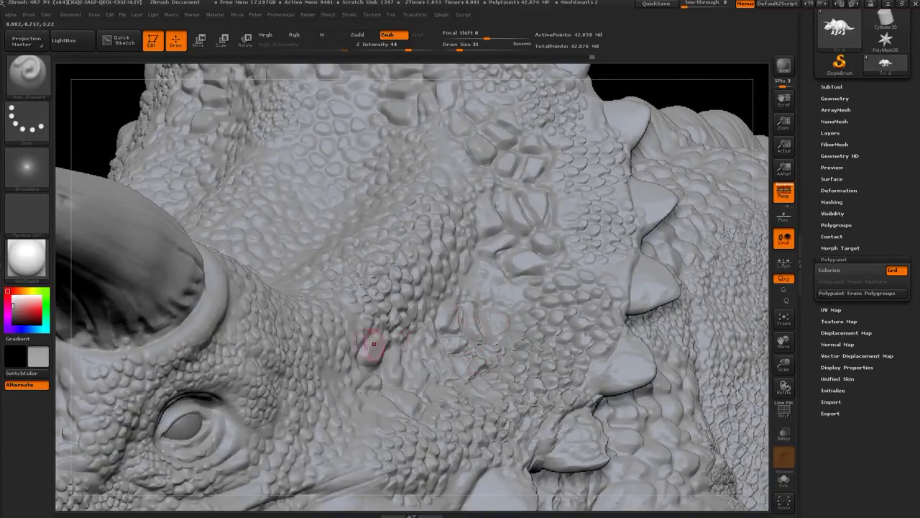
{"action": "mouse_move", "coordinate": [679, 113]}
{"action": "left_mouse_down", "text": "alt"}
{"action": "mouse_move", "coordinate": [647, 236]}
{"action": "mouse_move", "coordinate": [611, 202]}
{"action": "left_mouse_up", "text": "alt"}
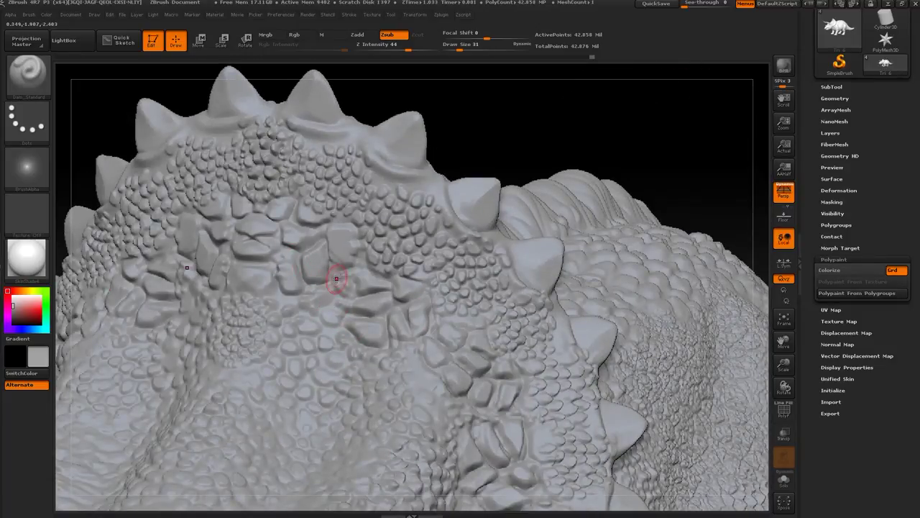
{"action": "left_click_drag", "start_coordinate": [353, 296], "coordinate": [359, 307]}
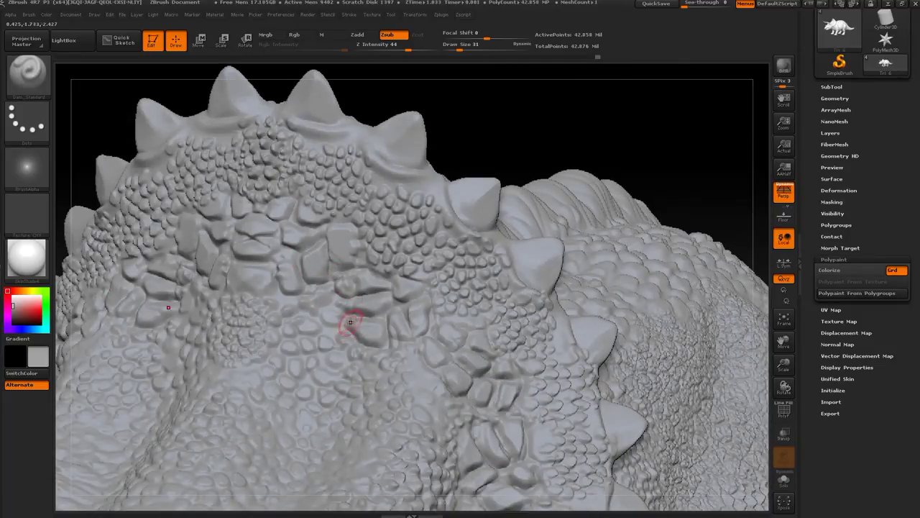
{"action": "mouse_move", "coordinate": [668, 157]}
{"action": "left_mouse_down", "text": "alt"}
{"action": "mouse_move", "coordinate": [633, 113]}
{"action": "mouse_move", "coordinate": [551, 165]}
{"action": "mouse_move", "coordinate": [468, 302]}
{"action": "left_mouse_up", "text": "alt"}
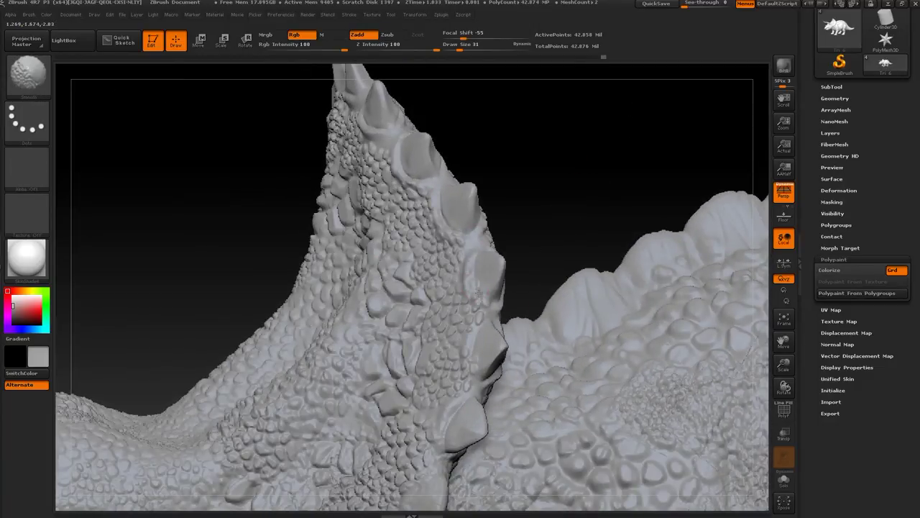
Smooth the frill's rim around the spike bases and refine the surface near the lower spikes.
{"action": "mouse_move", "coordinate": [479, 293]}
{"action": "left_mouse_down", "text": "shift"}
{"action": "mouse_move", "coordinate": [475, 285]}
{"action": "mouse_move", "coordinate": [470, 379]}
{"action": "mouse_move", "coordinate": [473, 368]}
{"action": "left_mouse_up", "text": "shift"}
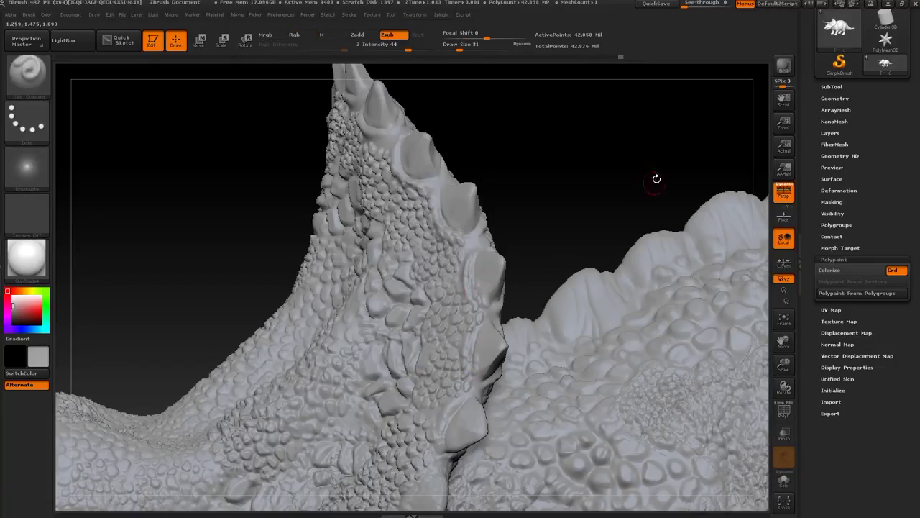
{"action": "mouse_move", "coordinate": [657, 179]}
{"action": "left_mouse_down", "text": "alt"}
{"action": "mouse_move", "coordinate": [675, 189]}
{"action": "mouse_move", "coordinate": [542, 192]}
{"action": "mouse_move", "coordinate": [614, 144]}
{"action": "mouse_move", "coordinate": [618, 223]}
{"action": "left_mouse_up", "text": "alt"}
{"action": "left_click_drag", "start_coordinate": [330, 389], "coordinate": [305, 403], "text": "shift"}
{"action": "left_click_drag", "start_coordinate": [329, 372], "coordinate": [305, 409]}
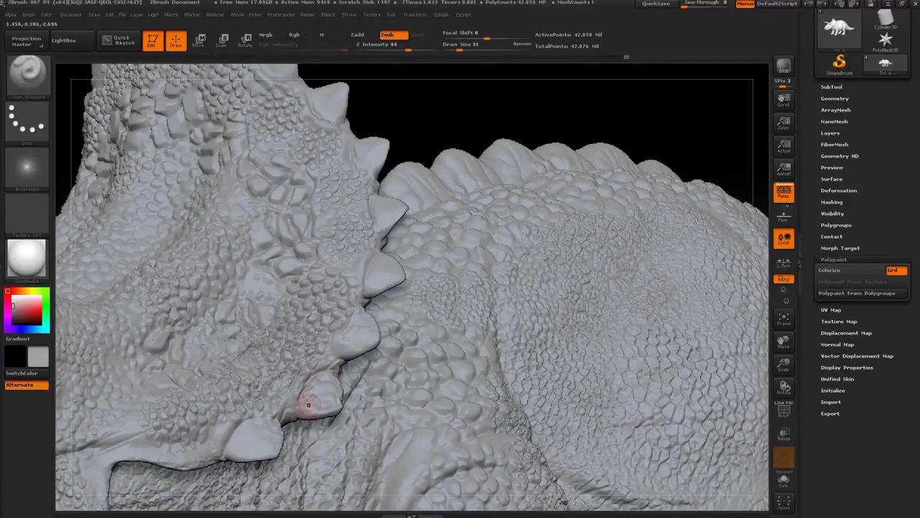
Build up the lower frill spikes with the ClayBuildup brush at draw size 41 and smooth them.
{"action": "key", "text": "b"}
{"action": "key", "text": "c"}
{"action": "key", "text": "b"}
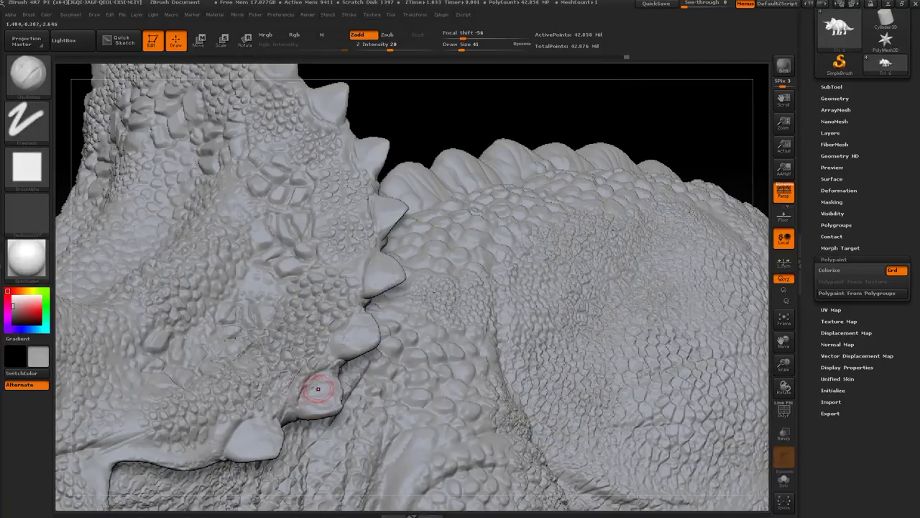
{"action": "left_click_drag", "start_coordinate": [327, 395], "coordinate": [330, 404]}
{"action": "left_click_drag", "start_coordinate": [331, 399], "coordinate": [334, 398], "text": "shift"}
{"action": "mouse_move", "coordinate": [353, 341]}
{"action": "left_mouse_down"}
{"action": "mouse_move", "coordinate": [355, 323]}
{"action": "mouse_move", "coordinate": [369, 339]}
{"action": "mouse_move", "coordinate": [370, 327]}
{"action": "left_mouse_up"}
Try the MatCap Red Wax, BasicMaterial2, BasicMaterial and BumpViewerMaterial materials on the whole triceratops.
{"action": "mouse_move", "coordinate": [703, 127]}
{"action": "left_mouse_down", "text": "alt"}
{"action": "mouse_move", "coordinate": [651, 378]}
{"action": "mouse_move", "coordinate": [430, 456]}
{"action": "mouse_move", "coordinate": [188, 425]}
{"action": "mouse_move", "coordinate": [210, 452]}
{"action": "mouse_move", "coordinate": [248, 445]}
{"action": "mouse_move", "coordinate": [220, 422]}
{"action": "left_mouse_up", "text": "alt"}
{"action": "left_click", "coordinate": [37, 259]}
{"action": "left_click", "coordinate": [86, 254]}
{"action": "left_click", "coordinate": [41, 271]}
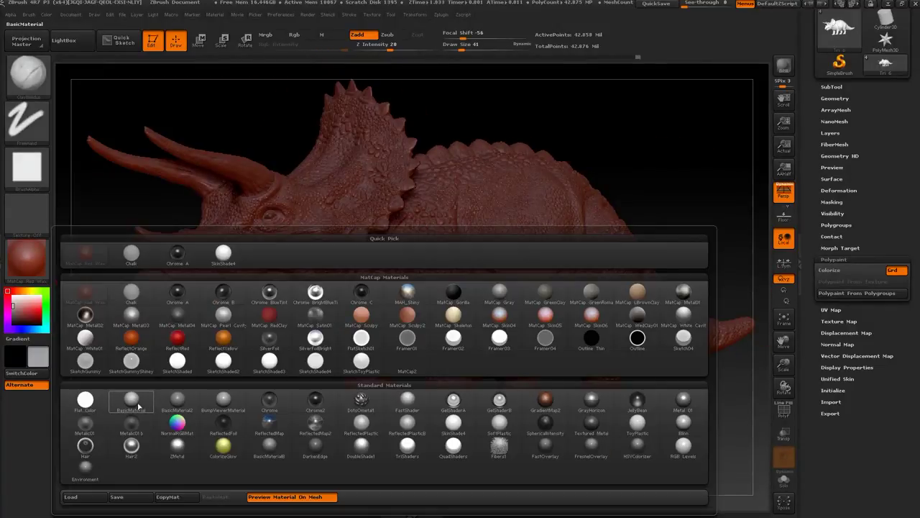
{"action": "left_click", "coordinate": [176, 404]}
{"action": "left_click", "coordinate": [37, 269]}
{"action": "left_click", "coordinate": [134, 399]}
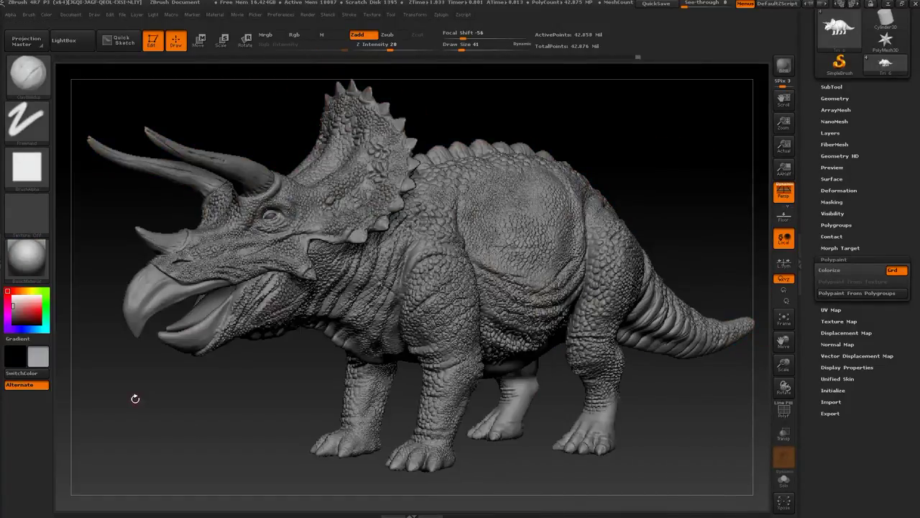
{"action": "left_click", "coordinate": [35, 258]}
{"action": "left_click", "coordinate": [228, 403]}
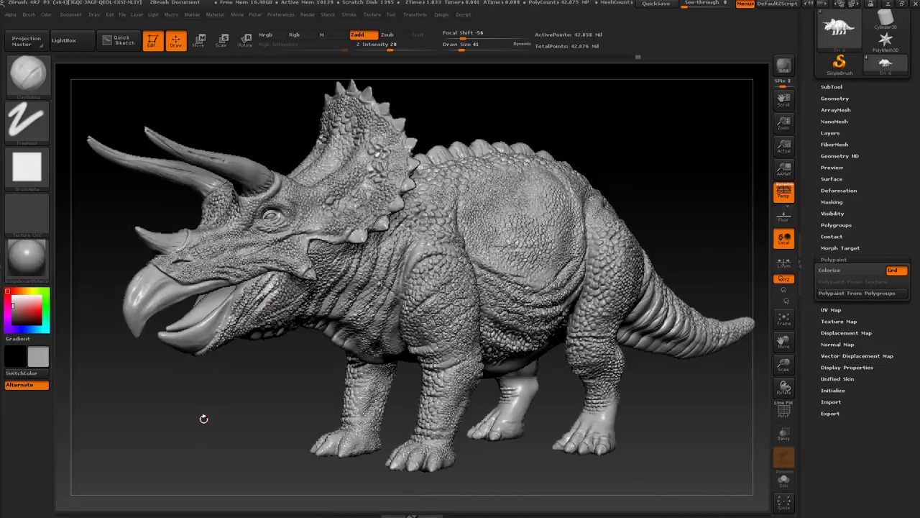
{"action": "left_click_drag", "start_coordinate": [202, 424], "coordinate": [198, 446], "text": "alt"}
{"action": "key", "text": "f"}
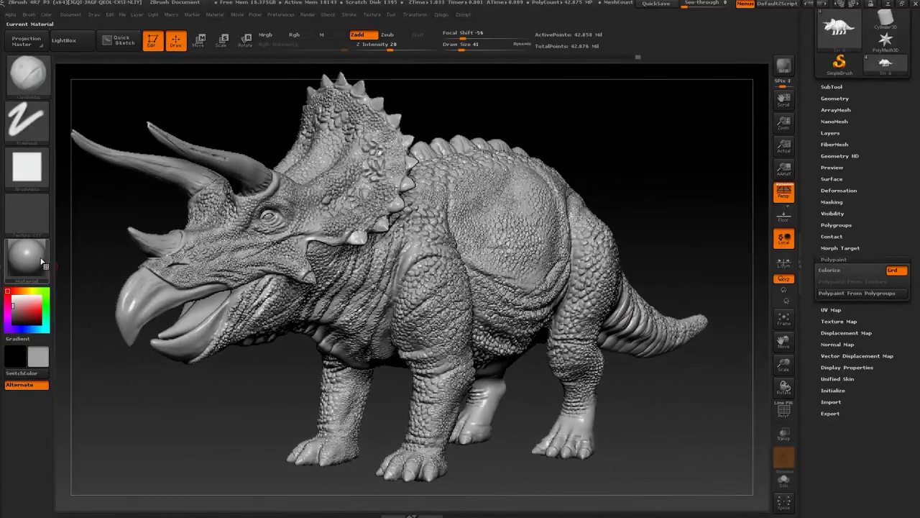
Switch back to the SkinShade4 material and check the whole model from the side and from above.
{"action": "left_click", "coordinate": [40, 261]}
{"action": "left_click", "coordinate": [177, 361]}
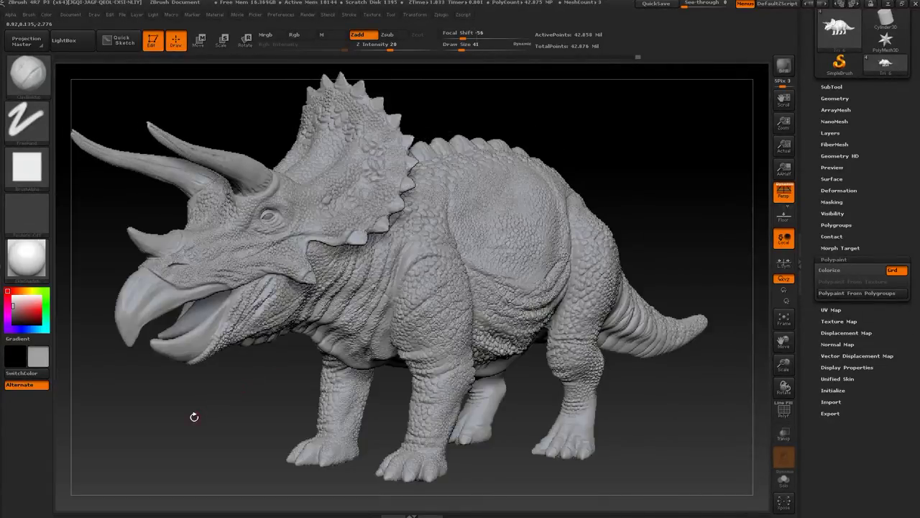
{"action": "left_click_drag", "start_coordinate": [178, 414], "coordinate": [249, 420], "text": "alt"}
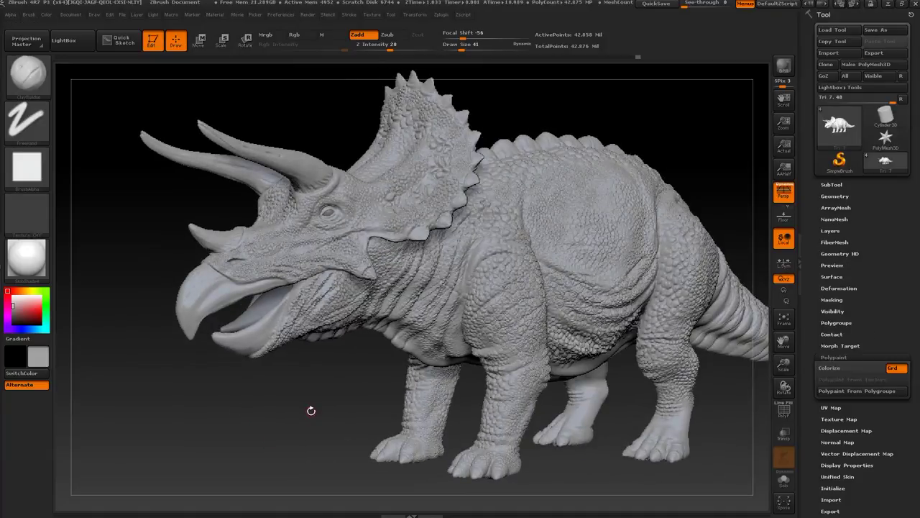
{"action": "left_click_drag", "start_coordinate": [310, 410], "coordinate": [526, 392]}
{"action": "left_click_drag", "start_coordinate": [583, 400], "coordinate": [359, 453]}
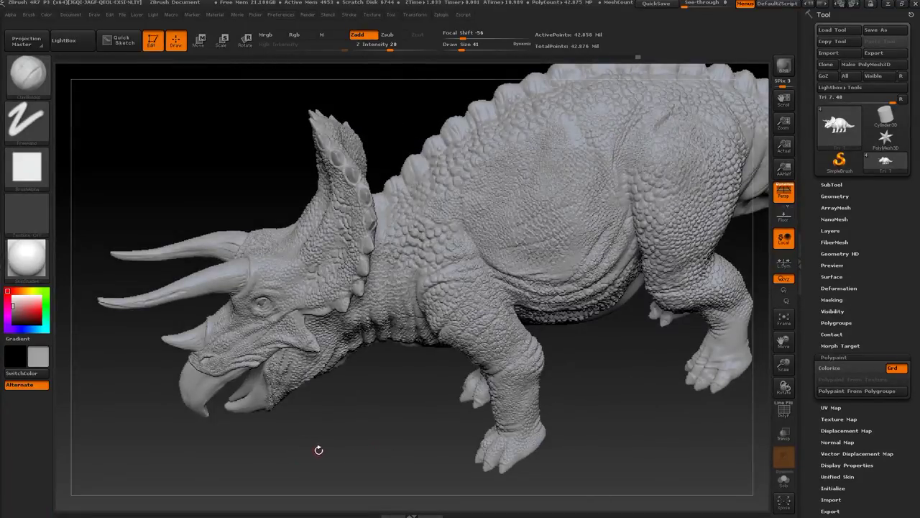
{"action": "mouse_move", "coordinate": [327, 447]}
{"action": "left_mouse_down"}
{"action": "mouse_move", "coordinate": [353, 436]}
{"action": "mouse_move", "coordinate": [325, 448]}
{"action": "left_mouse_up"}
{"action": "left_click_drag", "start_coordinate": [678, 436], "coordinate": [650, 398], "text": "alt"}
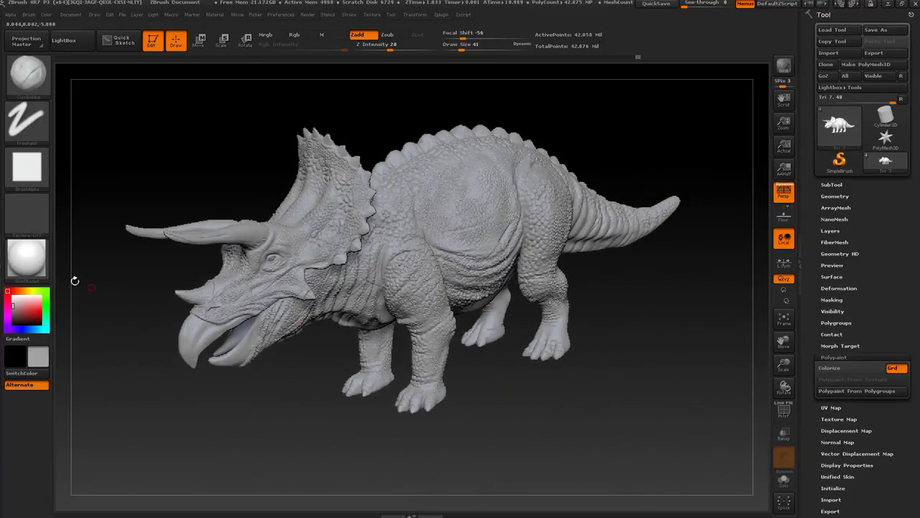
Try the MatCap GreenRoma material on the model and check it from the side.
{"action": "left_click", "coordinate": [33, 259]}
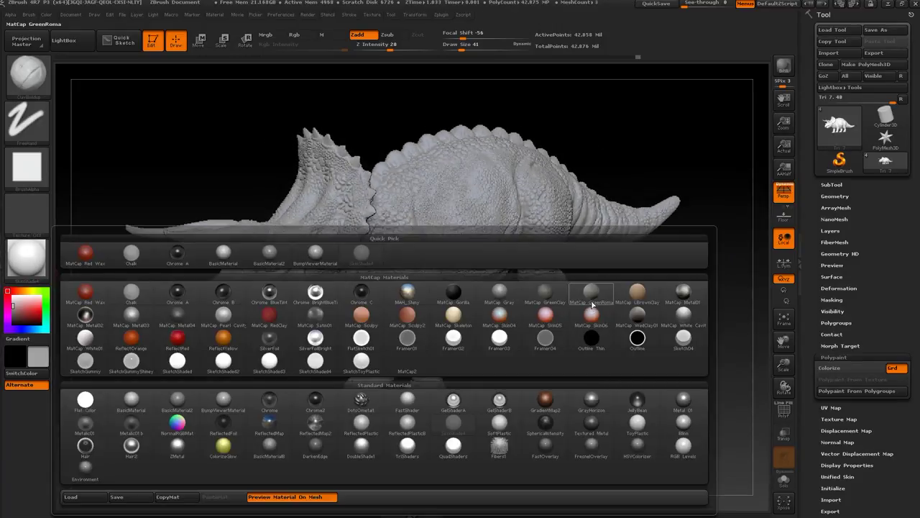
{"action": "left_click", "coordinate": [594, 297]}
{"action": "left_click_drag", "start_coordinate": [623, 317], "coordinate": [611, 338]}
{"action": "mouse_move", "coordinate": [656, 403]}
{"action": "left_mouse_down", "text": "alt"}
{"action": "mouse_move", "coordinate": [634, 353]}
{"action": "mouse_move", "coordinate": [649, 390]}
{"action": "left_mouse_up", "text": "alt"}
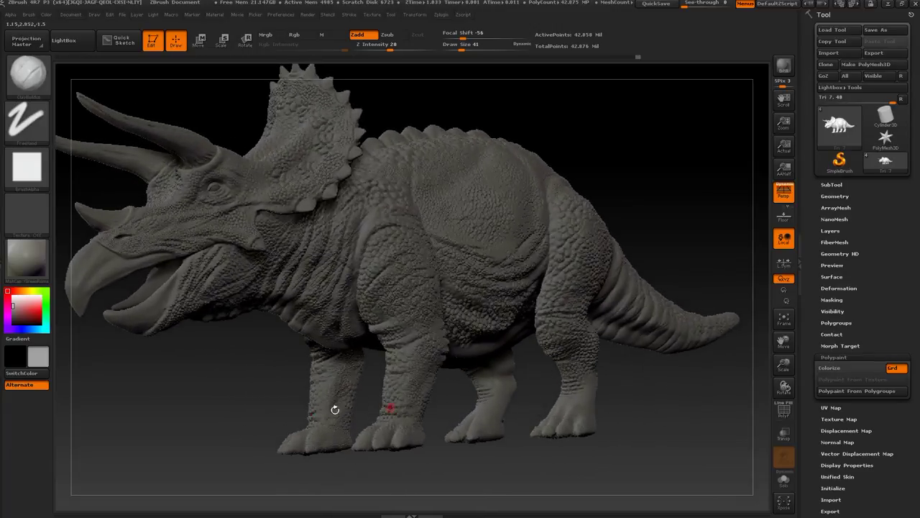
Apply the MatCap LBrownClay material to the triceratops and view it from several angles.
{"action": "left_click", "coordinate": [16, 264]}
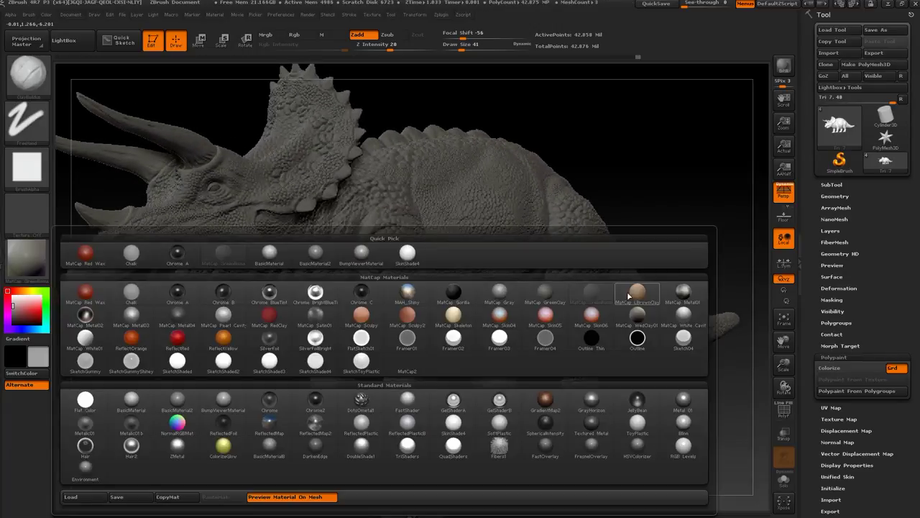
{"action": "left_click", "coordinate": [633, 295]}
{"action": "left_click_drag", "start_coordinate": [678, 200], "coordinate": [658, 207]}
{"action": "left_click_drag", "start_coordinate": [235, 346], "coordinate": [310, 446], "text": "alt"}
{"action": "left_click_drag", "start_coordinate": [616, 298], "coordinate": [601, 279]}
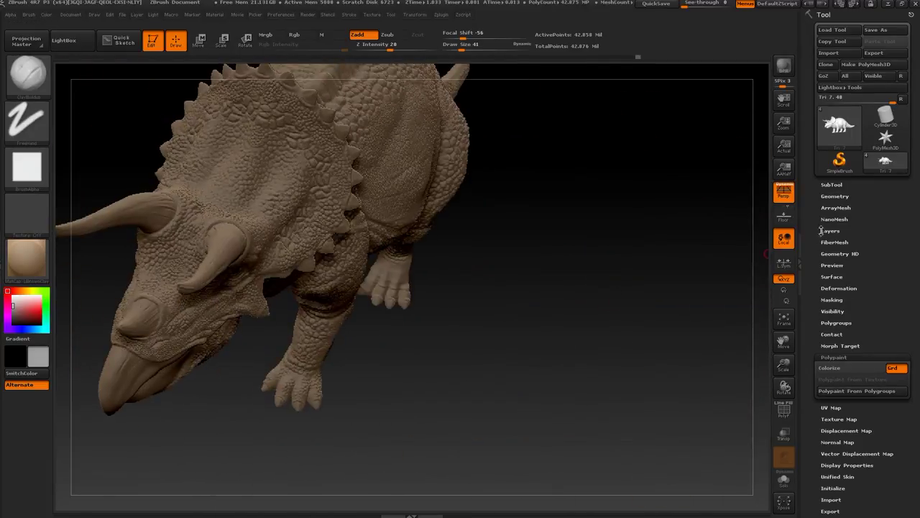
End recording on the model's sculpt layer and hide it to inspect the body without the scale detail.
{"action": "left_click", "coordinate": [832, 231]}
{"action": "left_click_drag", "start_coordinate": [645, 251], "coordinate": [670, 307]}
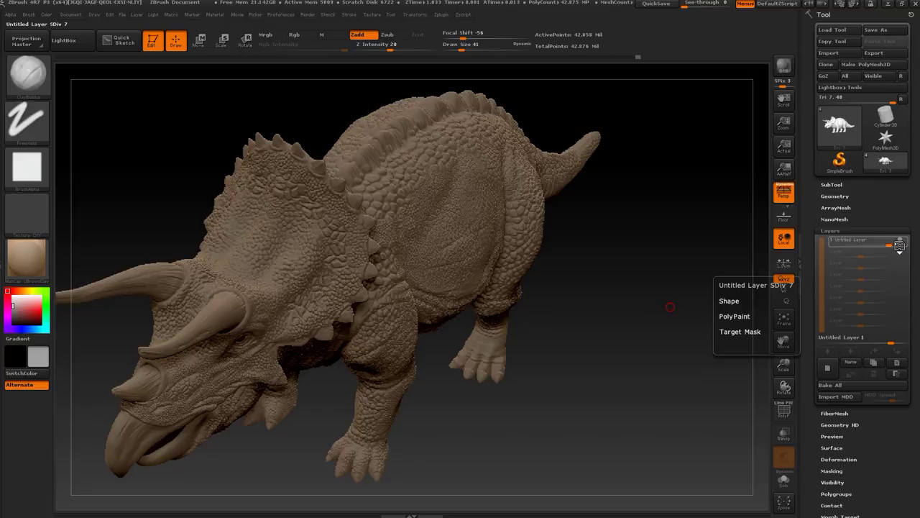
{"action": "left_click", "coordinate": [900, 244]}
{"action": "left_click", "coordinate": [906, 242]}
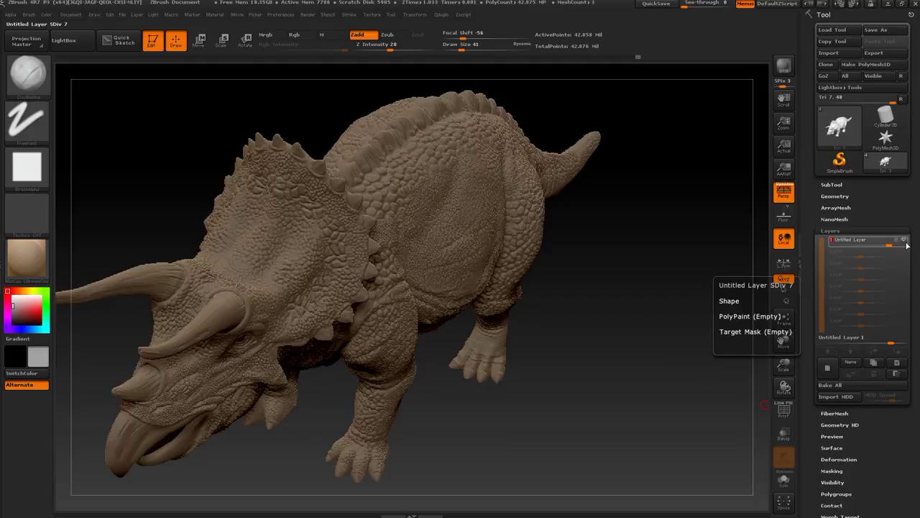
{"action": "left_click", "coordinate": [906, 241]}
{"action": "left_click_drag", "start_coordinate": [678, 370], "coordinate": [583, 390]}
{"action": "mouse_move", "coordinate": [271, 419]}
{"action": "left_mouse_down"}
{"action": "mouse_move", "coordinate": [422, 466]}
{"action": "mouse_move", "coordinate": [277, 435]}
{"action": "left_mouse_up"}
{"action": "left_click_drag", "start_coordinate": [541, 436], "coordinate": [508, 451], "text": "alt"}
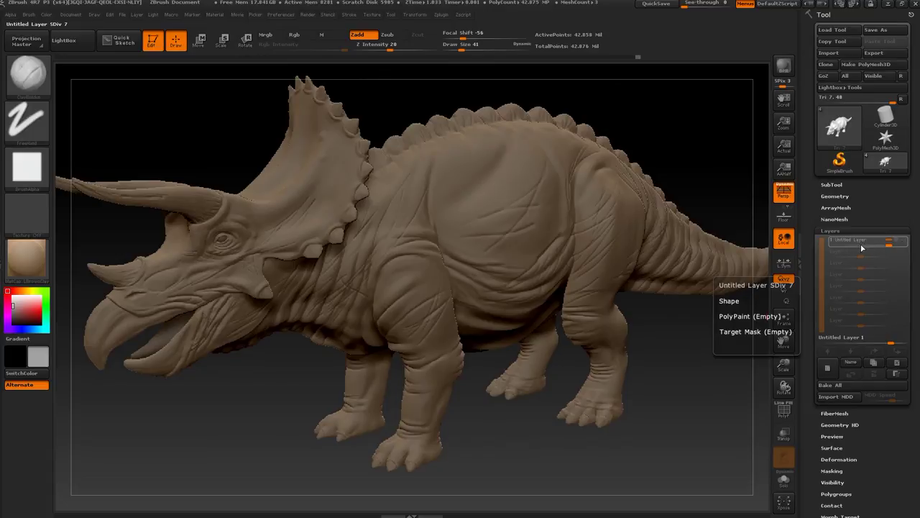
Show the scale-detail layer on the triceratops again.
{"action": "left_click", "coordinate": [903, 240]}
{"action": "mouse_move", "coordinate": [654, 376]}
{"action": "left_mouse_down"}
{"action": "mouse_move", "coordinate": [679, 277]}
{"action": "mouse_move", "coordinate": [658, 402]}
{"action": "left_mouse_up"}
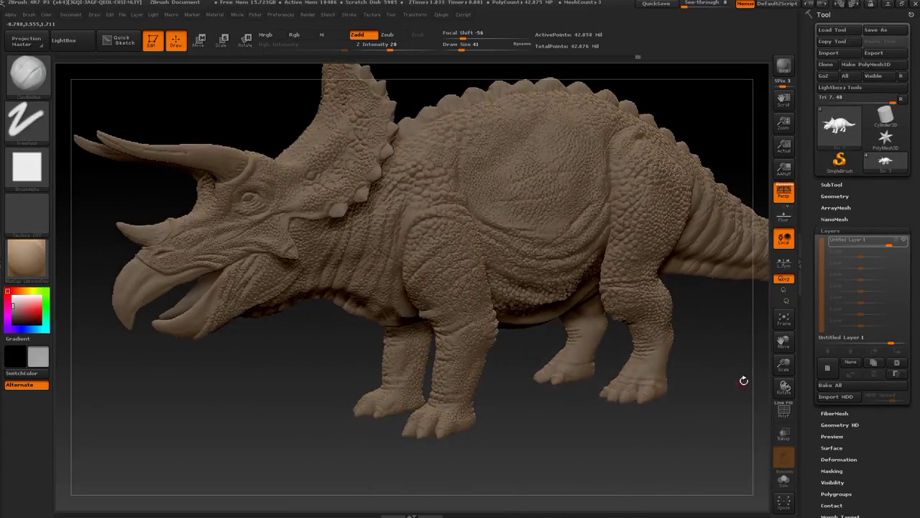
{"action": "left_click_drag", "start_coordinate": [744, 380], "coordinate": [696, 406], "text": "alt"}
{"action": "left_click_drag", "start_coordinate": [734, 372], "coordinate": [669, 398], "text": "alt"}
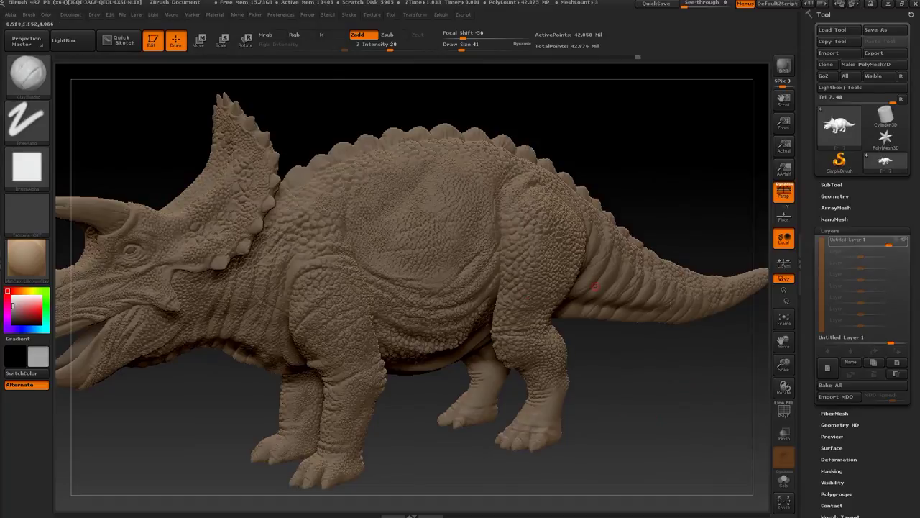
Examine the scale detail on the head, flanks, legs and tail from several angles.
{"action": "left_click_drag", "start_coordinate": [903, 460], "coordinate": [898, 402]}
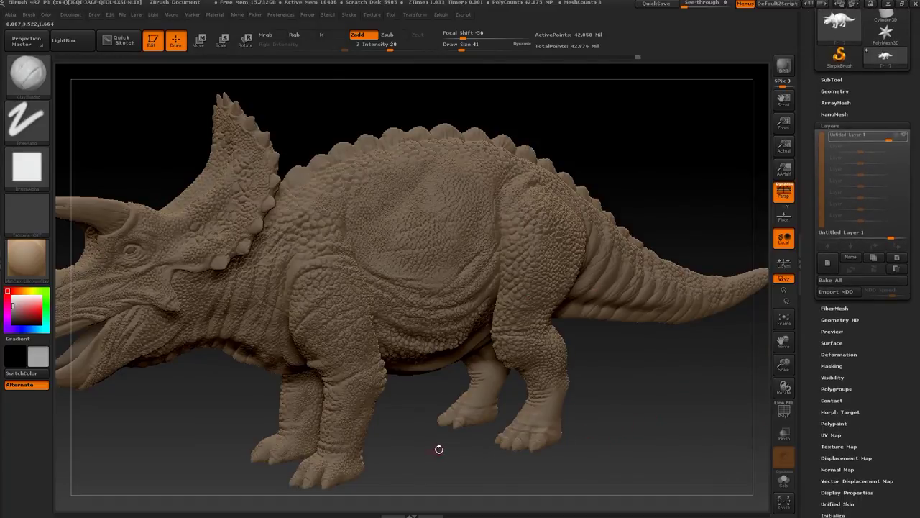
{"action": "left_click_drag", "start_coordinate": [420, 446], "coordinate": [751, 374]}
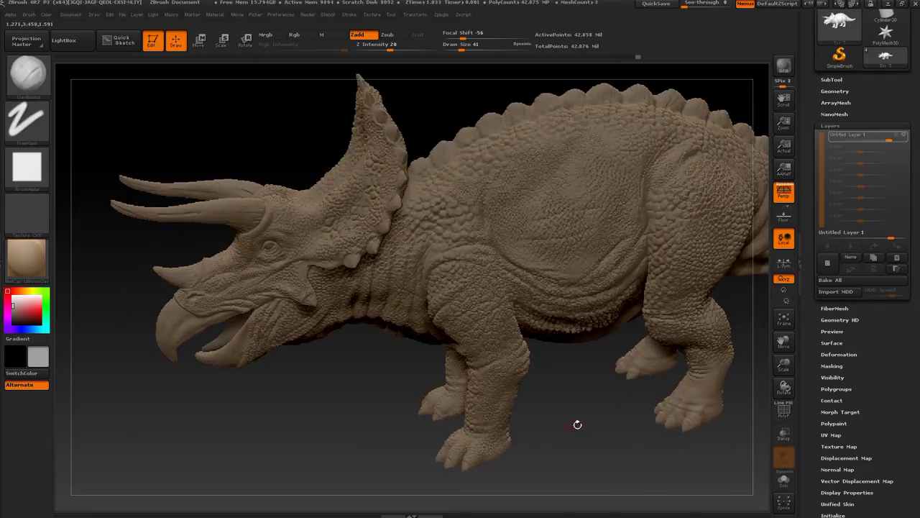
{"action": "left_click_drag", "start_coordinate": [719, 416], "coordinate": [693, 159]}
{"action": "mouse_move", "coordinate": [676, 358]}
{"action": "left_mouse_down"}
{"action": "mouse_move", "coordinate": [667, 384]}
{"action": "mouse_move", "coordinate": [670, 373]}
{"action": "left_mouse_up"}
{"action": "left_click_drag", "start_coordinate": [708, 329], "coordinate": [656, 373], "text": "alt"}
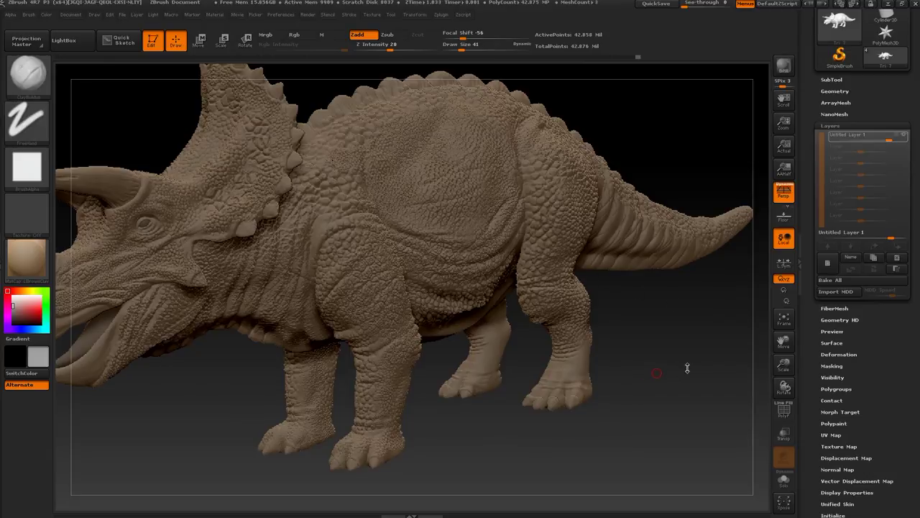
{"action": "left_click_drag", "start_coordinate": [667, 374], "coordinate": [738, 412]}
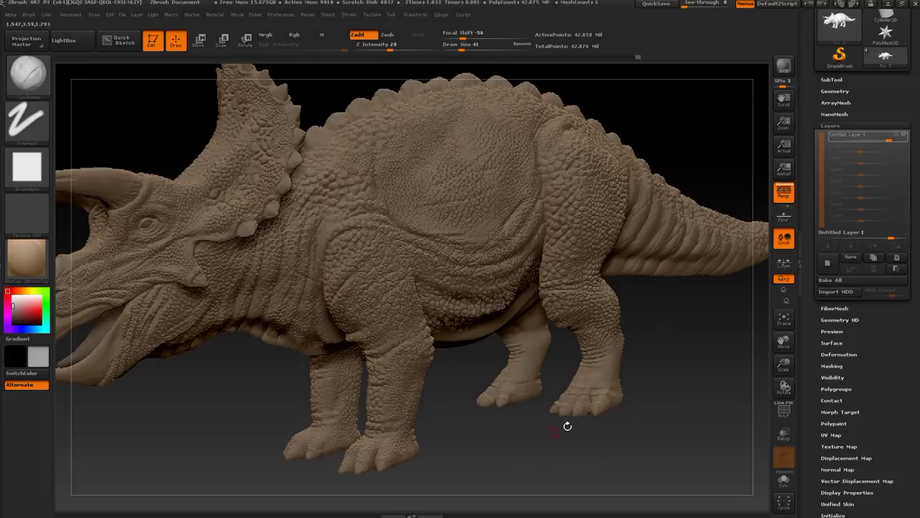
{"action": "left_click_drag", "start_coordinate": [702, 385], "coordinate": [707, 394]}
{"action": "left_click_drag", "start_coordinate": [478, 425], "coordinate": [529, 425]}
{"action": "left_click_drag", "start_coordinate": [659, 444], "coordinate": [662, 382], "text": "alt"}
{"action": "left_click_drag", "start_coordinate": [730, 319], "coordinate": [627, 389]}
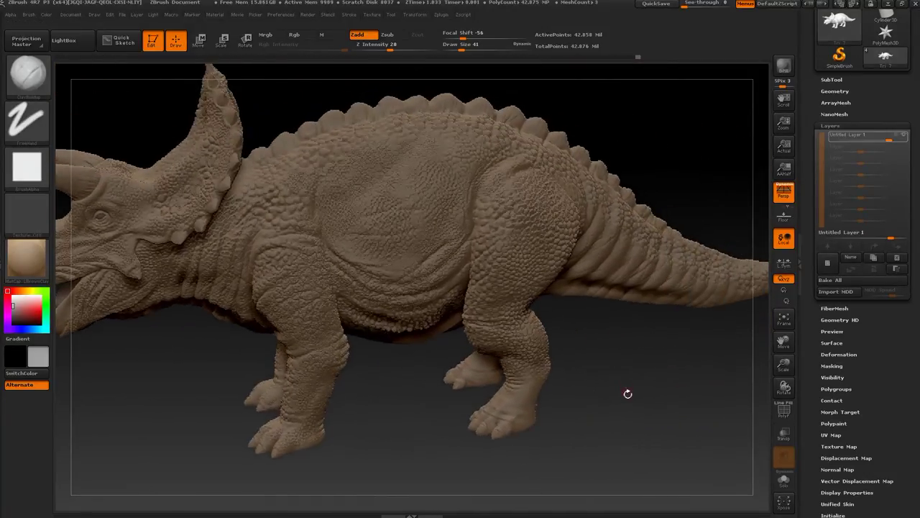